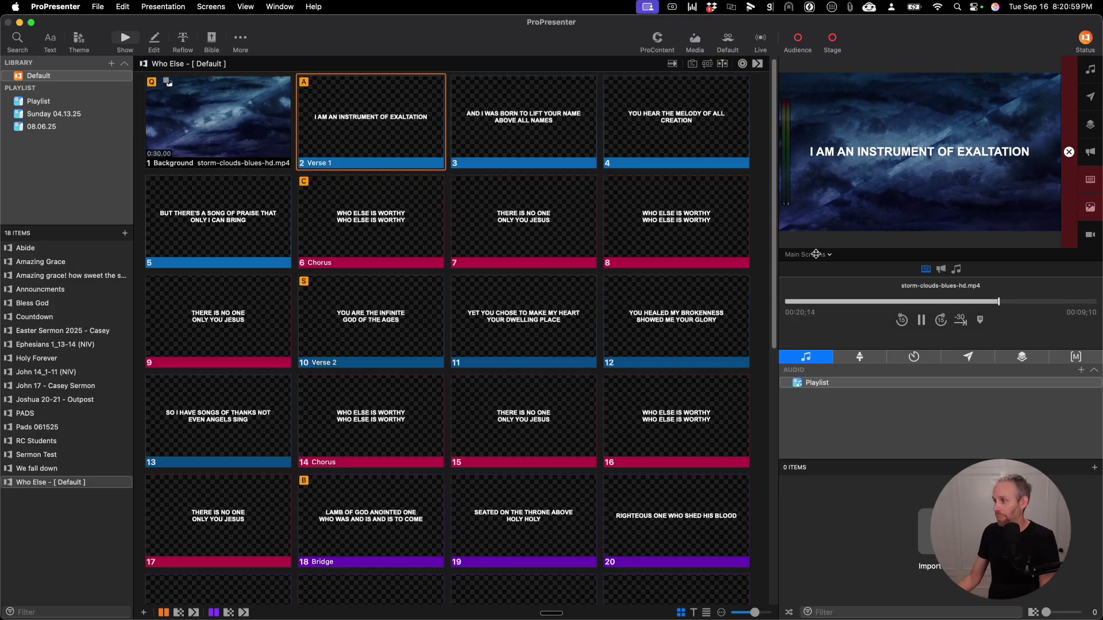
- Preview the Lower Thirds, Back Screen and Main Screens outputs, then show and hide the media bin
{"action": "left_click", "coordinate": [818, 255]}
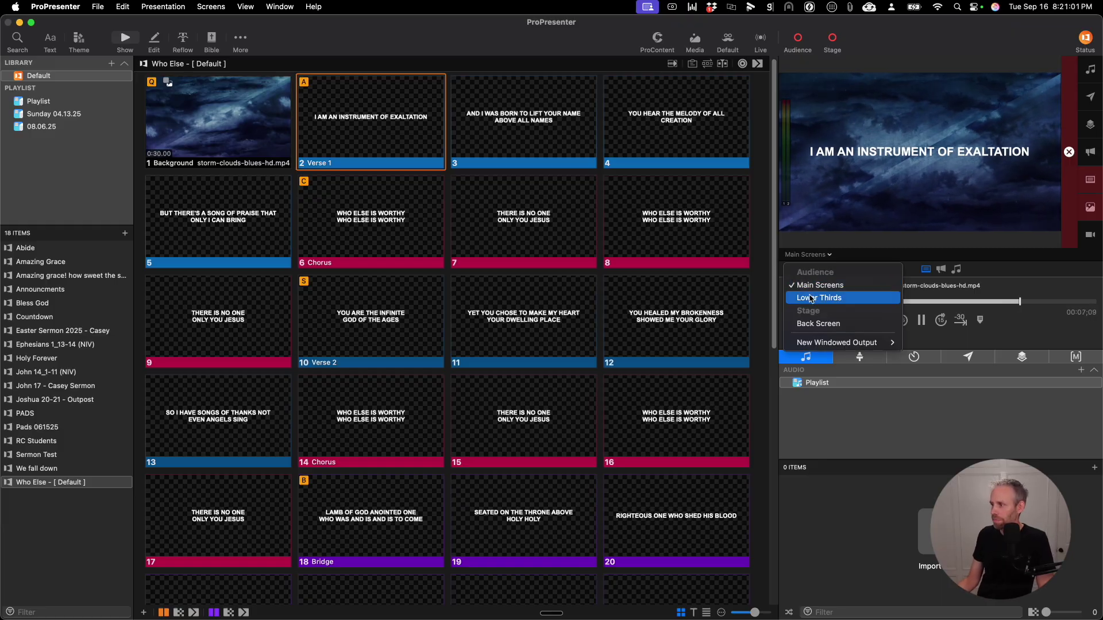
{"action": "left_click", "coordinate": [817, 278]}
{"action": "left_click", "coordinate": [813, 256]}
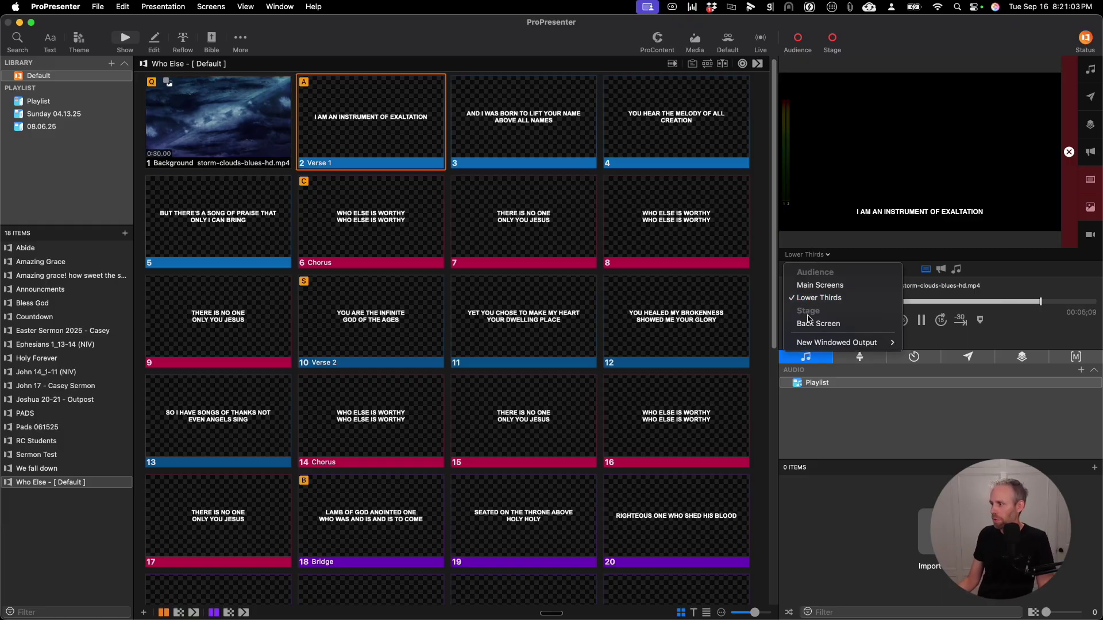
{"action": "left_click", "coordinate": [809, 325]}
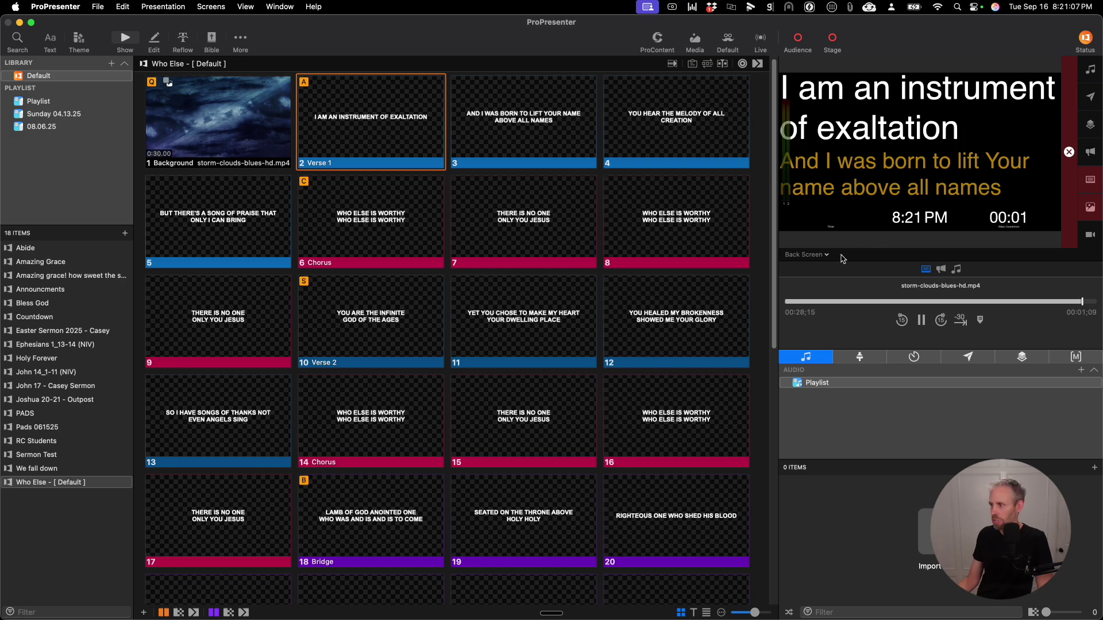
{"action": "left_click", "coordinate": [825, 255]}
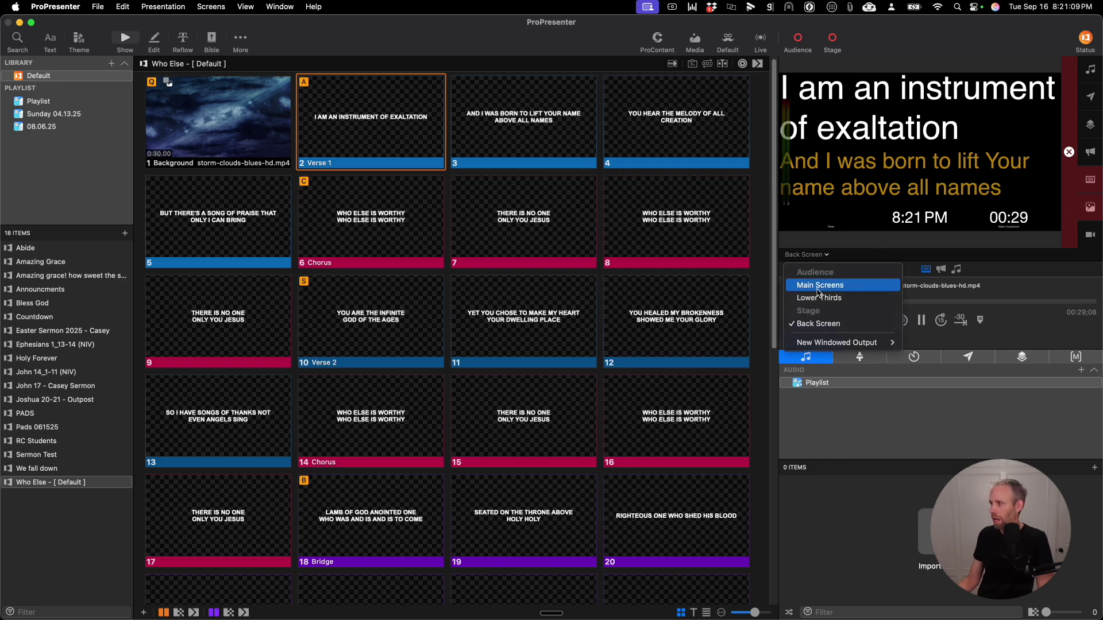
{"action": "left_click", "coordinate": [819, 285]}
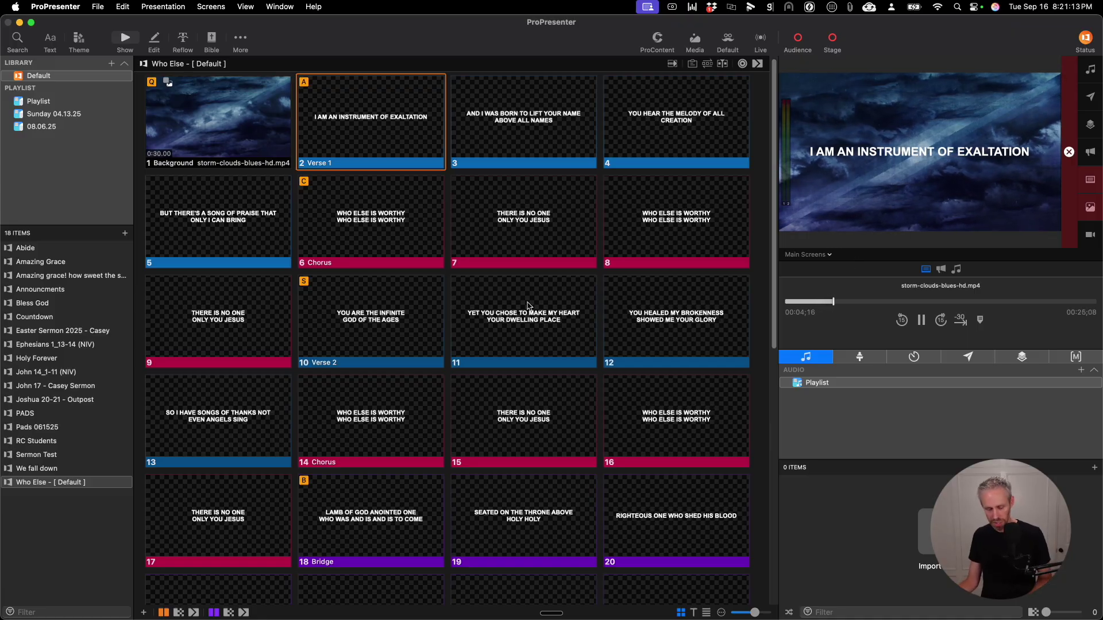
{"action": "key", "text": "super+shift+m"}
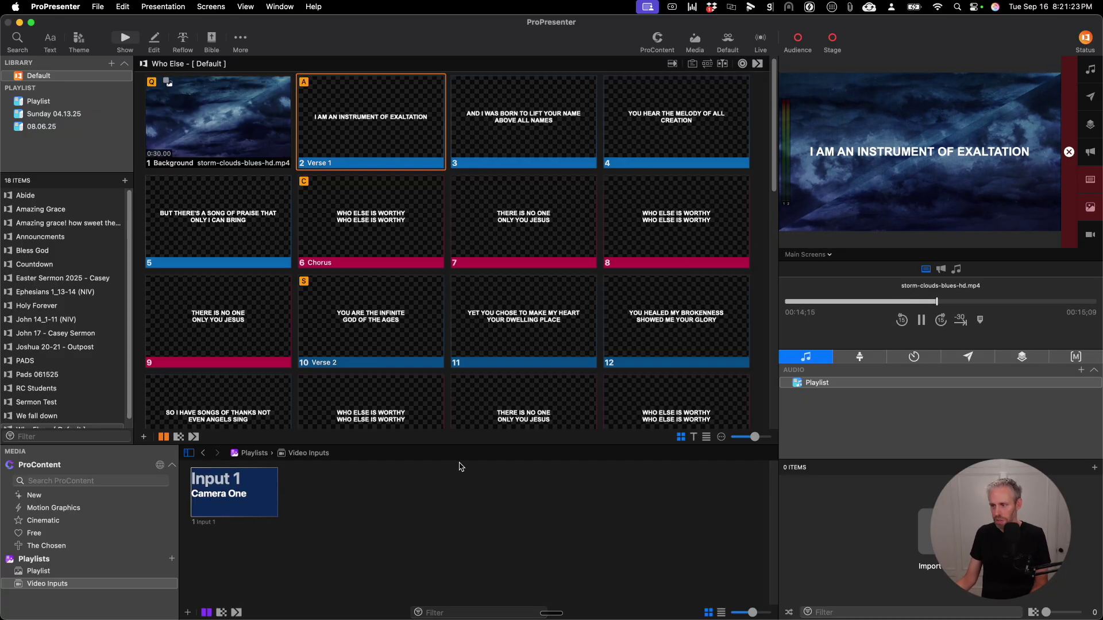
{"action": "key", "text": "super+alt+m"}
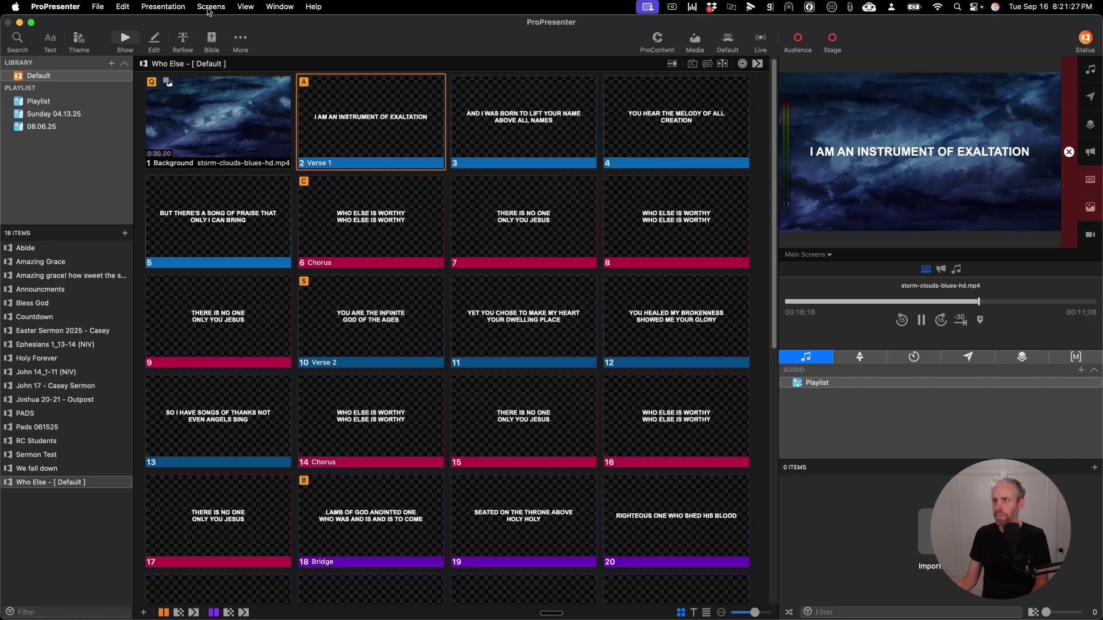
- Open Screen Configuration and bring up the New Placeholder sources for a new stage screen
{"action": "left_click", "coordinate": [210, 7]}
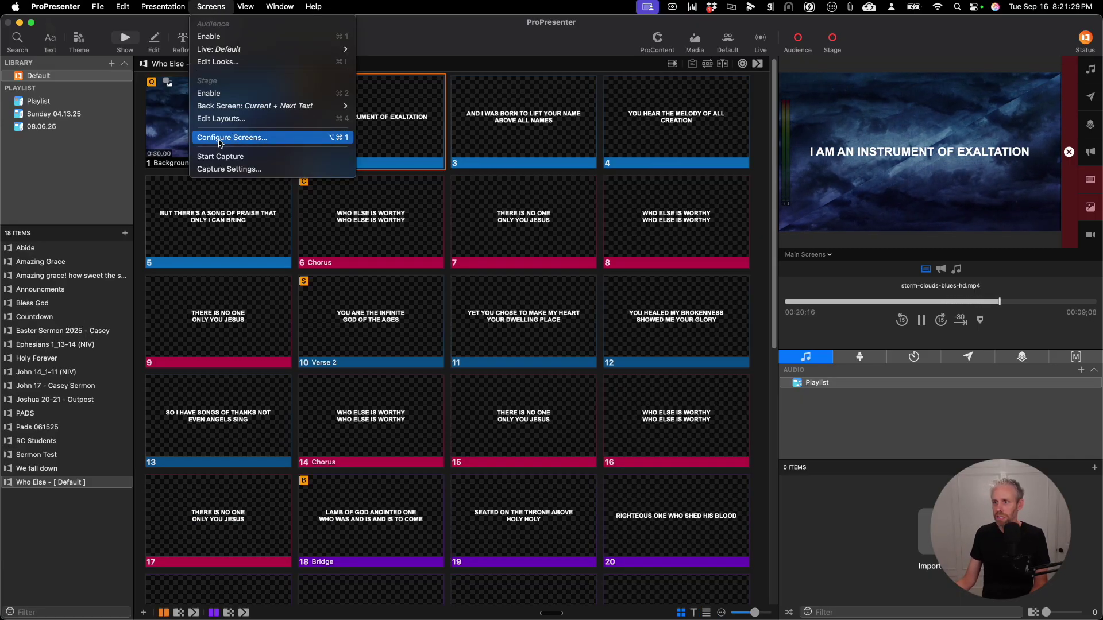
{"action": "left_click", "coordinate": [221, 140]}
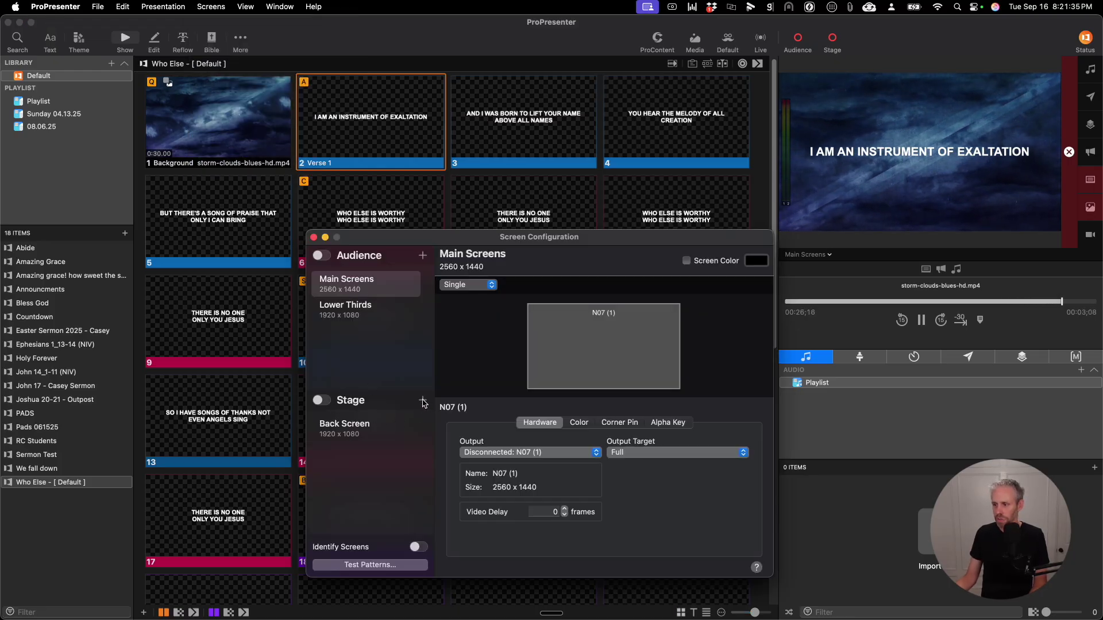
{"action": "left_click", "coordinate": [422, 403]}
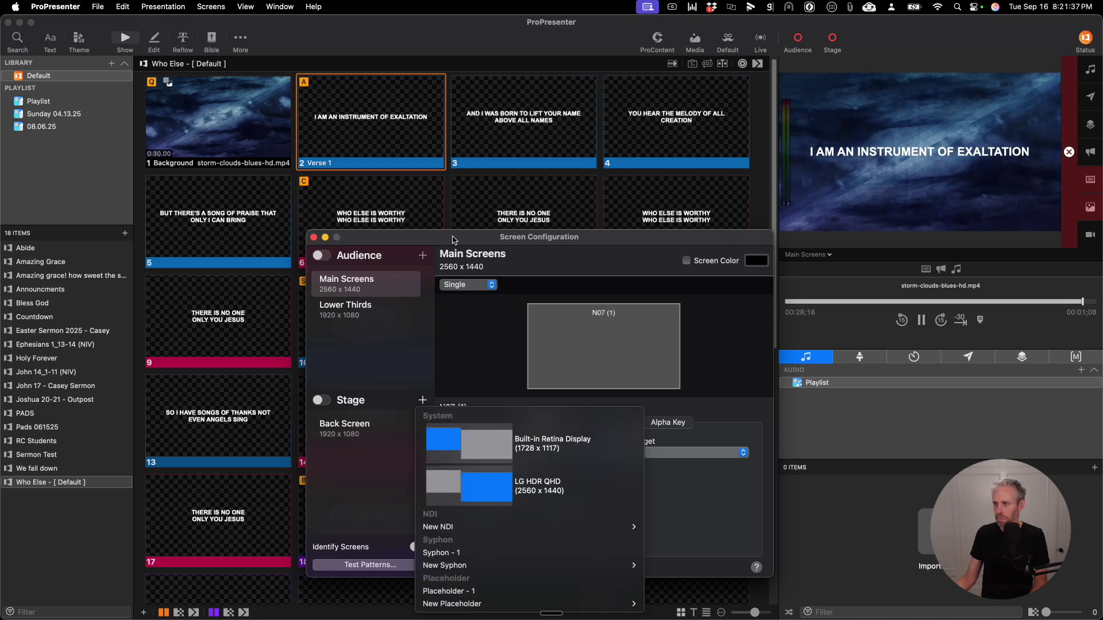
{"action": "left_click_drag", "start_coordinate": [452, 236], "coordinate": [411, 142]}
{"action": "left_click", "coordinate": [382, 305]}
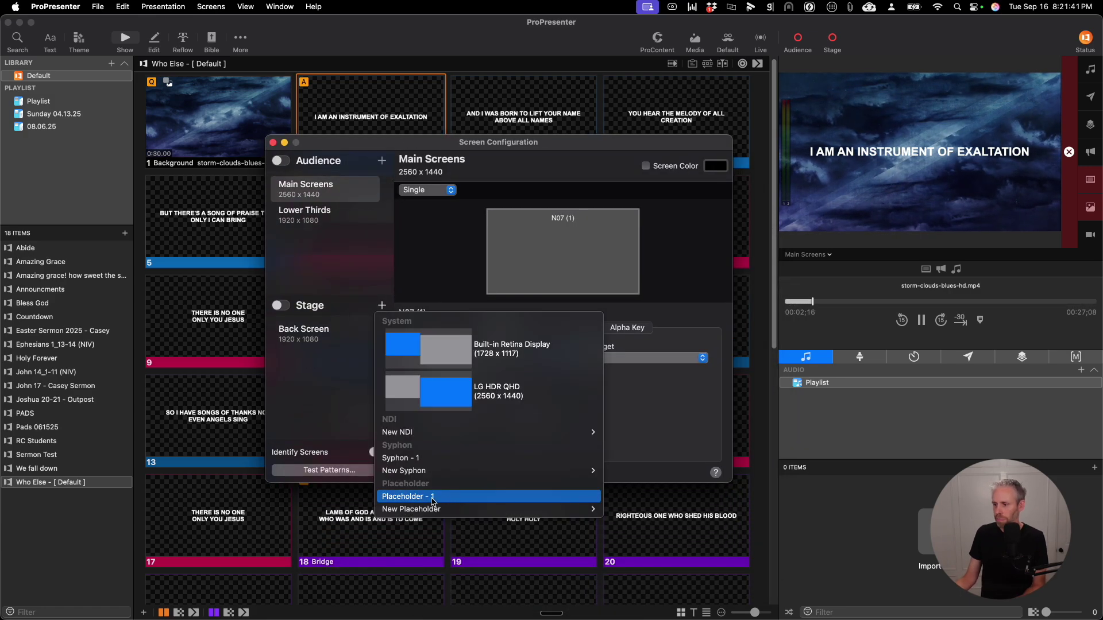
{"action": "mouse_move", "coordinate": [552, 512]}
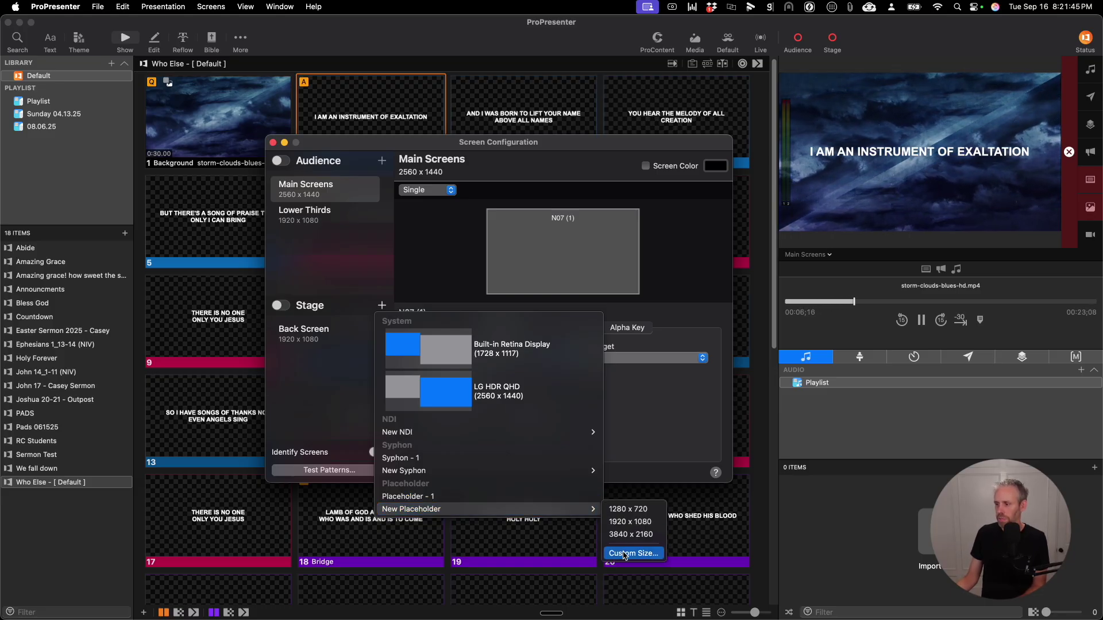
- Create a custom-size placeholder named Multiview at 1920 x 4320
{"action": "left_click", "coordinate": [624, 555]}
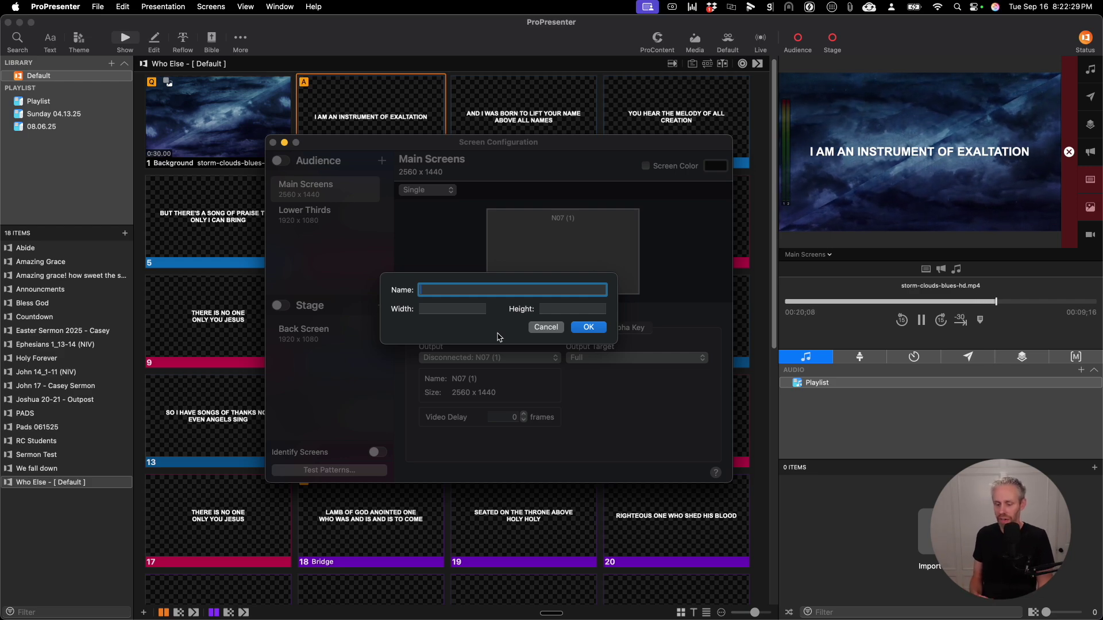
{"action": "type", "text": "Multiview"}
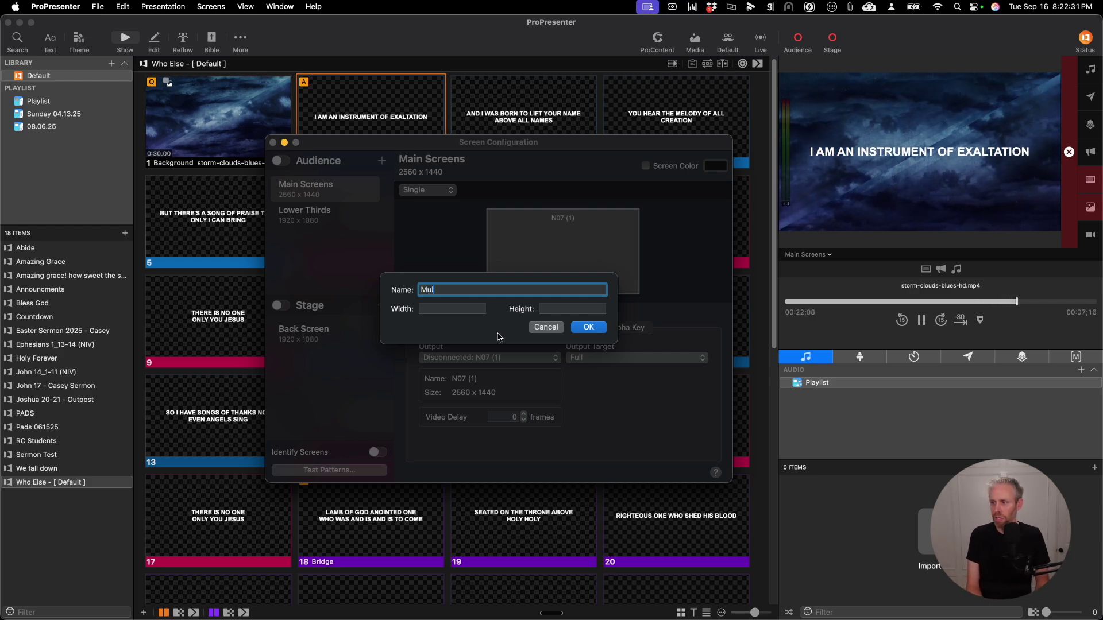
{"action": "left_click", "coordinate": [457, 310]}
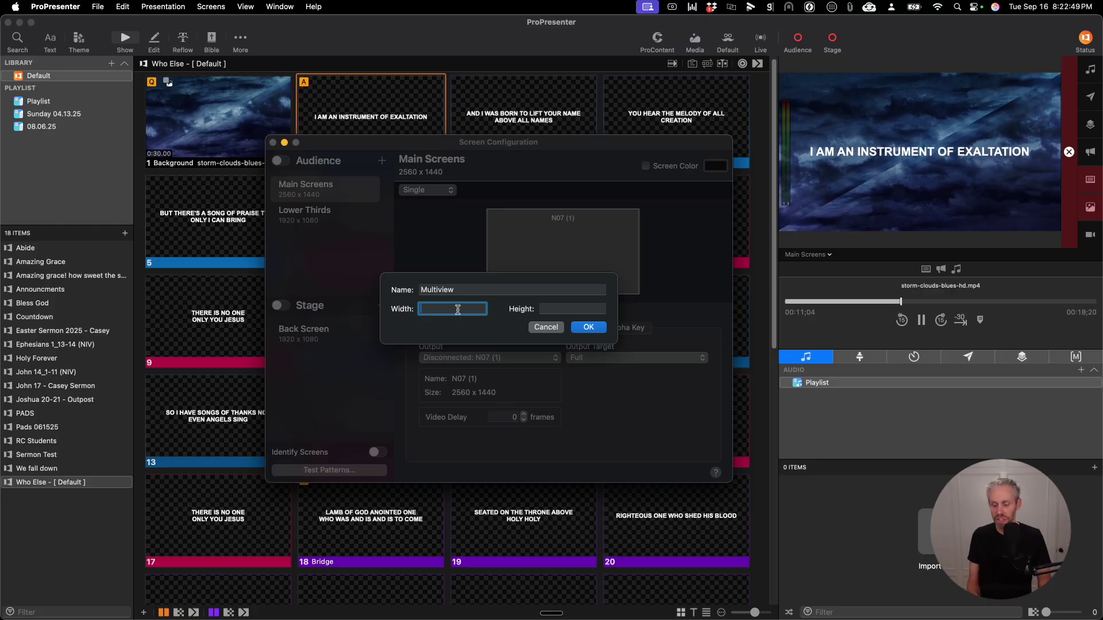
{"action": "type", "text": "1920"}
{"action": "left_click", "coordinate": [553, 308]}
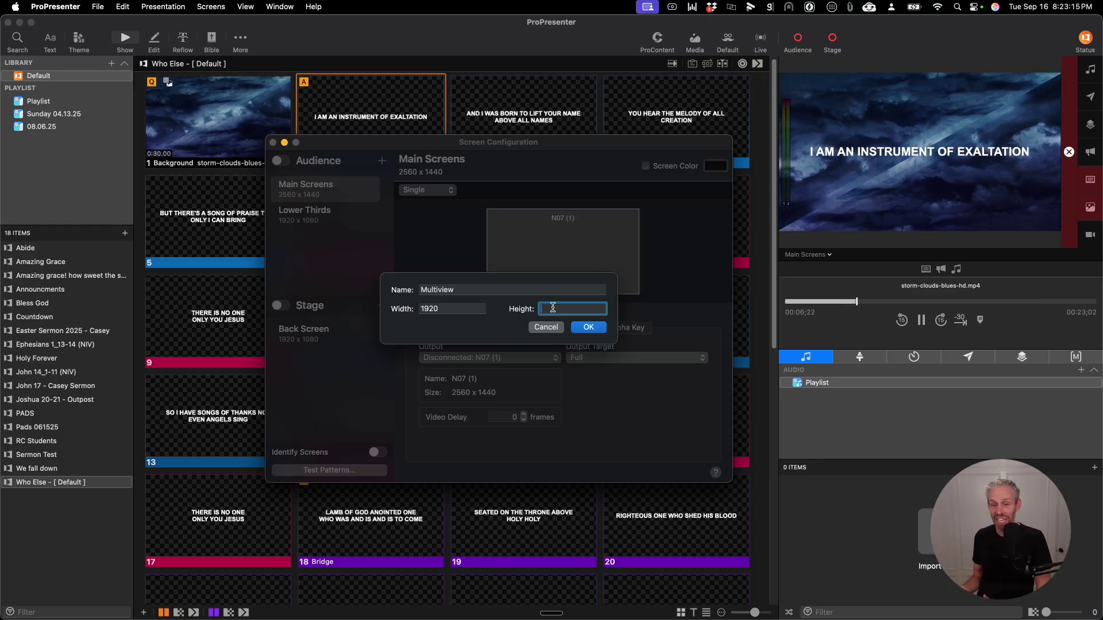
{"action": "type", "text": "4"}
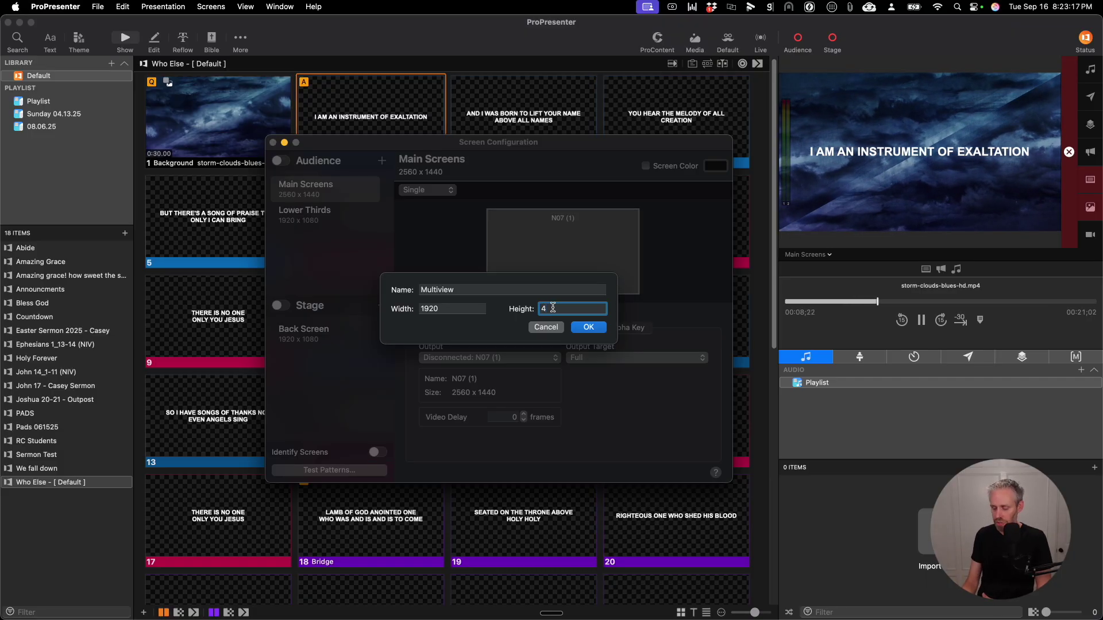
{"action": "type", "text": "320"}
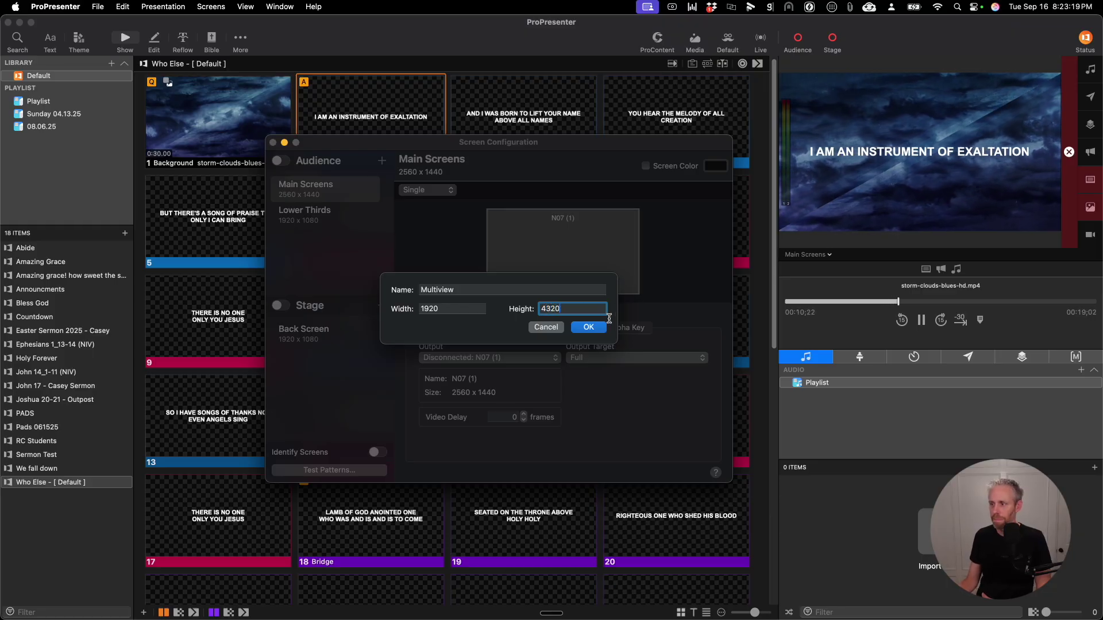
{"action": "left_click", "coordinate": [597, 327]}
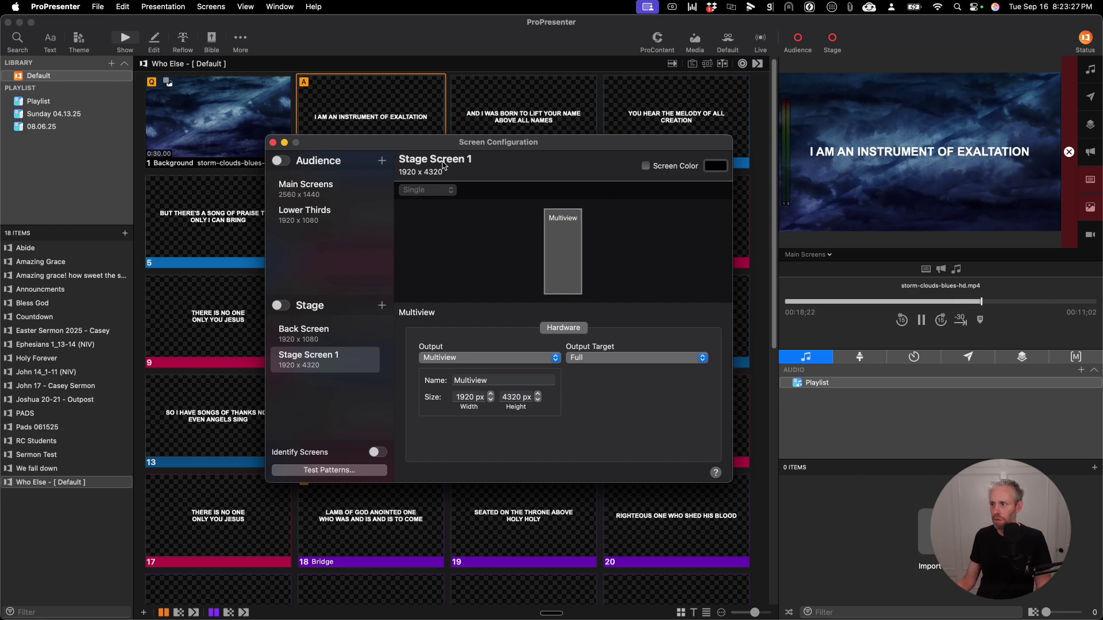
- Rename the new stage screen to Multiview
{"action": "triple_click", "coordinate": [443, 164]}
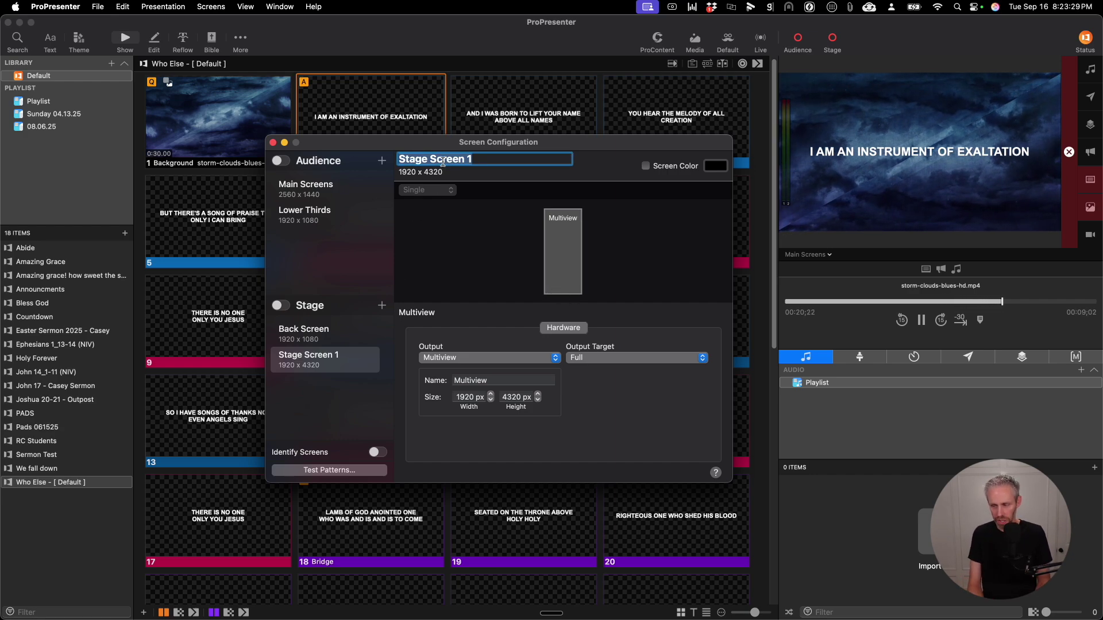
{"action": "type", "text": "Multiveiw"}
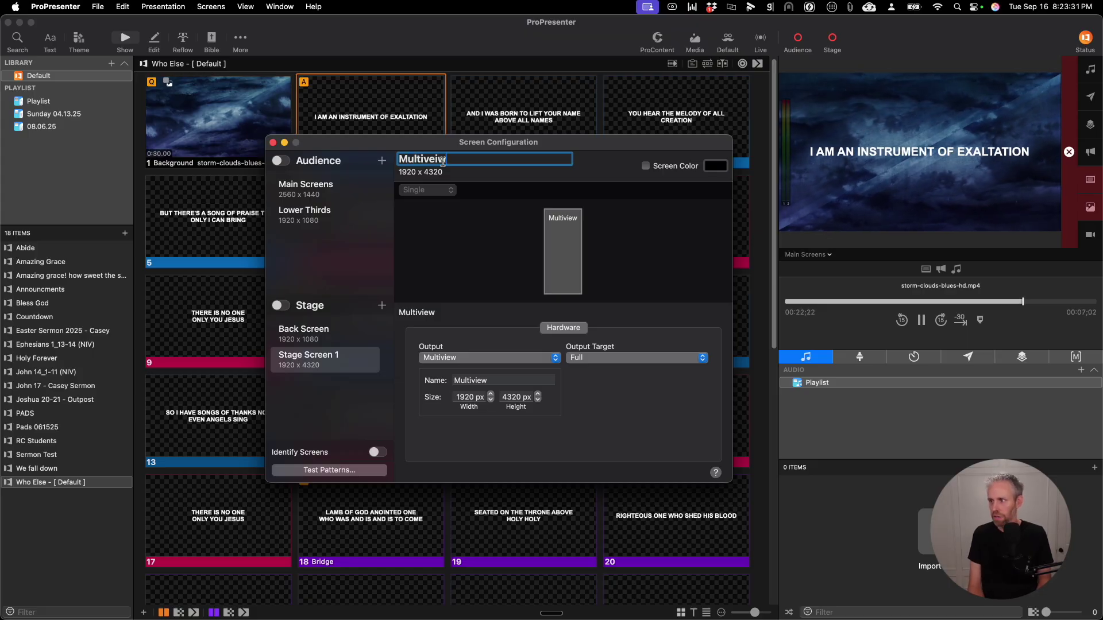
{"action": "key", "text": "BackSpace"}
{"action": "key", "text": "BackSpace"}
{"action": "key", "text": "BackSpace"}
{"action": "type", "text": "iew"}
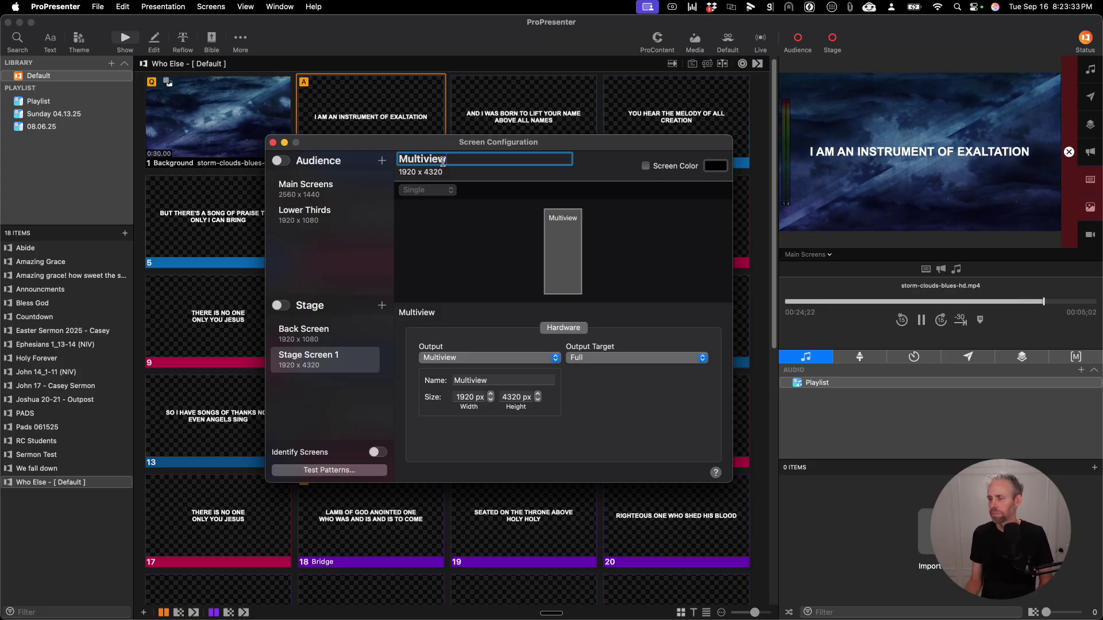
{"action": "key", "text": "Return"}
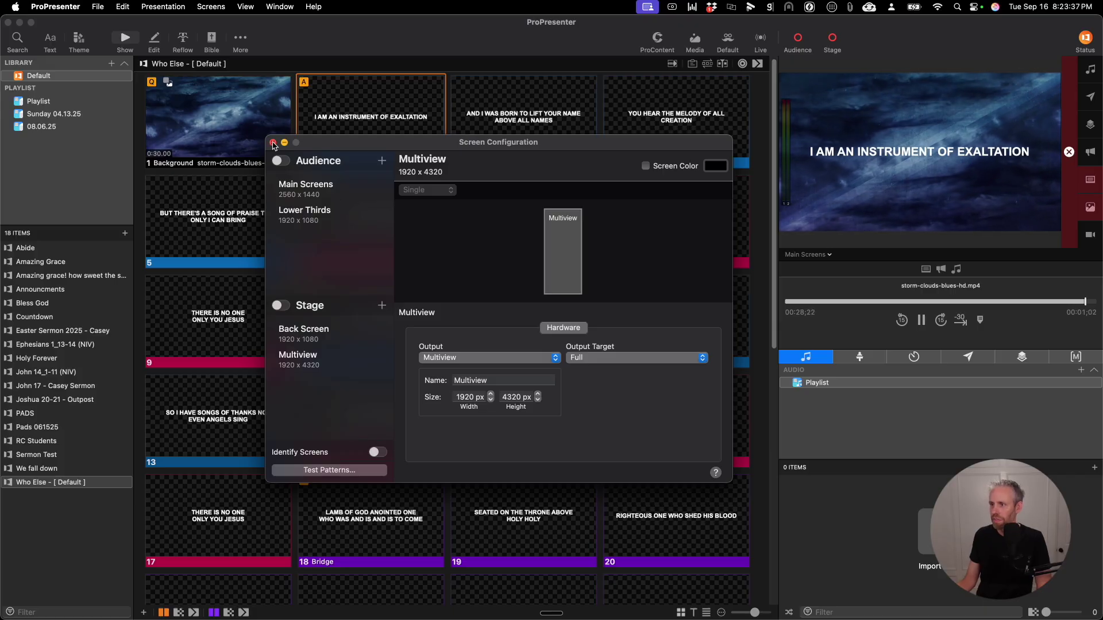
- Close Screen Configuration and add a new Blank layout in the stage layout editor
{"action": "left_click", "coordinate": [273, 143]}
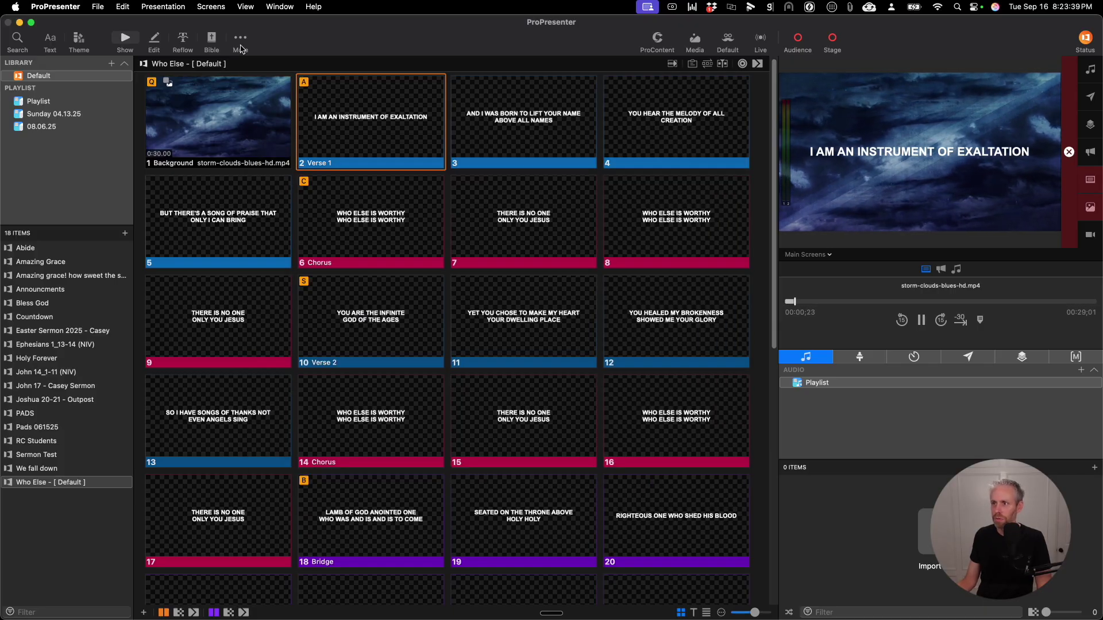
{"action": "left_click", "coordinate": [241, 41]}
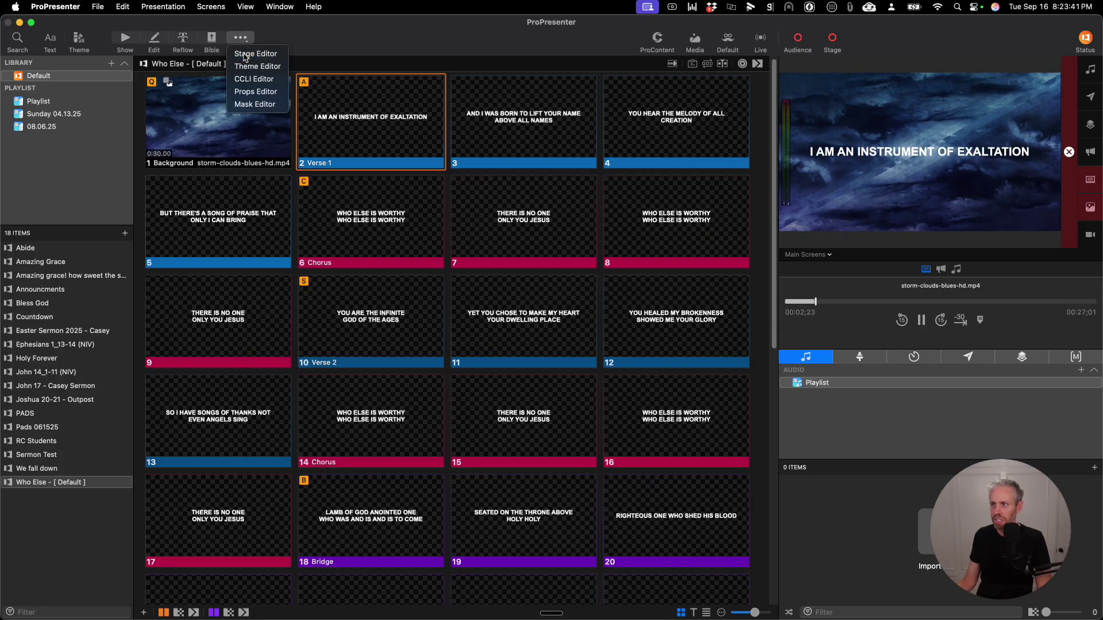
{"action": "left_click", "coordinate": [245, 56]}
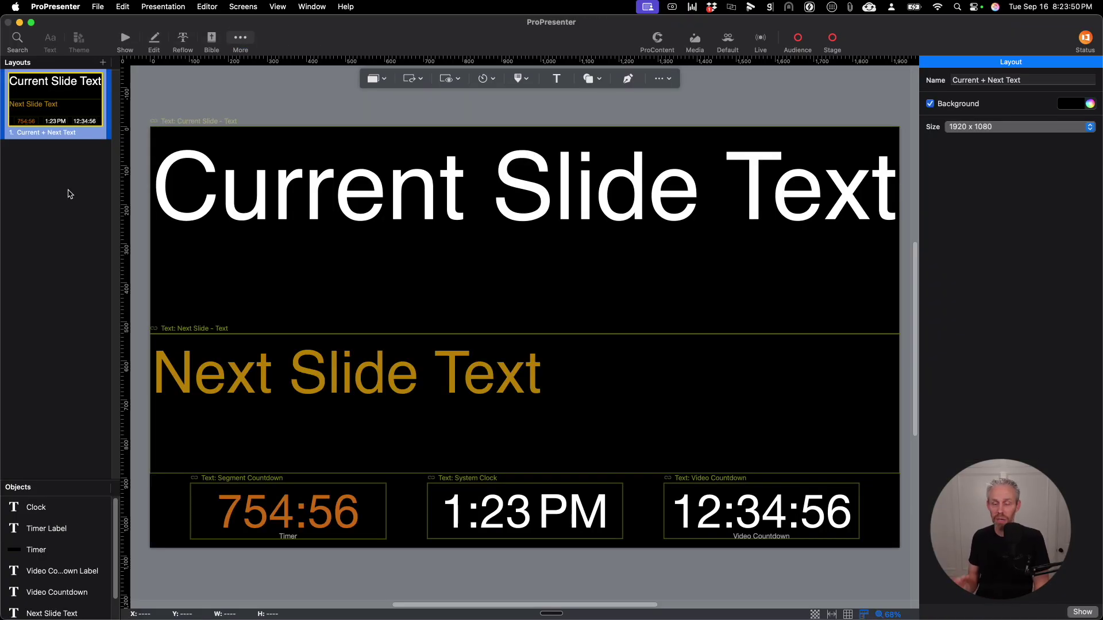
{"action": "left_click", "coordinate": [103, 62]}
{"action": "left_click", "coordinate": [138, 86]}
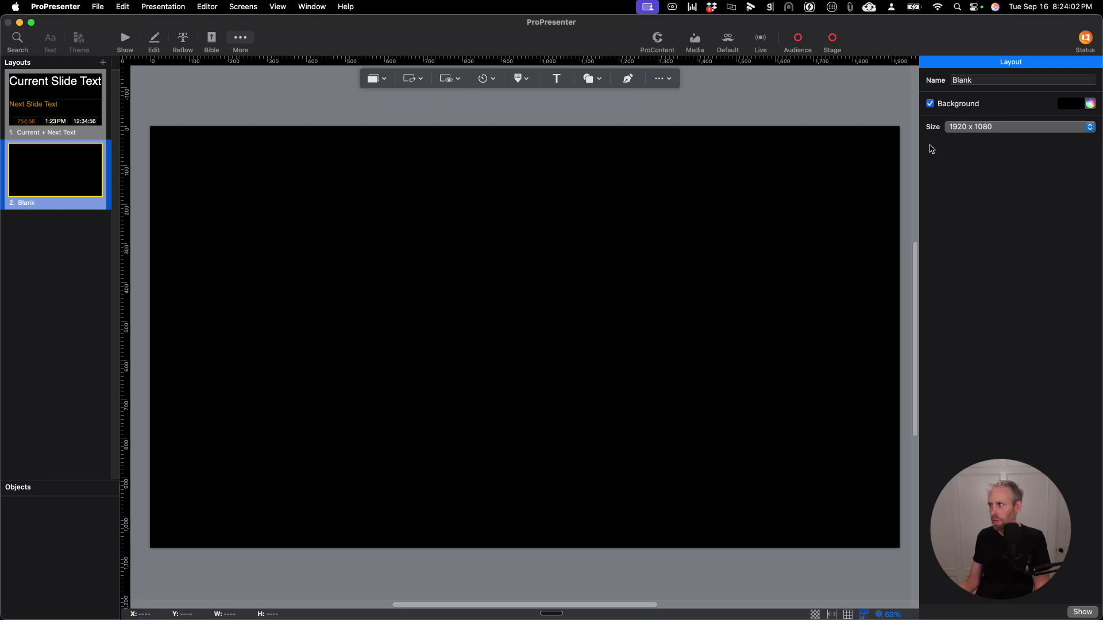
- Set the layout size to Multiview 1920 x 4320 and give it a grey background
{"action": "left_click", "coordinate": [970, 131]}
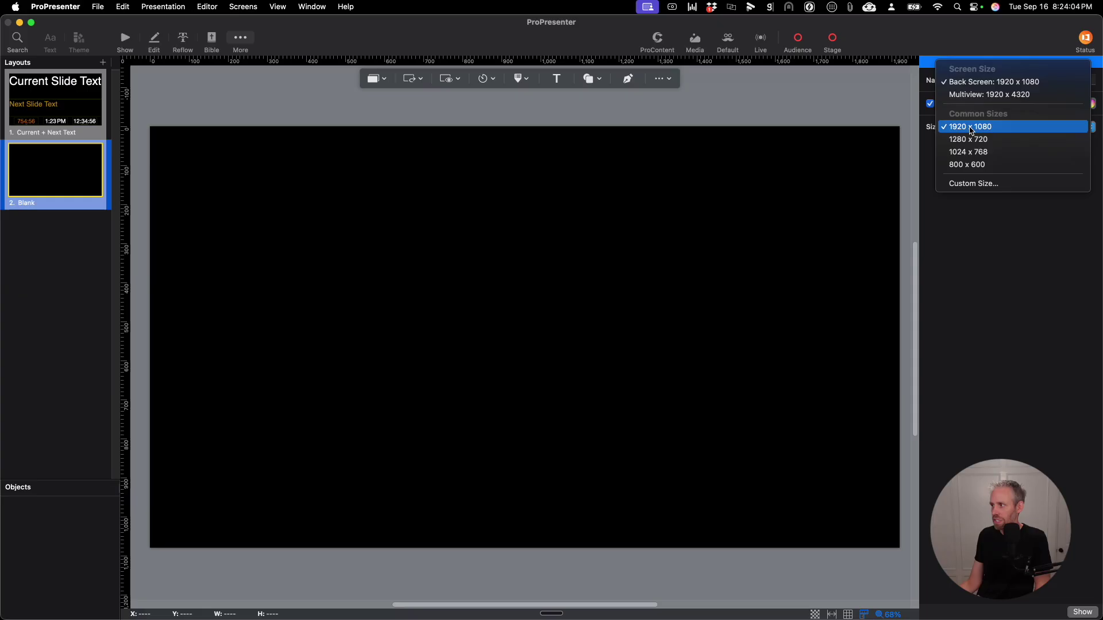
{"action": "left_click", "coordinate": [993, 95]}
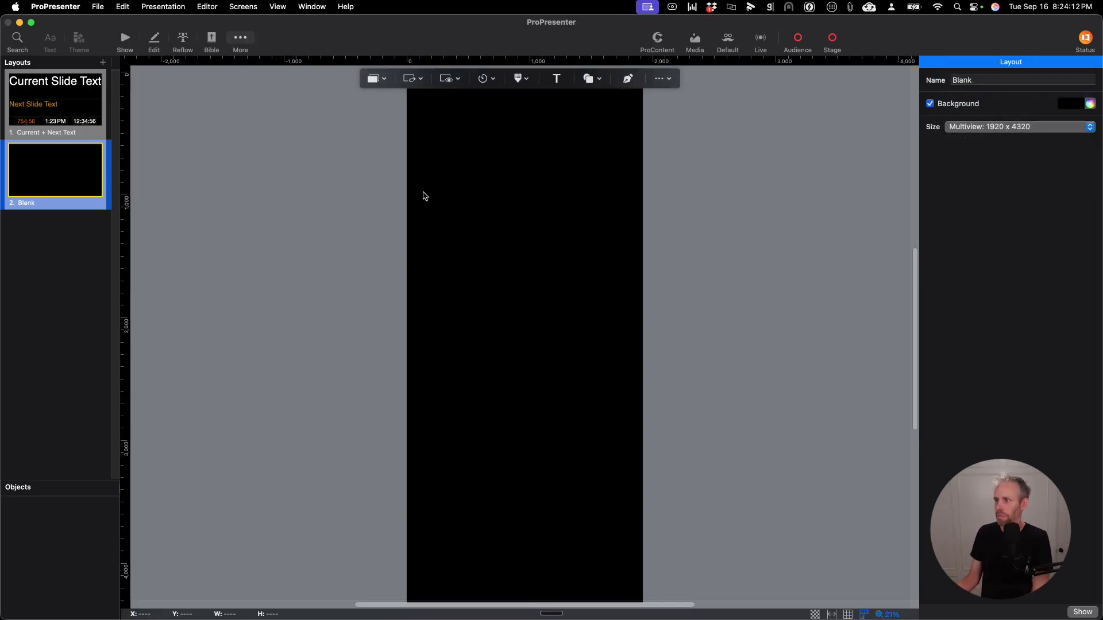
{"action": "left_click", "coordinate": [1066, 106]}
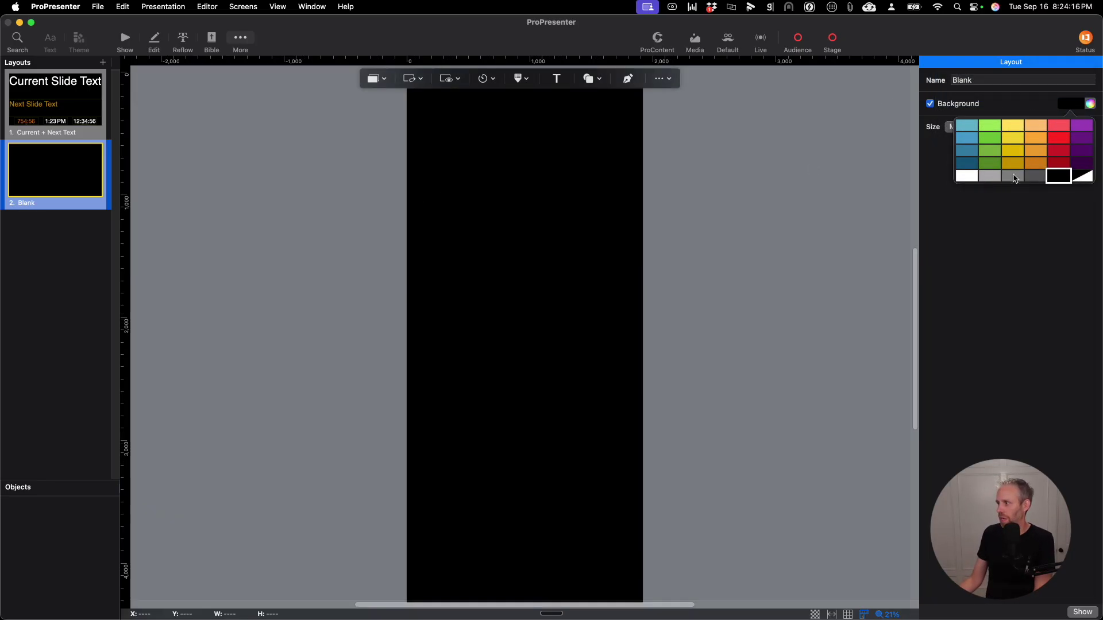
{"action": "left_click", "coordinate": [1014, 177]}
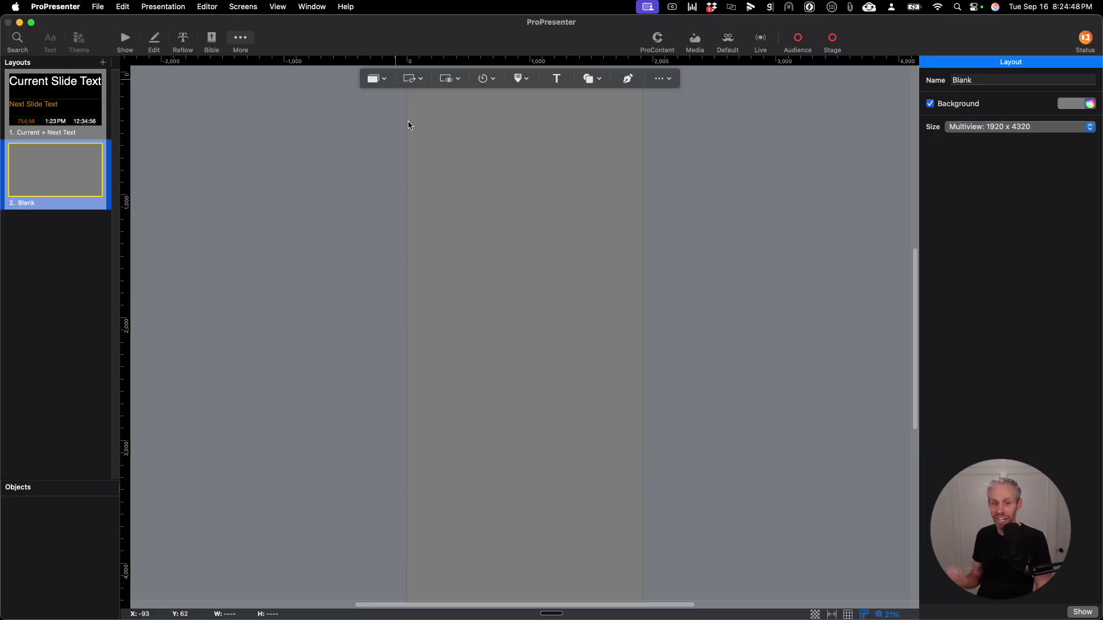
- Browse the Current Slide, Next Slide and Screen Previews options, then open the Shapes list
{"action": "left_click", "coordinate": [385, 83]}
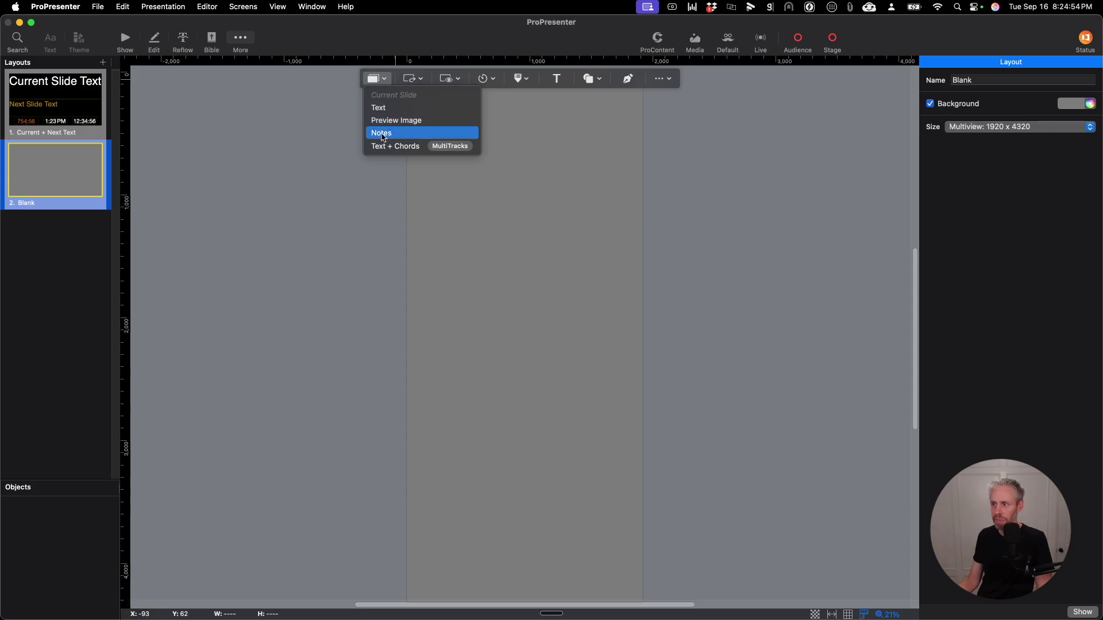
{"action": "left_click", "coordinate": [423, 81]}
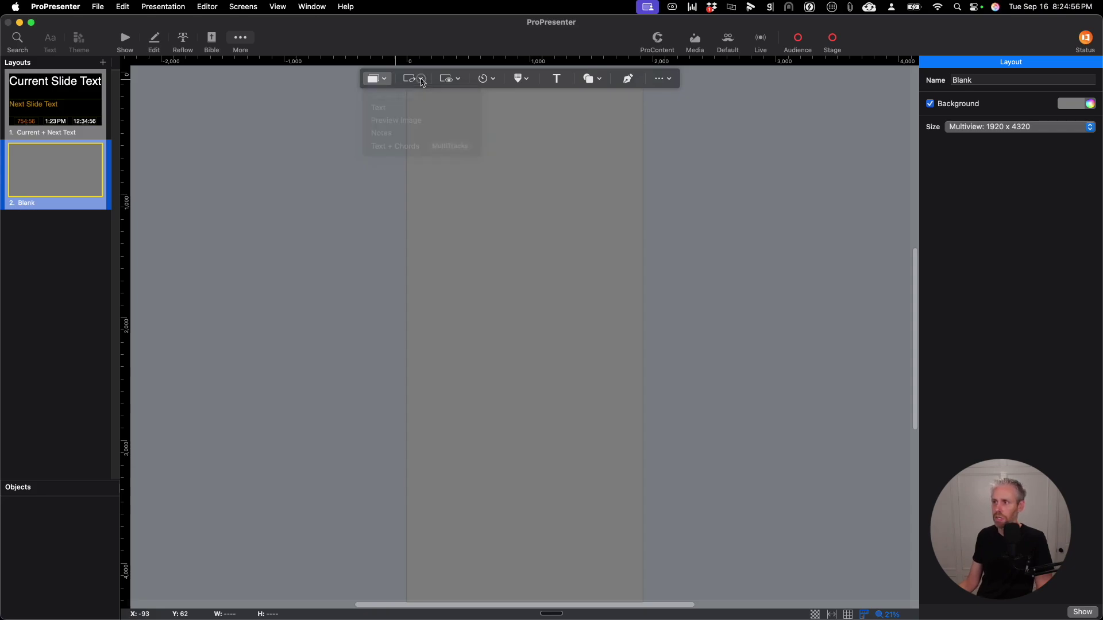
{"action": "left_click", "coordinate": [422, 82]}
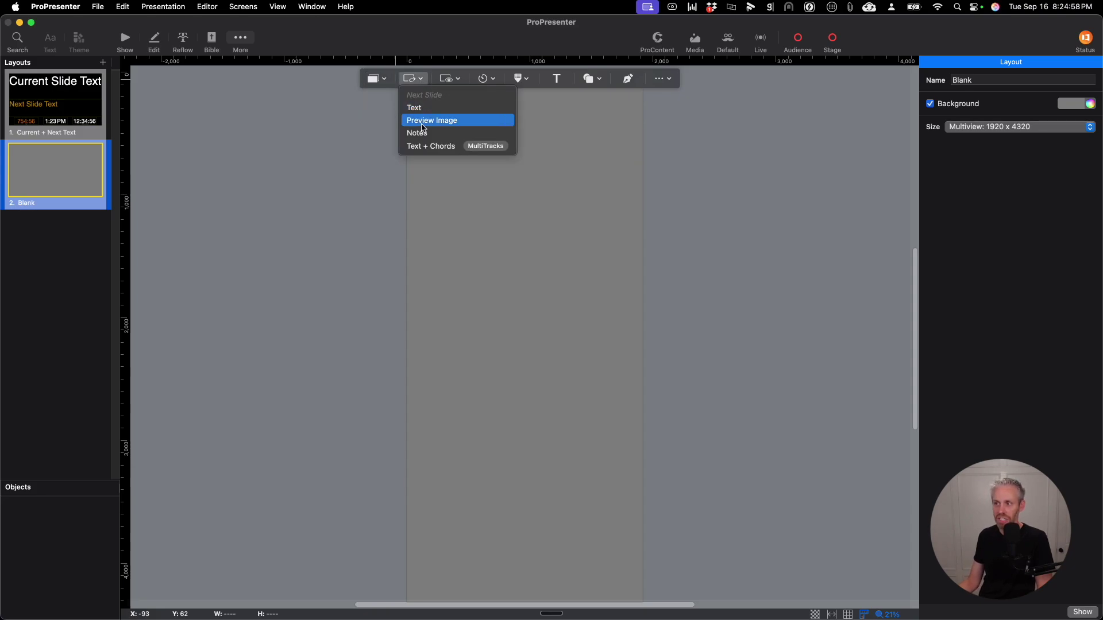
{"action": "left_click", "coordinate": [459, 82]}
{"action": "left_click", "coordinate": [458, 83]}
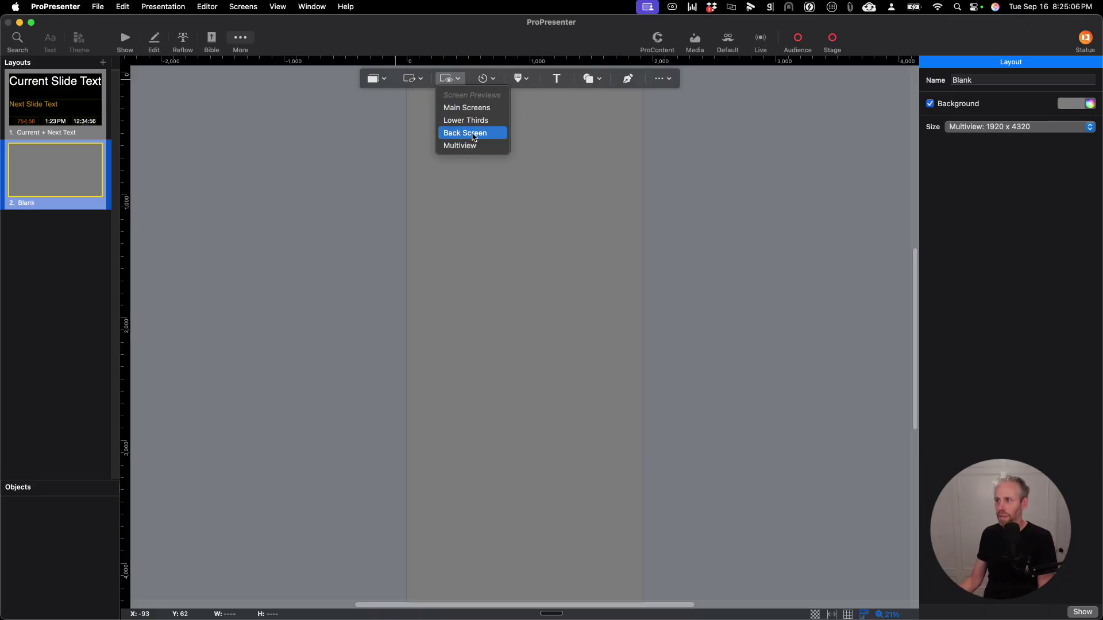
{"action": "left_click", "coordinate": [550, 133]}
{"action": "left_click", "coordinate": [590, 80]}
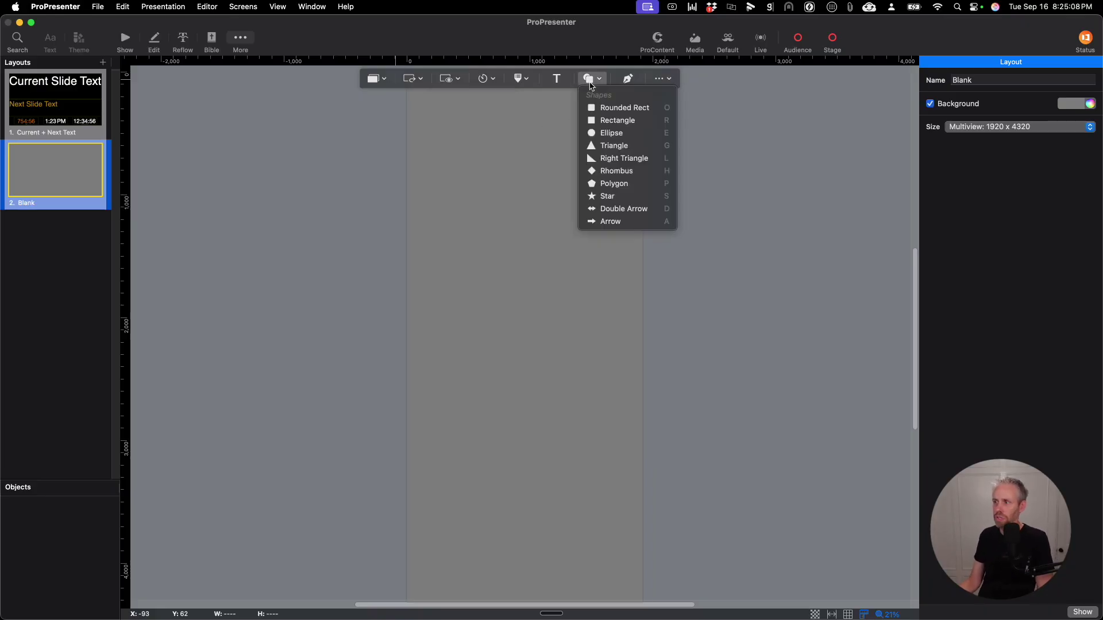
{"action": "left_click", "coordinate": [605, 108]}
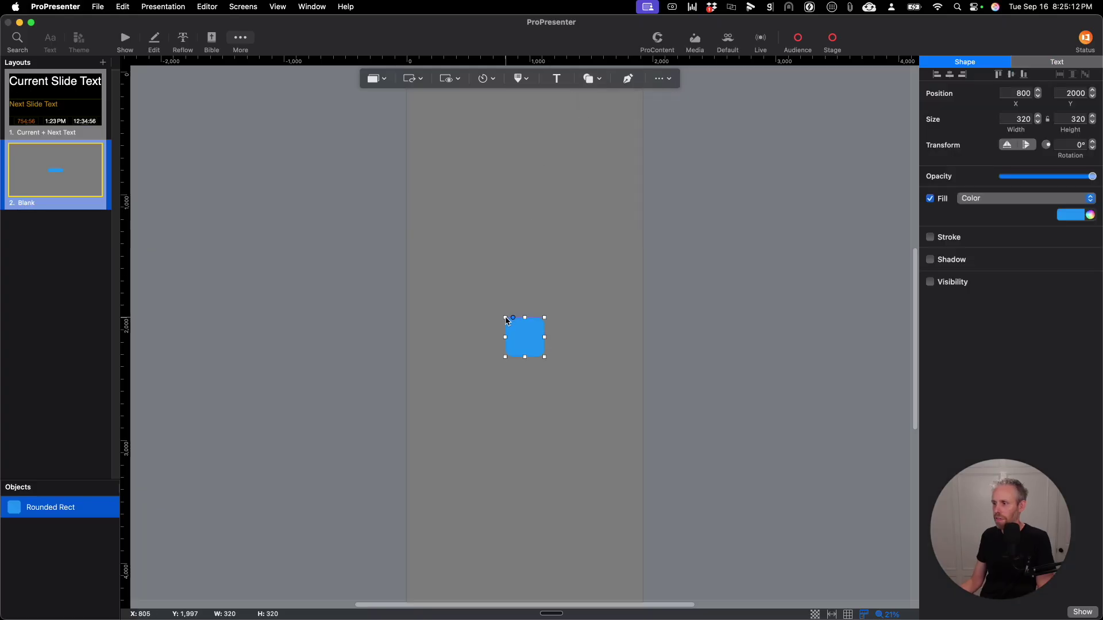
{"action": "left_click_drag", "start_coordinate": [506, 318], "coordinate": [416, 270]}
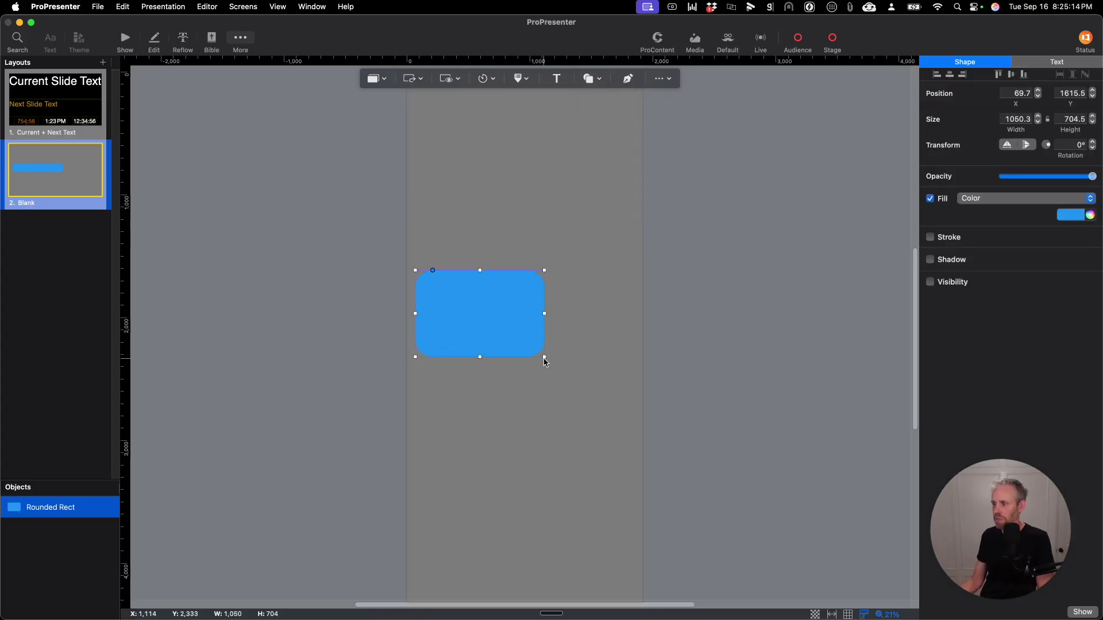
{"action": "left_click_drag", "start_coordinate": [545, 362], "coordinate": [634, 396]}
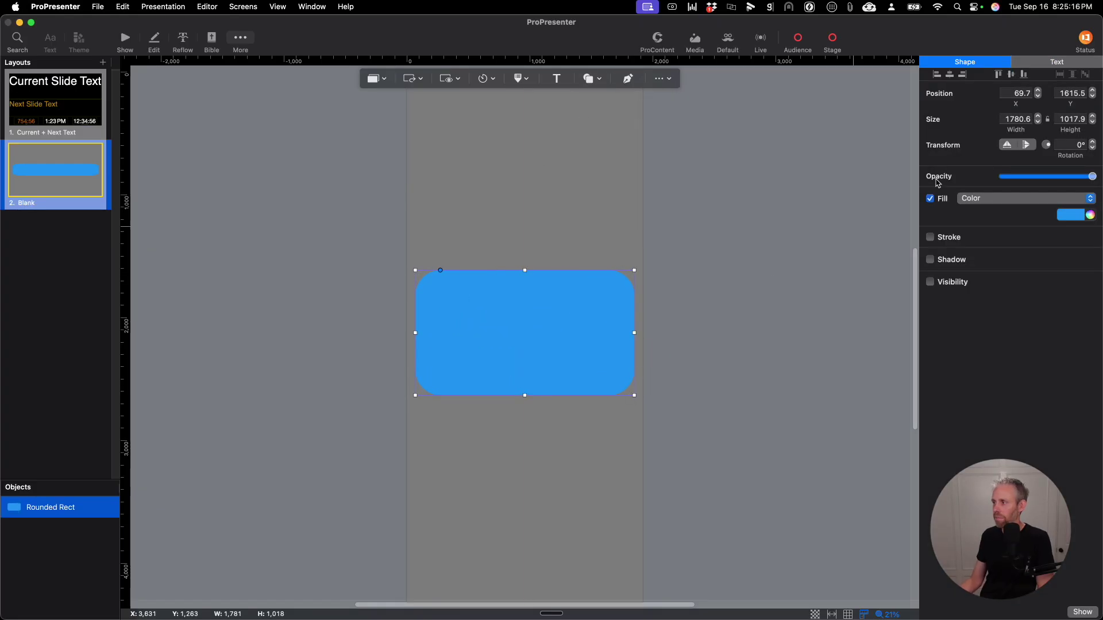
{"action": "left_click", "coordinate": [974, 201]}
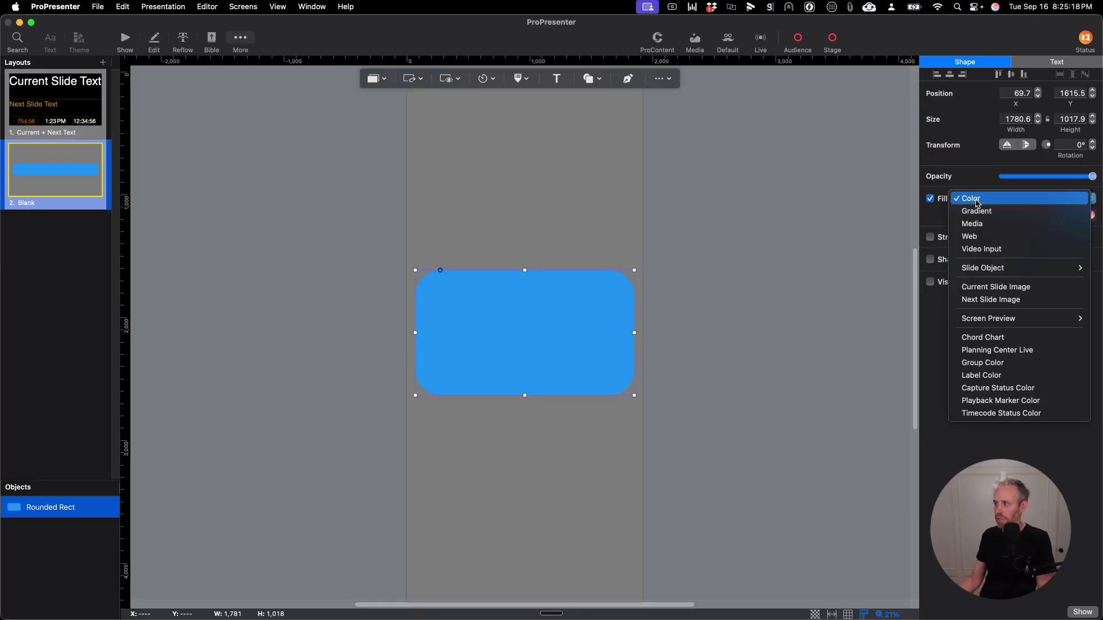
{"action": "mouse_move", "coordinate": [976, 319]}
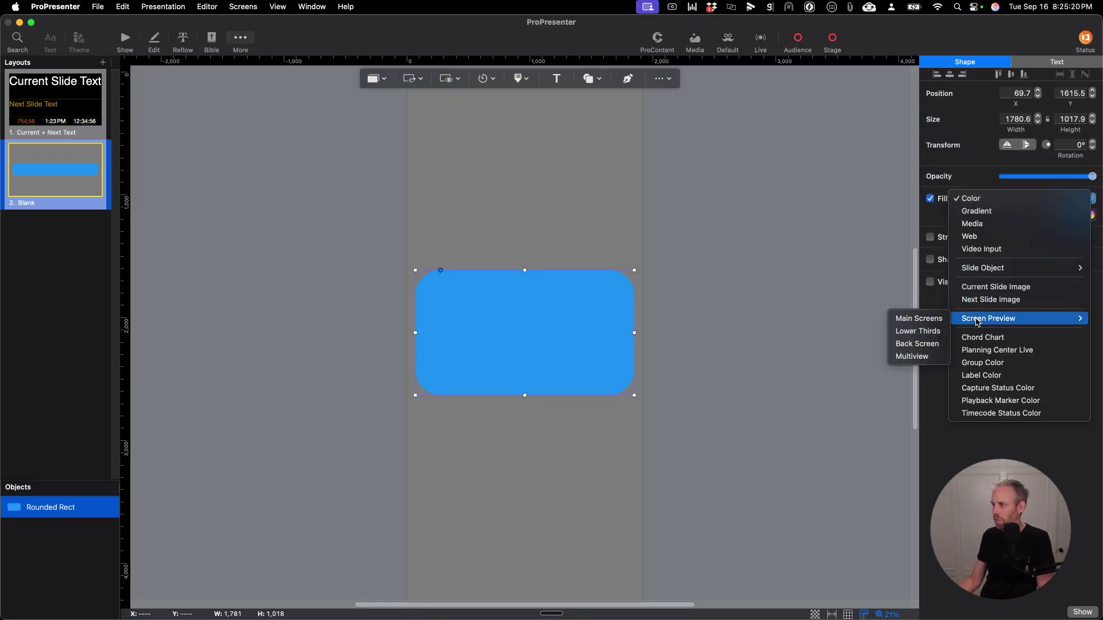
{"action": "left_click", "coordinate": [931, 319]}
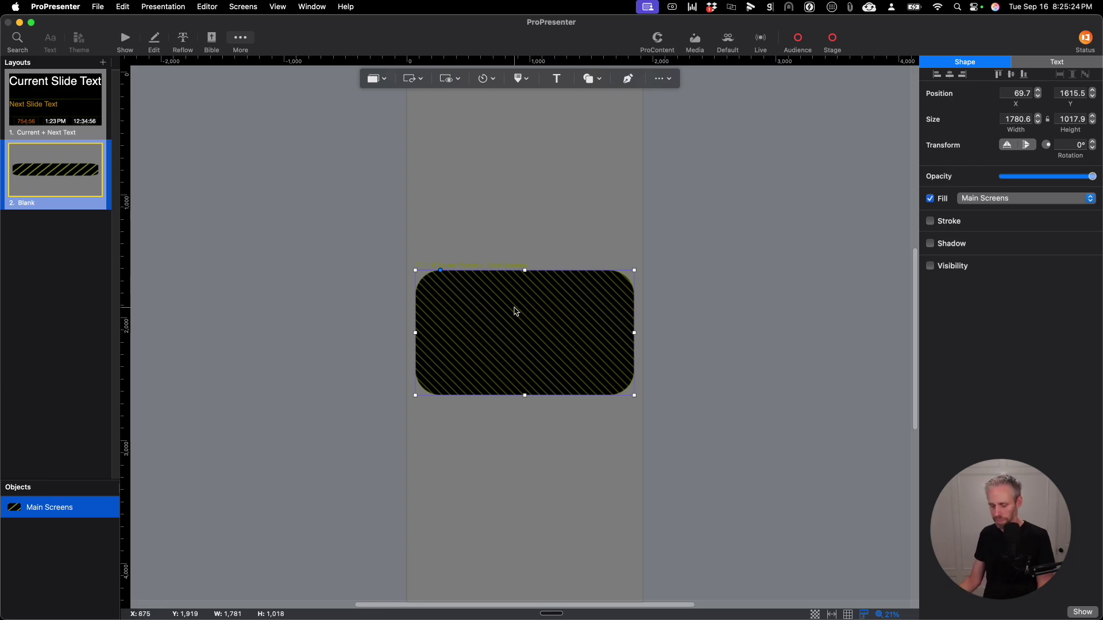
{"action": "key", "text": "BackSpace"}
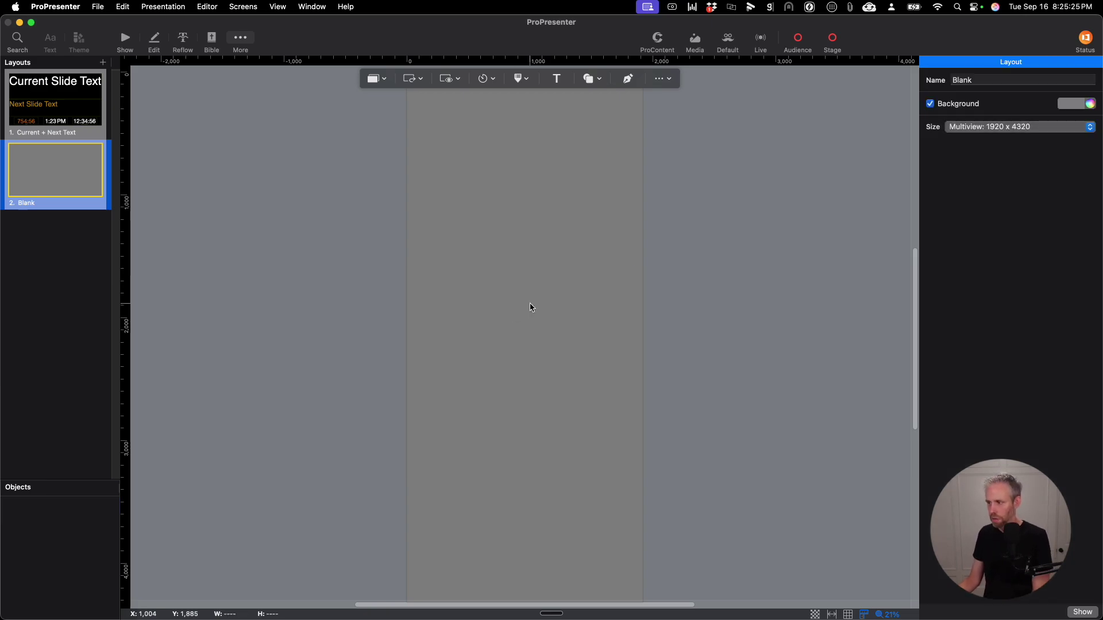
- Add a Main Screens screen preview to the layout and move it up-left
{"action": "left_click", "coordinate": [459, 82]}
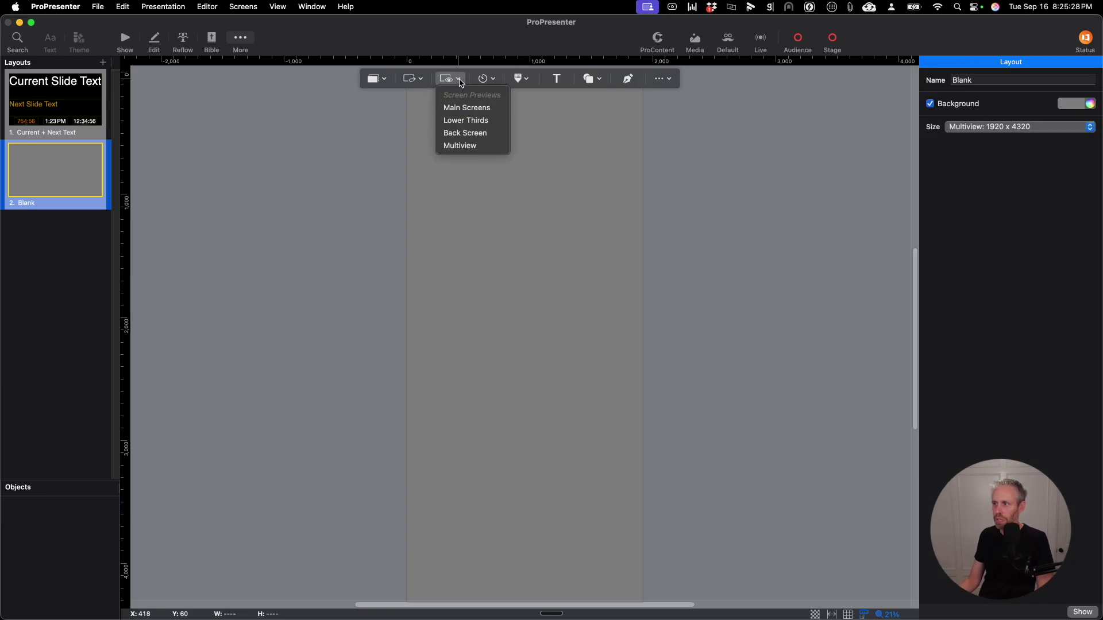
{"action": "left_click", "coordinate": [457, 108]}
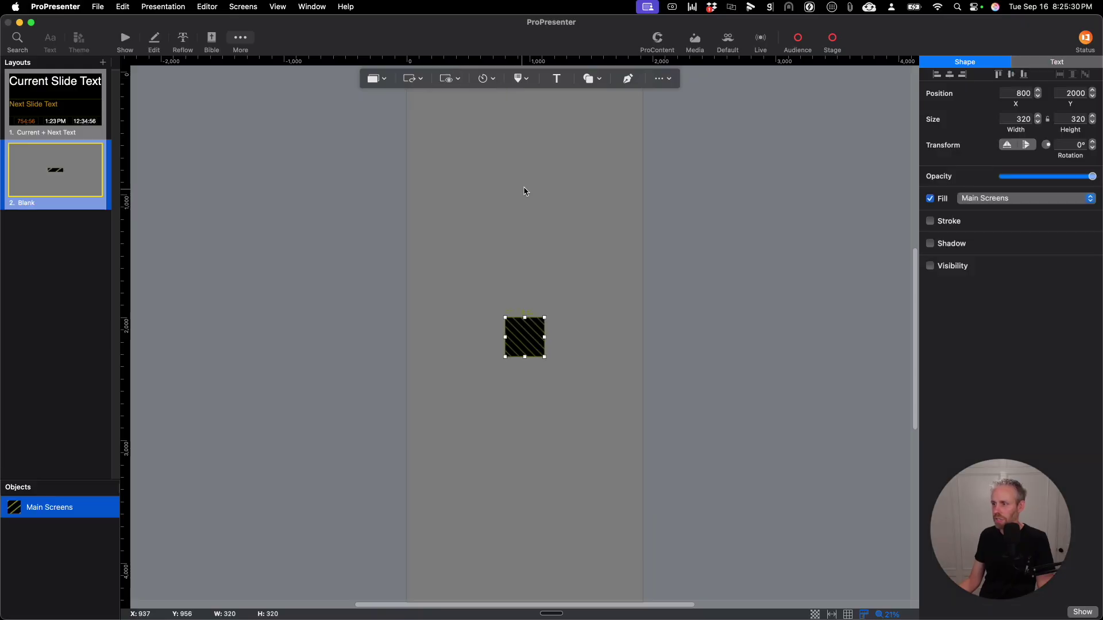
{"action": "left_click_drag", "start_coordinate": [505, 332], "coordinate": [443, 251]}
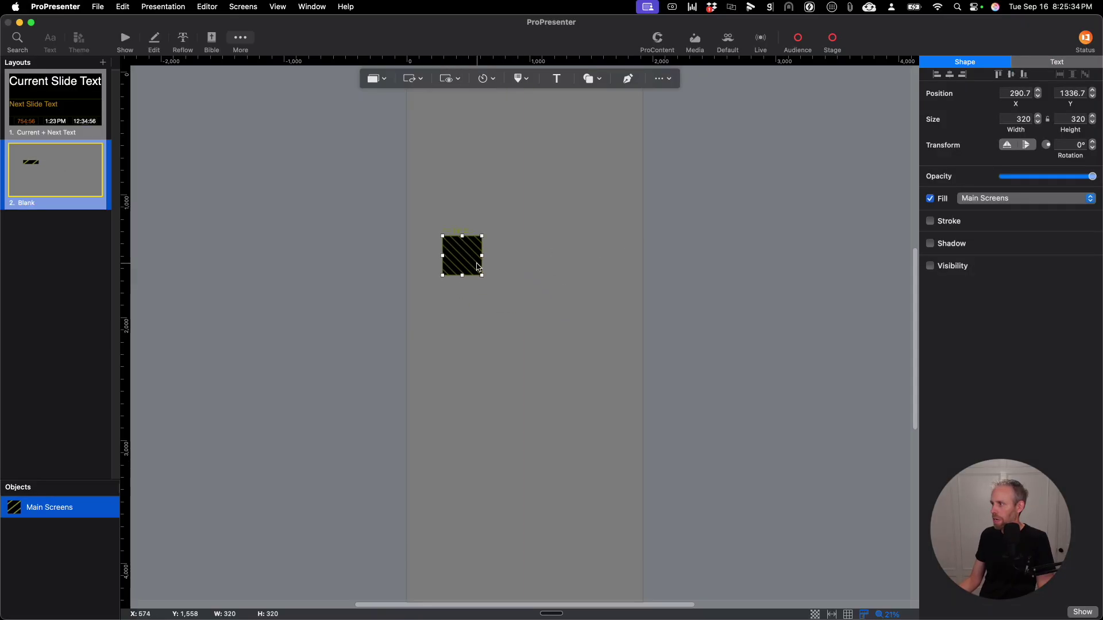
- Size the preview 1920 x 1080, align it to X 0, and shrink it to about 1679 x 945
{"action": "left_click", "coordinate": [1016, 120]}
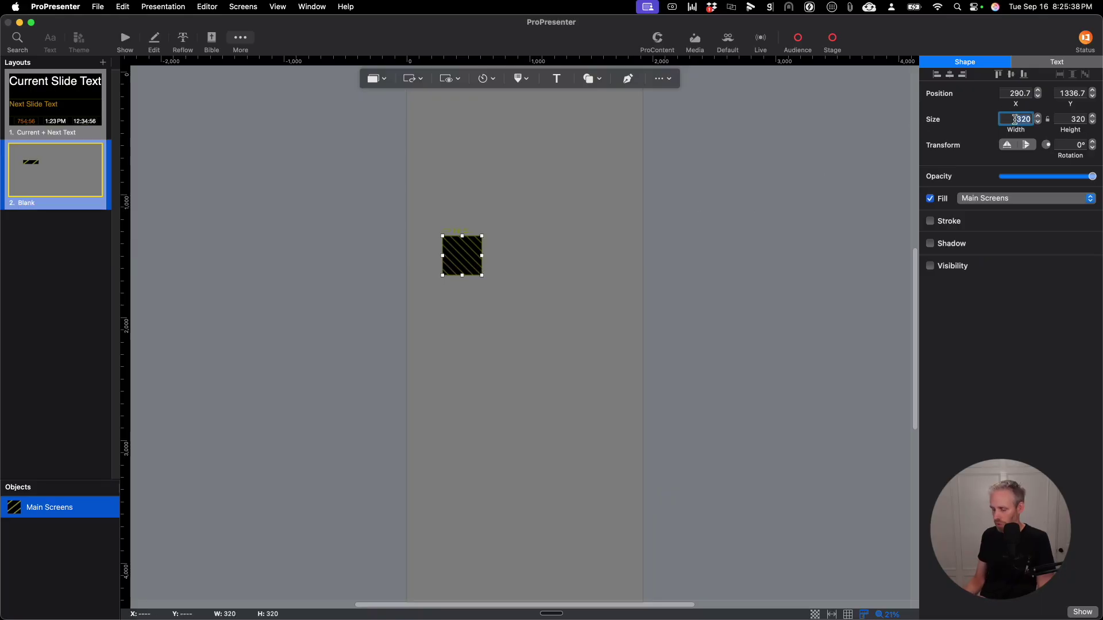
{"action": "type", "text": "1920"}
{"action": "left_click", "coordinate": [1065, 120]}
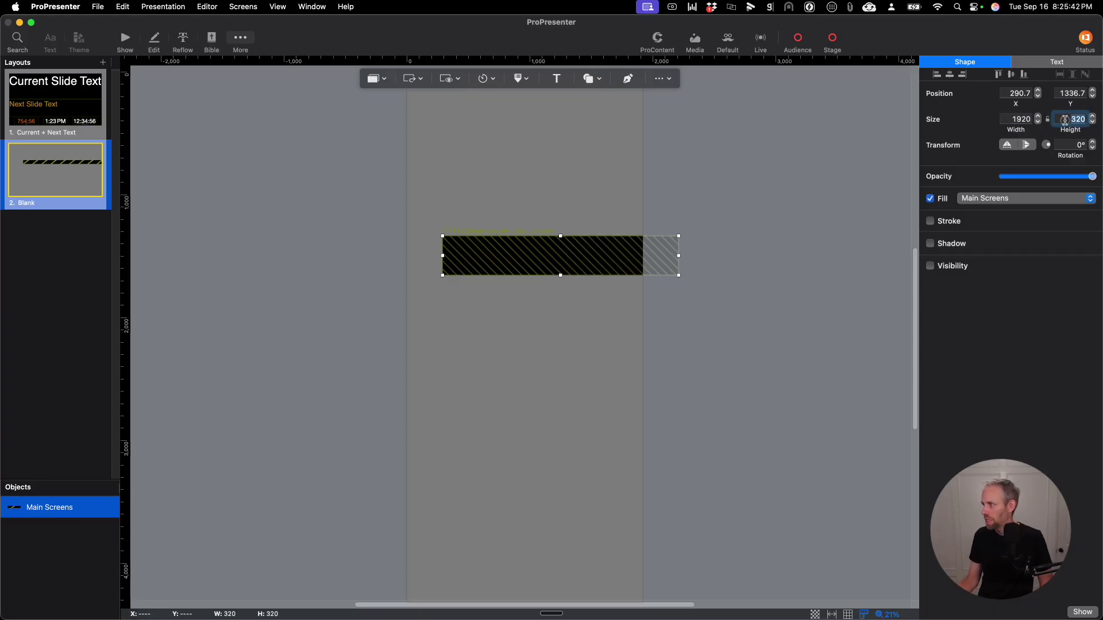
{"action": "type", "text": "1080"}
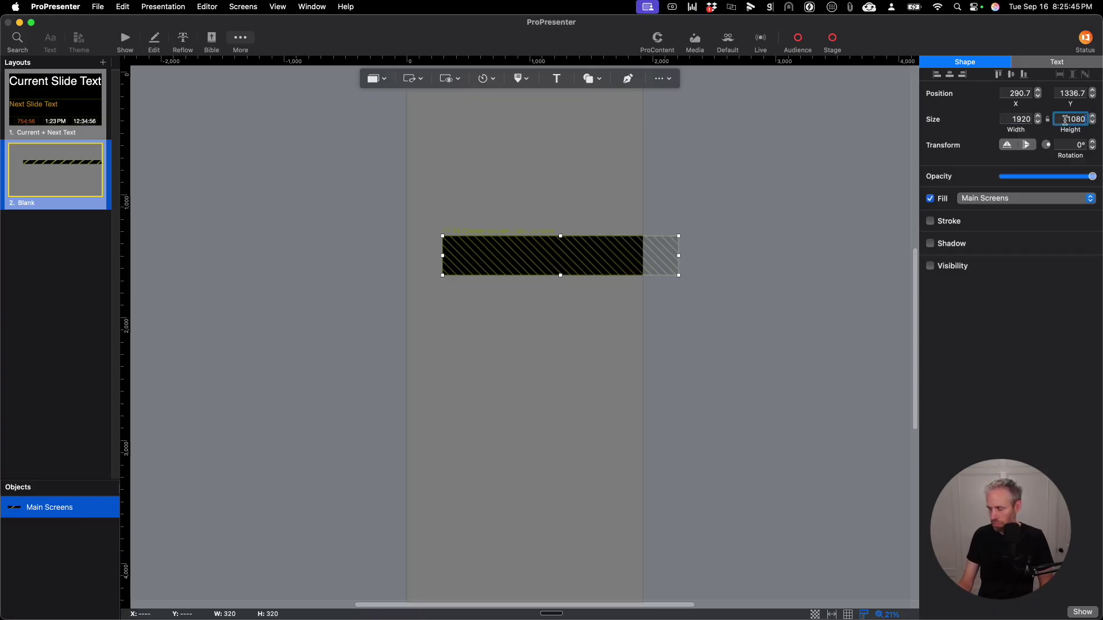
{"action": "key", "text": "Return"}
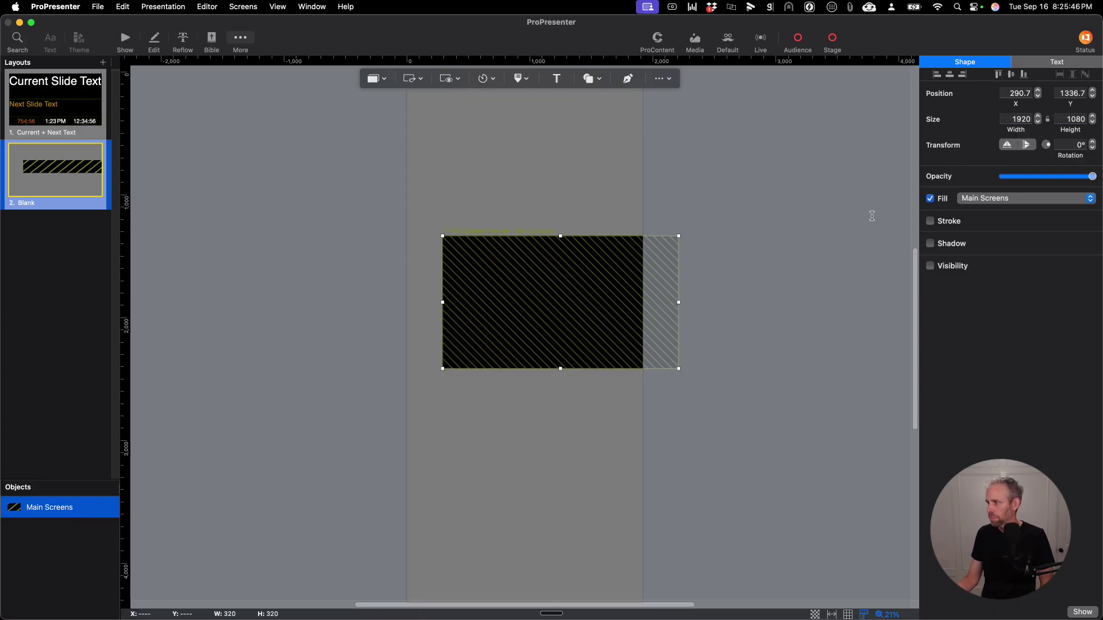
{"action": "left_click_drag", "start_coordinate": [605, 300], "coordinate": [570, 298]}
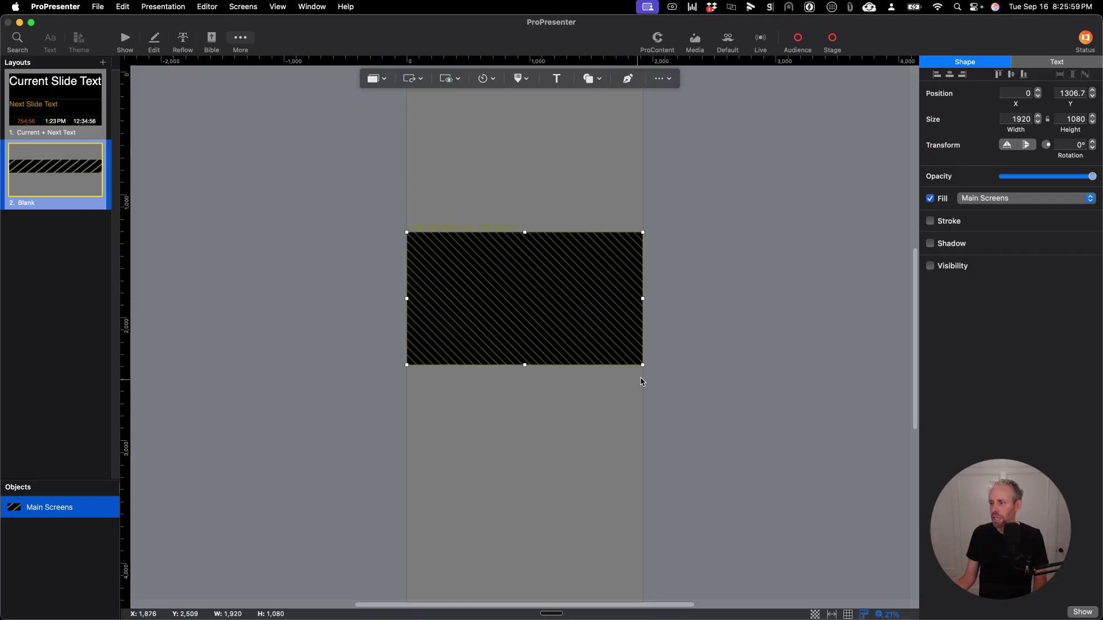
{"action": "left_click_drag", "start_coordinate": [639, 368], "coordinate": [612, 353]}
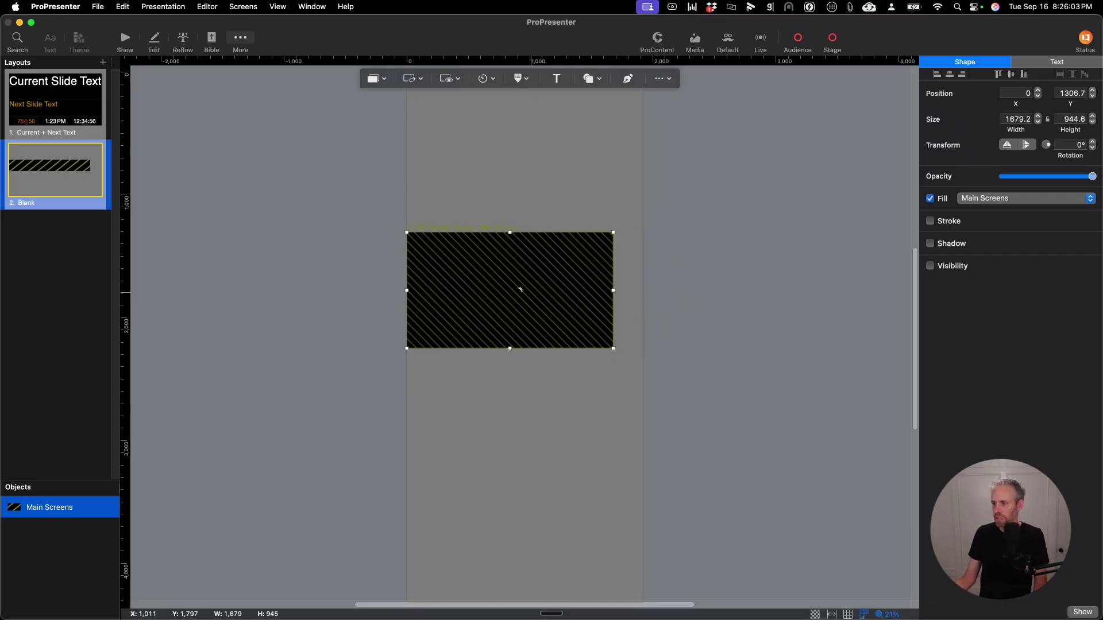
- Drag the Main Screens preview right to about X 120, Y 120 near the top
{"action": "left_click_drag", "start_coordinate": [519, 287], "coordinate": [533, 290]}
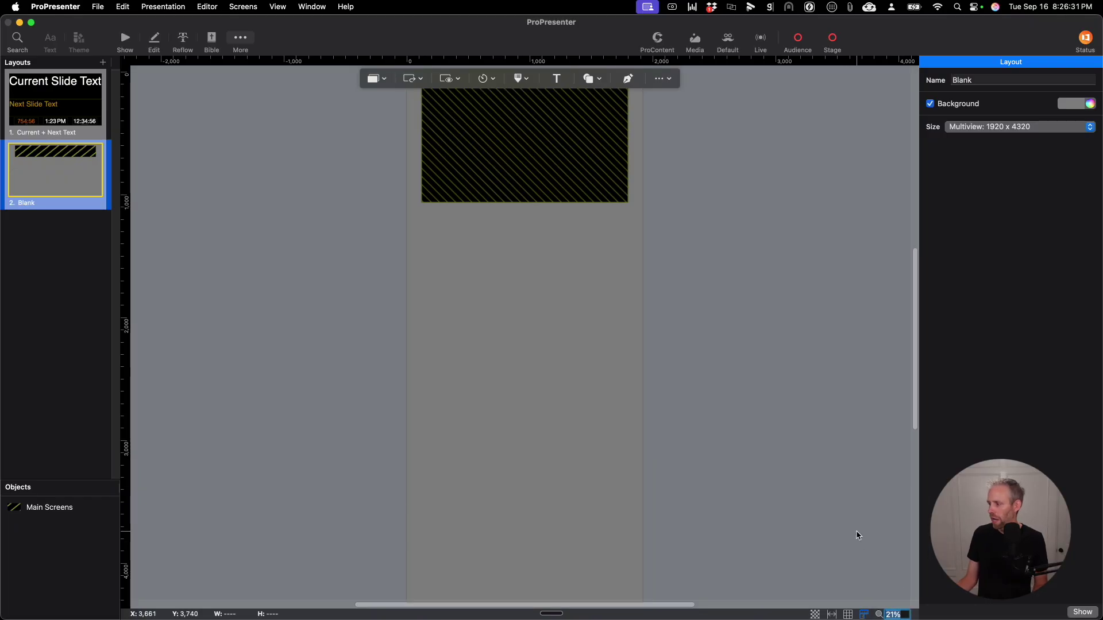
- Zoom to 15% and duplicate the Main Screens box downward
{"action": "type", "text": "15"}
{"action": "key", "text": "Return"}
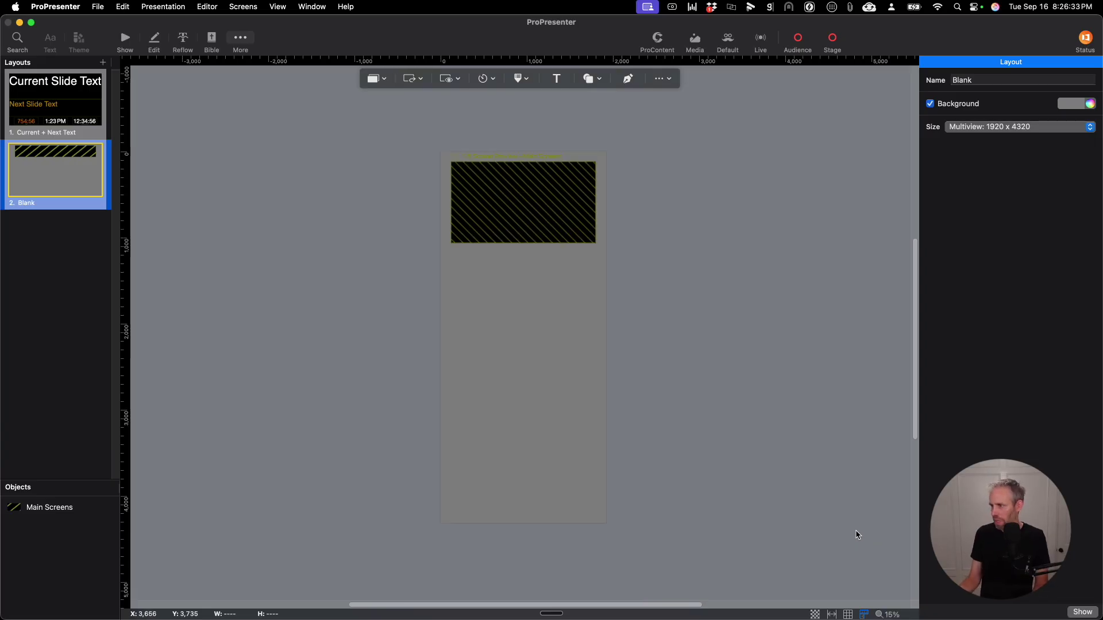
{"action": "left_click", "coordinate": [530, 217]}
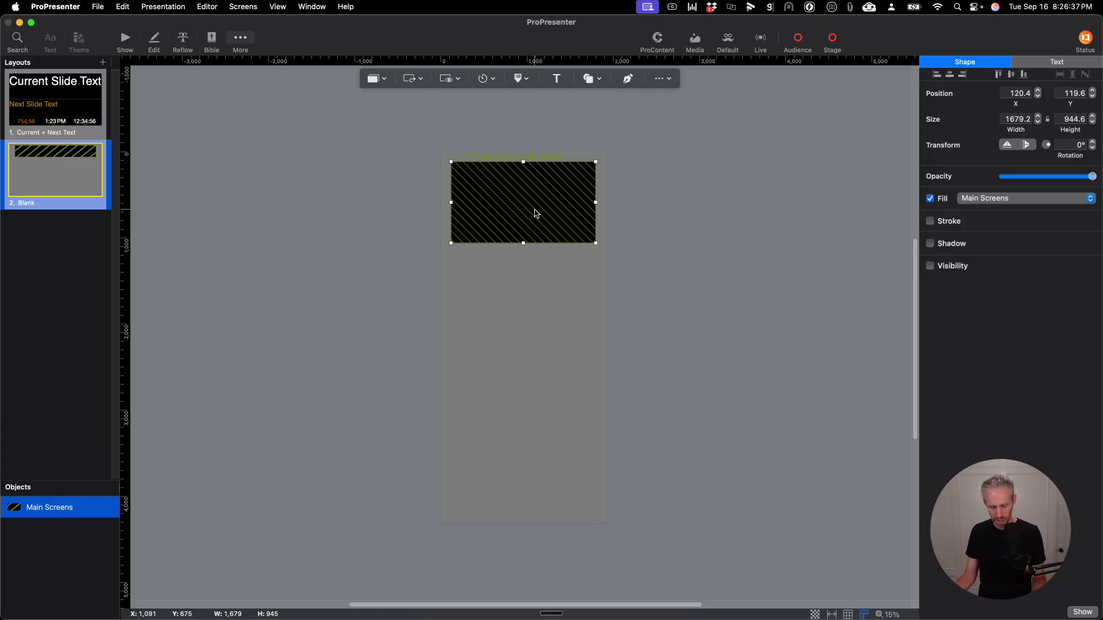
{"action": "left_click_drag", "start_coordinate": [533, 211], "coordinate": [532, 474]}
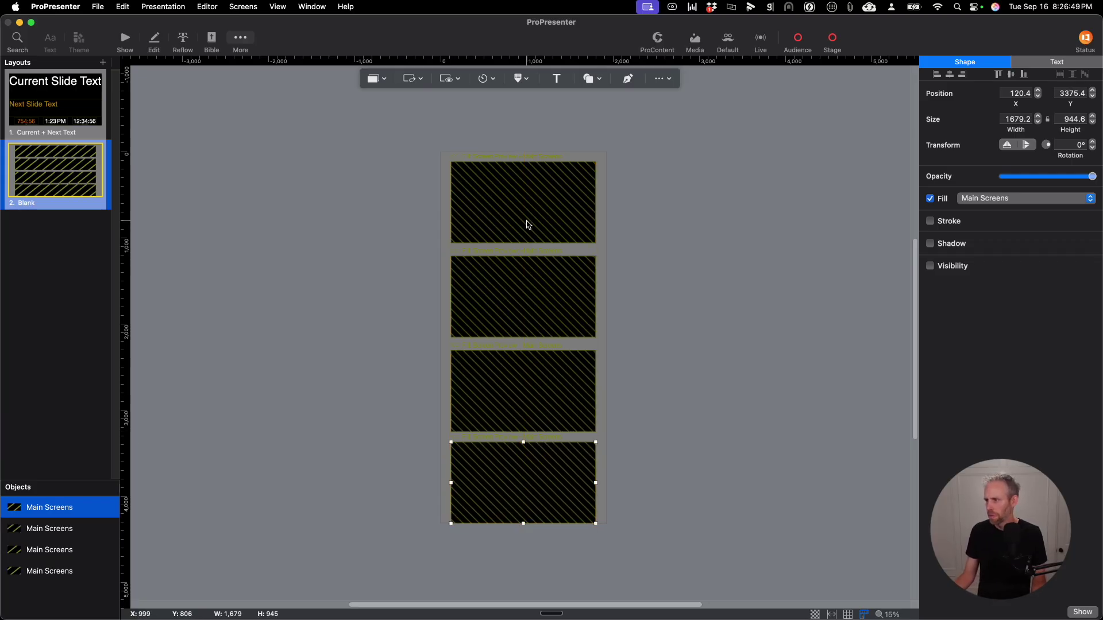
- Space the four boxes evenly, from the top margin down to the layout's bottom
{"action": "left_click_drag", "start_coordinate": [528, 224], "coordinate": [526, 217]}
{"action": "left_click_drag", "start_coordinate": [528, 264], "coordinate": [529, 269]}
{"action": "left_click_drag", "start_coordinate": [529, 369], "coordinate": [529, 364]}
{"action": "left_click_drag", "start_coordinate": [517, 460], "coordinate": [517, 463]}
{"action": "left_click_drag", "start_coordinate": [529, 214], "coordinate": [528, 217]}
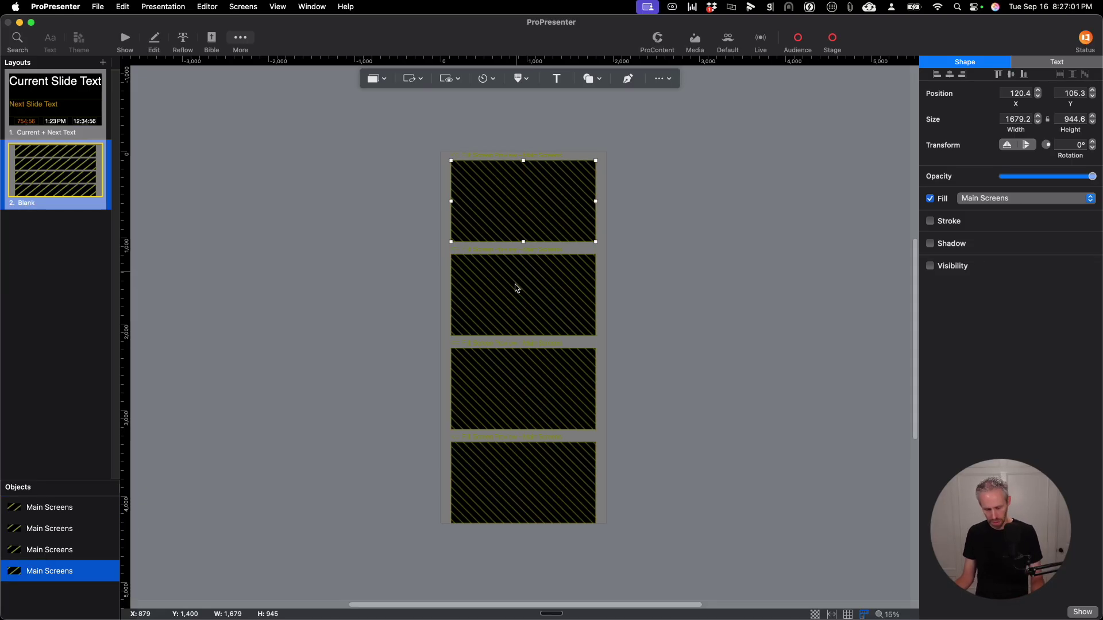
- Shift all four boxes up together, then select only the top box
{"action": "left_click", "coordinate": [513, 484], "text": "shift"}
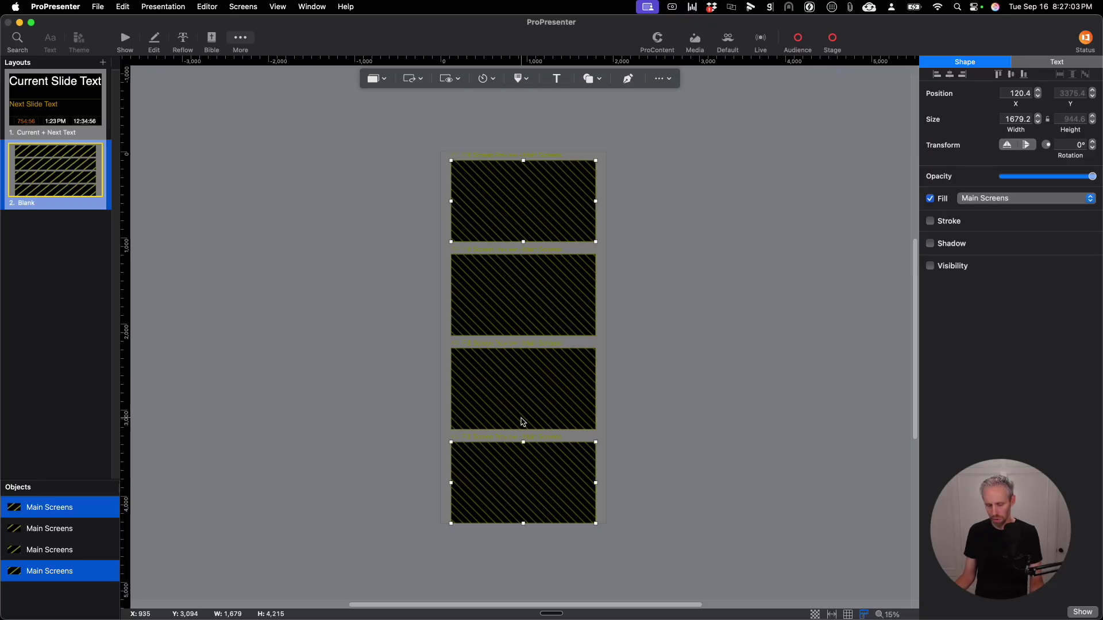
{"action": "left_click", "coordinate": [522, 396], "text": "shift"}
{"action": "left_click", "coordinate": [534, 291], "text": "shift"}
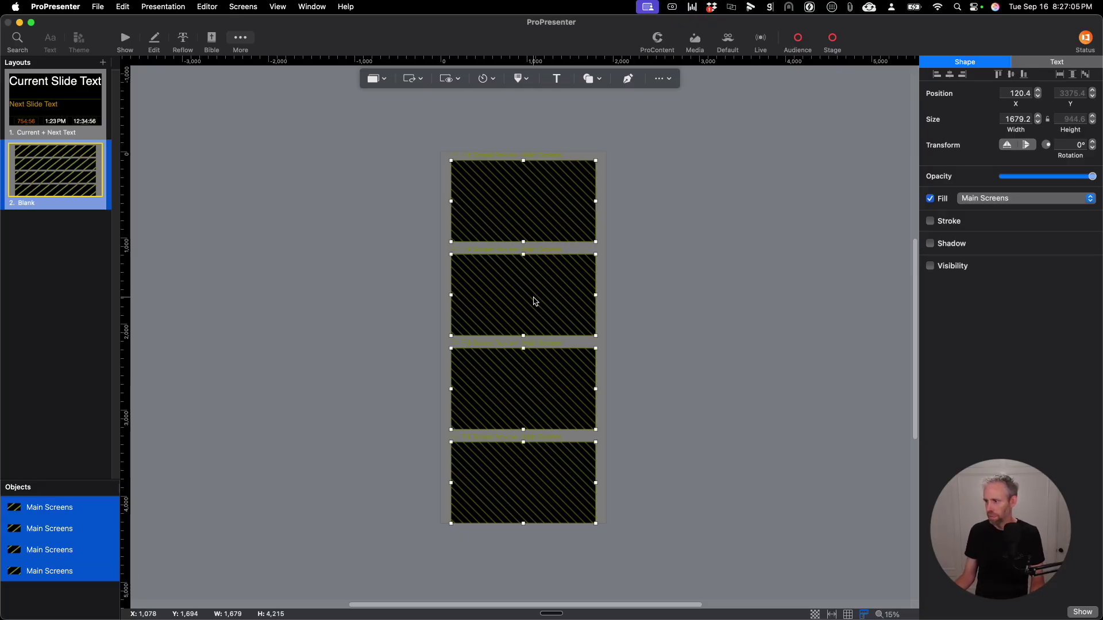
{"action": "left_click_drag", "start_coordinate": [534, 301], "coordinate": [533, 297]}
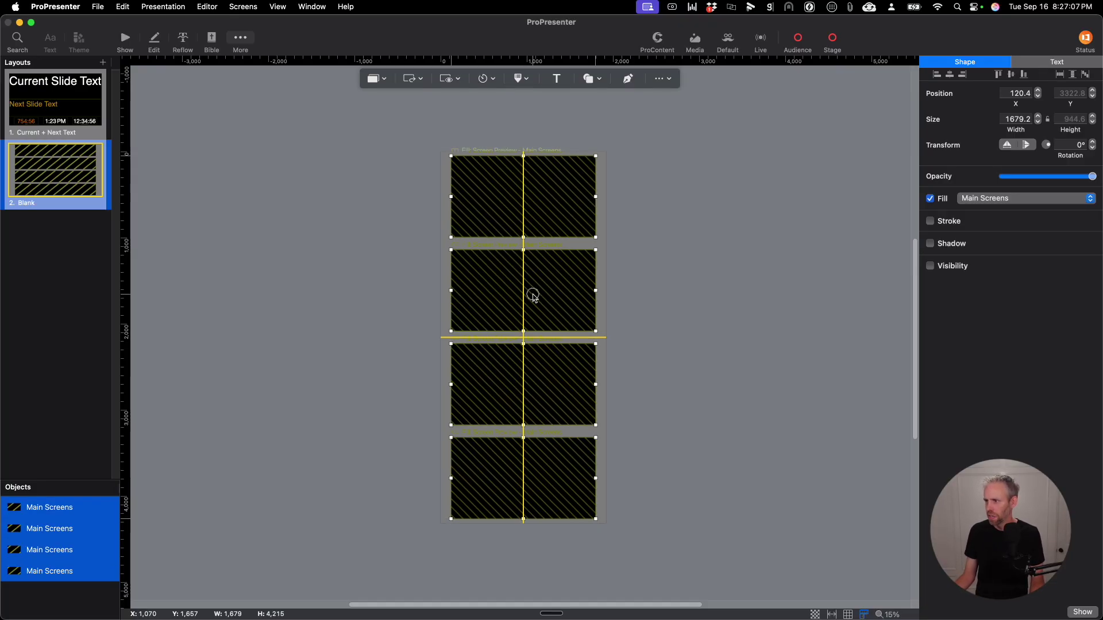
{"action": "left_click_drag", "start_coordinate": [533, 296], "coordinate": [534, 298]}
{"action": "left_click", "coordinate": [419, 248]}
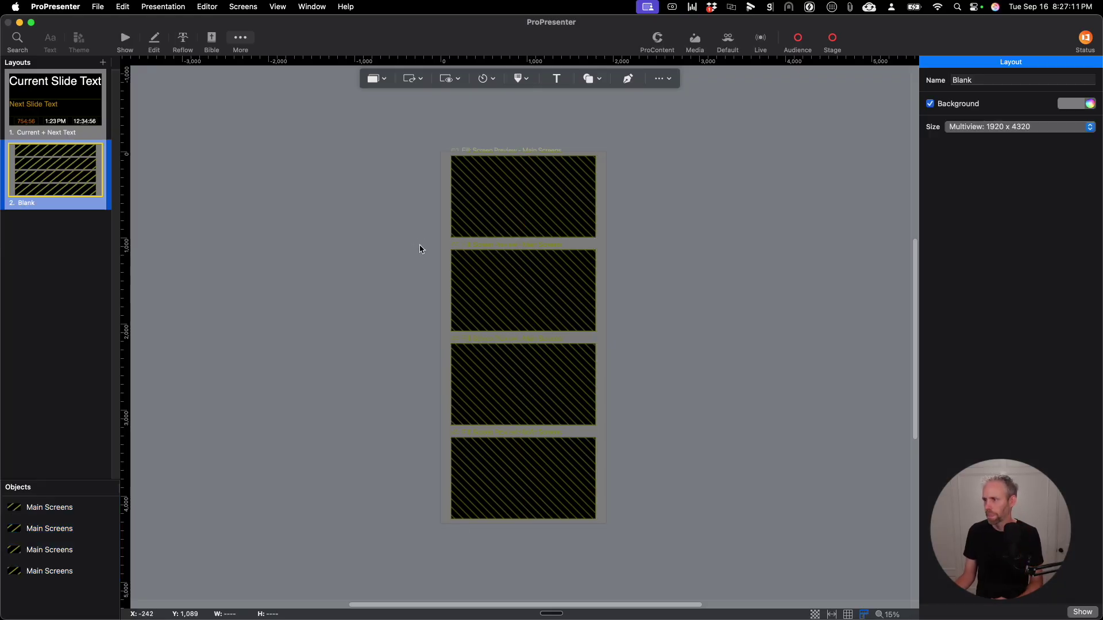
{"action": "left_click", "coordinate": [484, 187]}
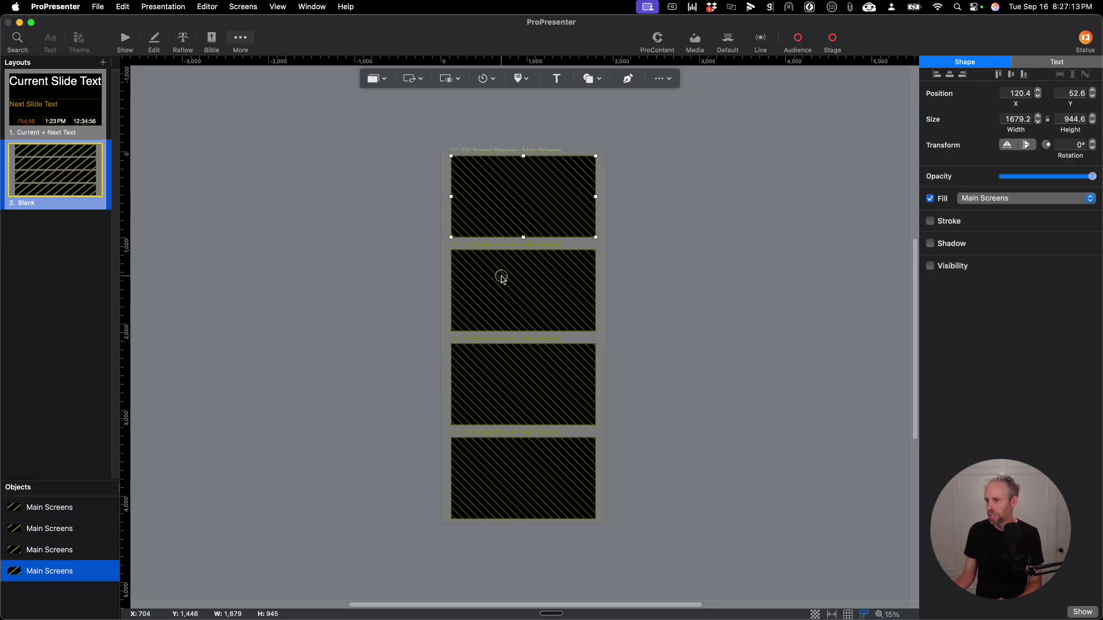
- Set the second box's fill to the Lower Thirds screen preview
{"action": "left_click", "coordinate": [506, 295]}
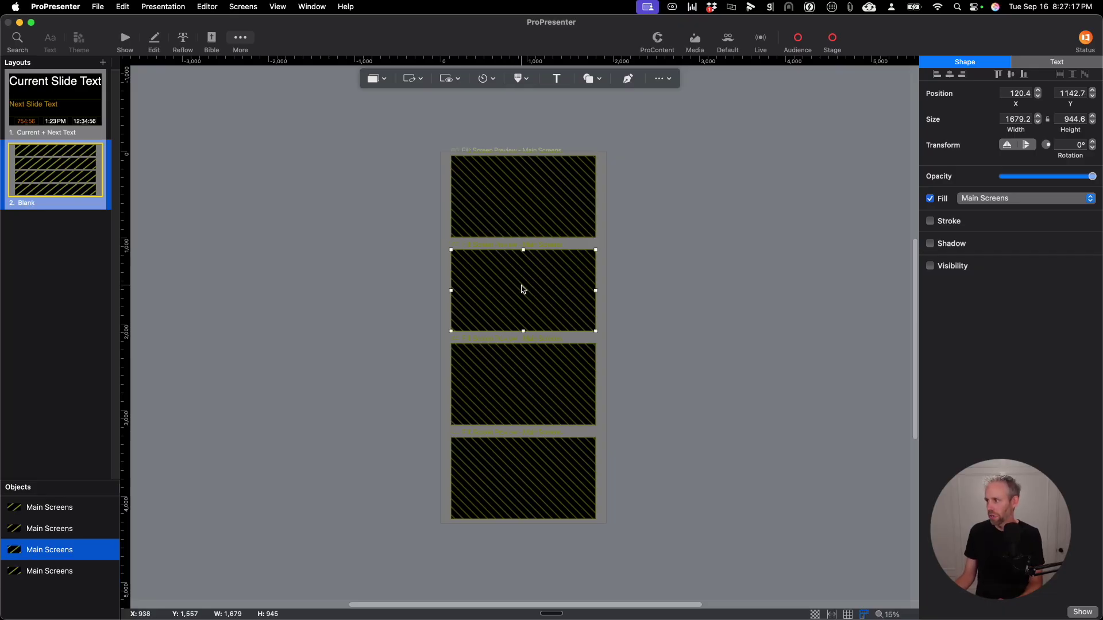
{"action": "left_click", "coordinate": [970, 200]}
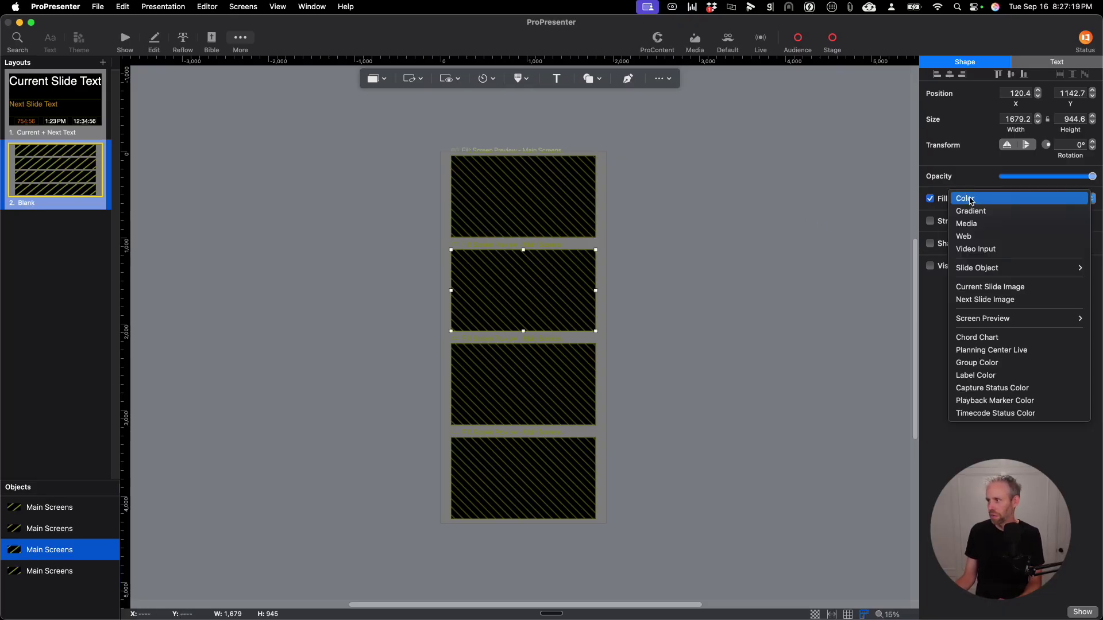
{"action": "mouse_move", "coordinate": [981, 320]}
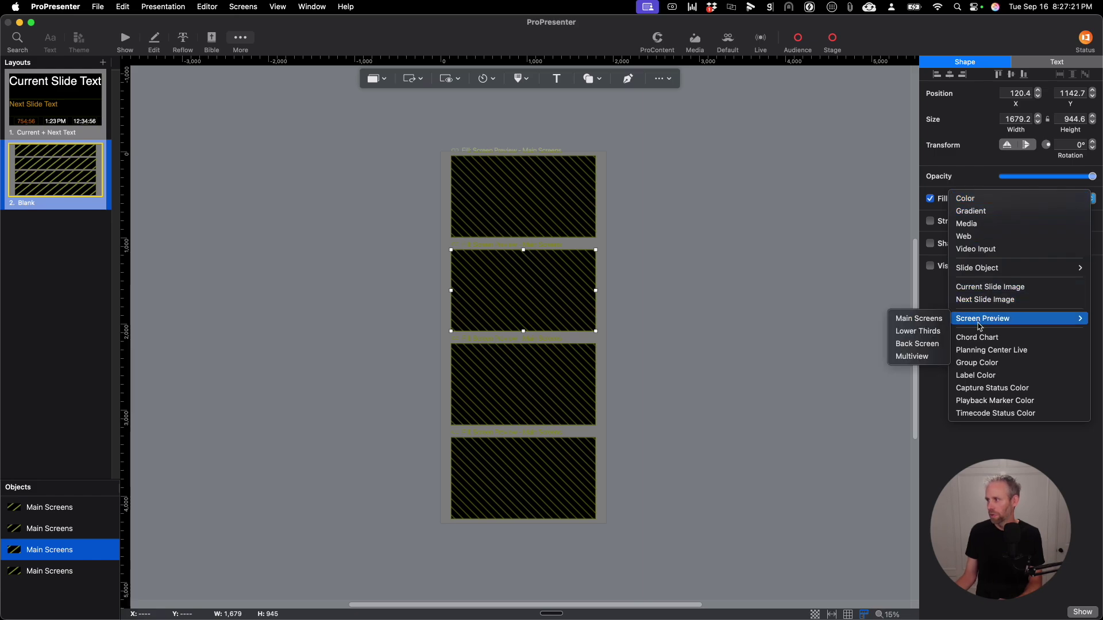
{"action": "left_click", "coordinate": [927, 331]}
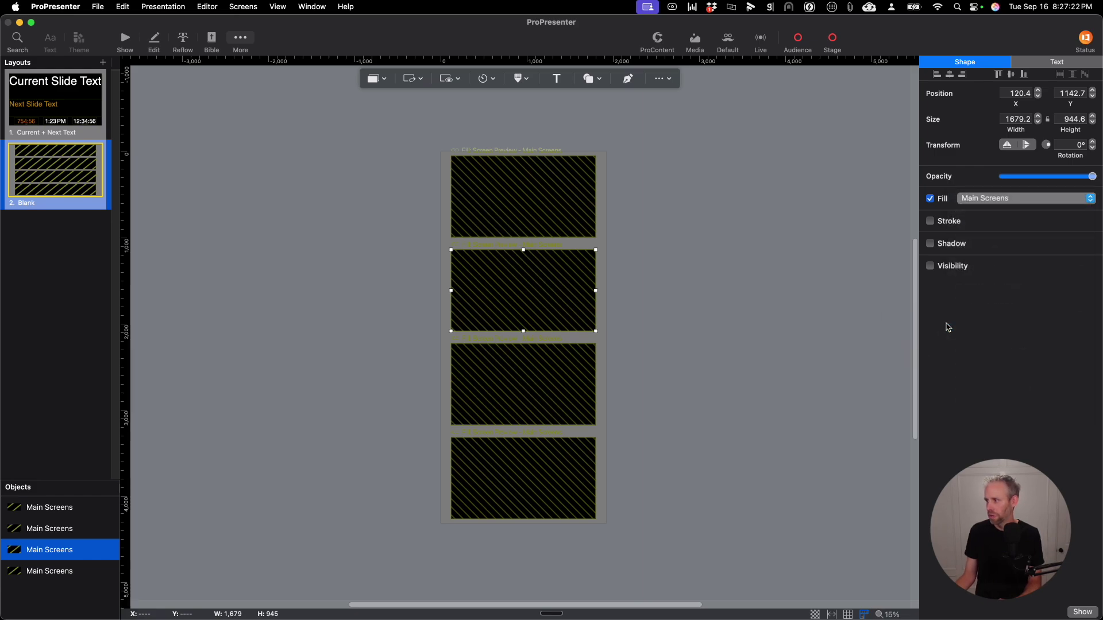
- Set the third box's fill to the Back Screen screen preview
{"action": "left_click", "coordinate": [527, 364]}
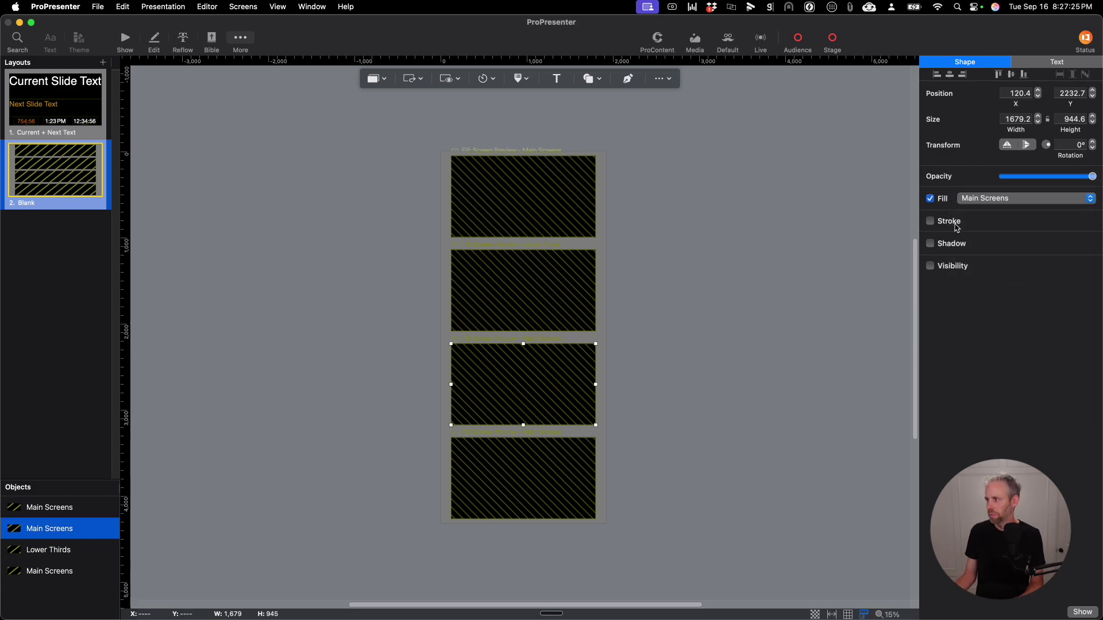
{"action": "left_click", "coordinate": [988, 199]}
{"action": "mouse_move", "coordinate": [978, 321]}
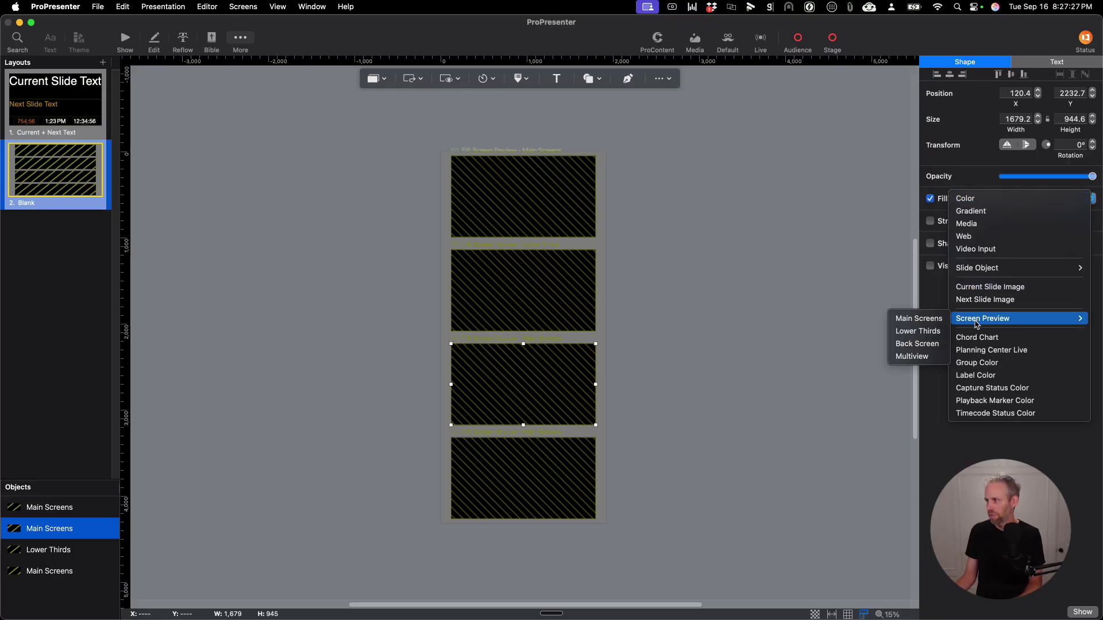
{"action": "left_click", "coordinate": [930, 345]}
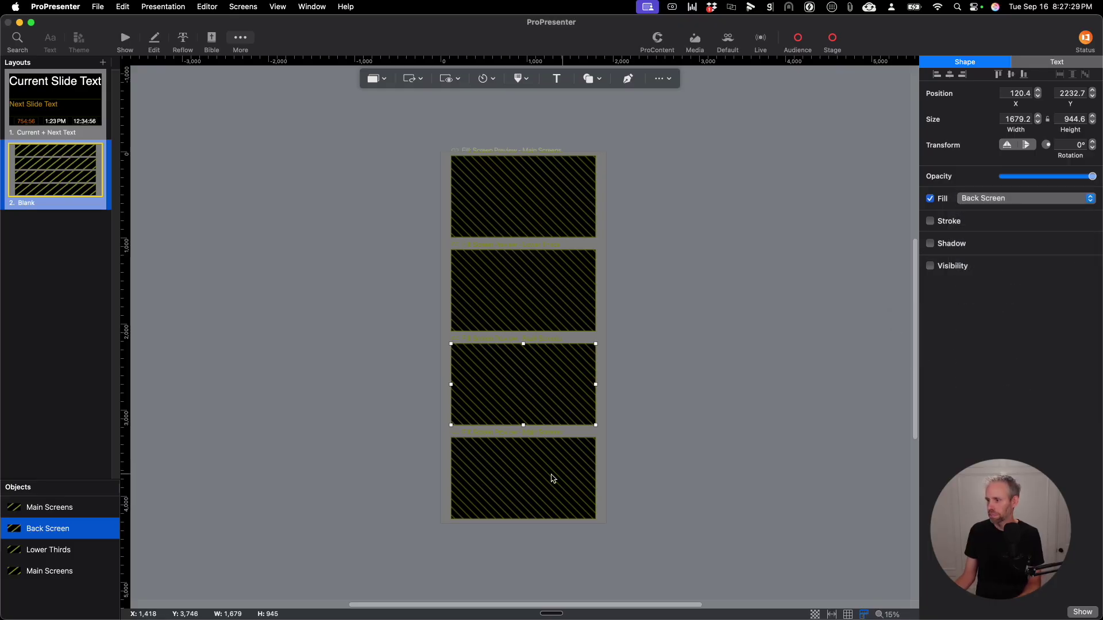
- Fill the bottom box with the Camera One video input
{"action": "left_click", "coordinate": [521, 469]}
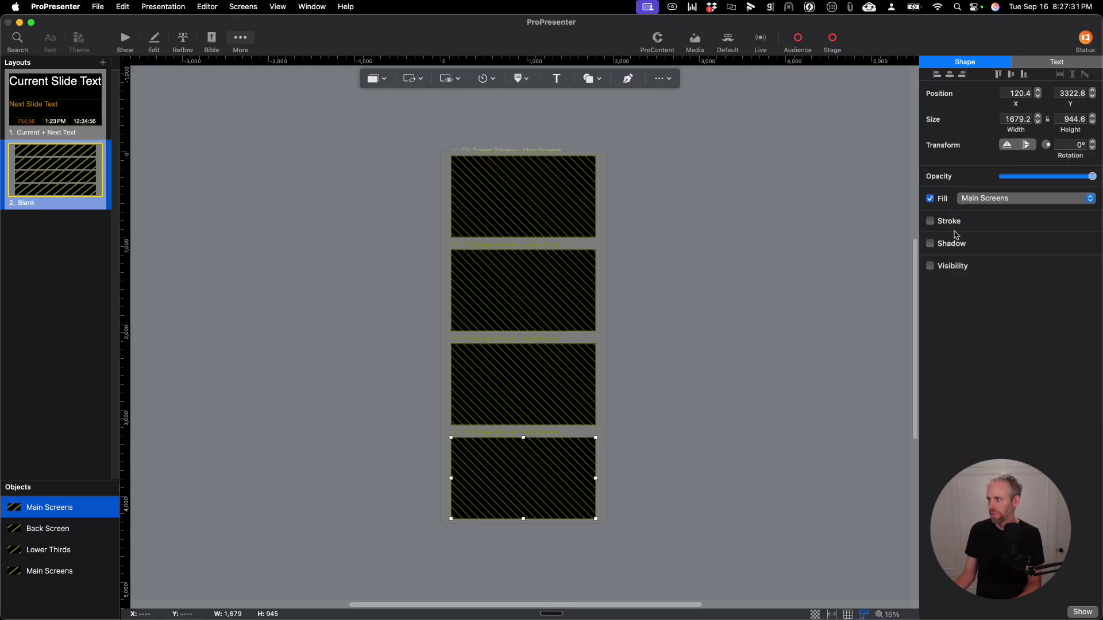
{"action": "left_click", "coordinate": [983, 199]}
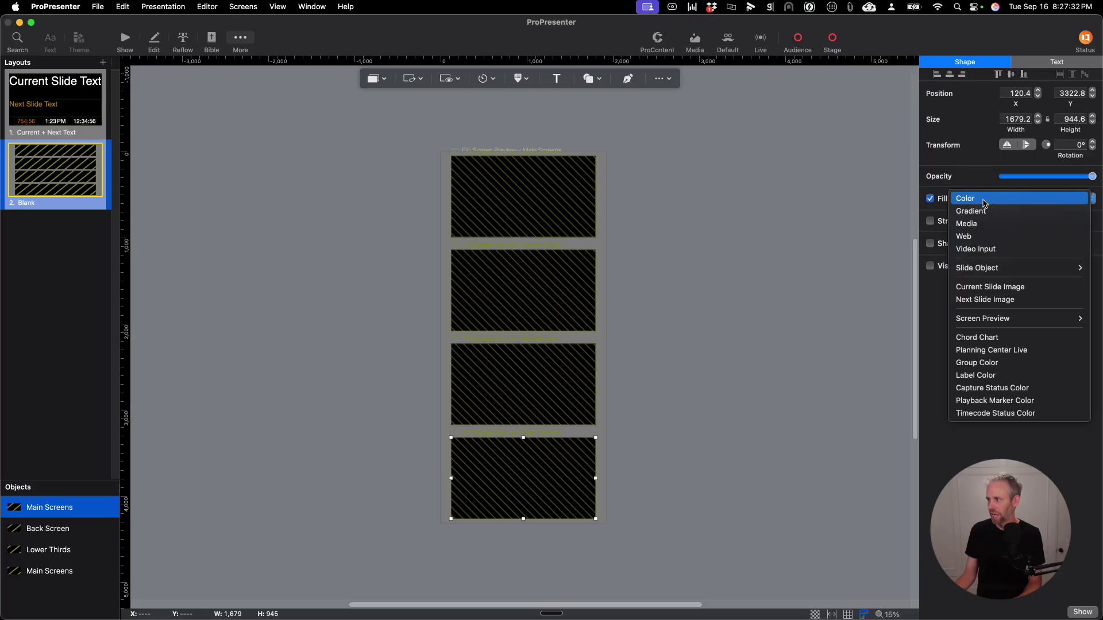
{"action": "left_click", "coordinate": [971, 249]}
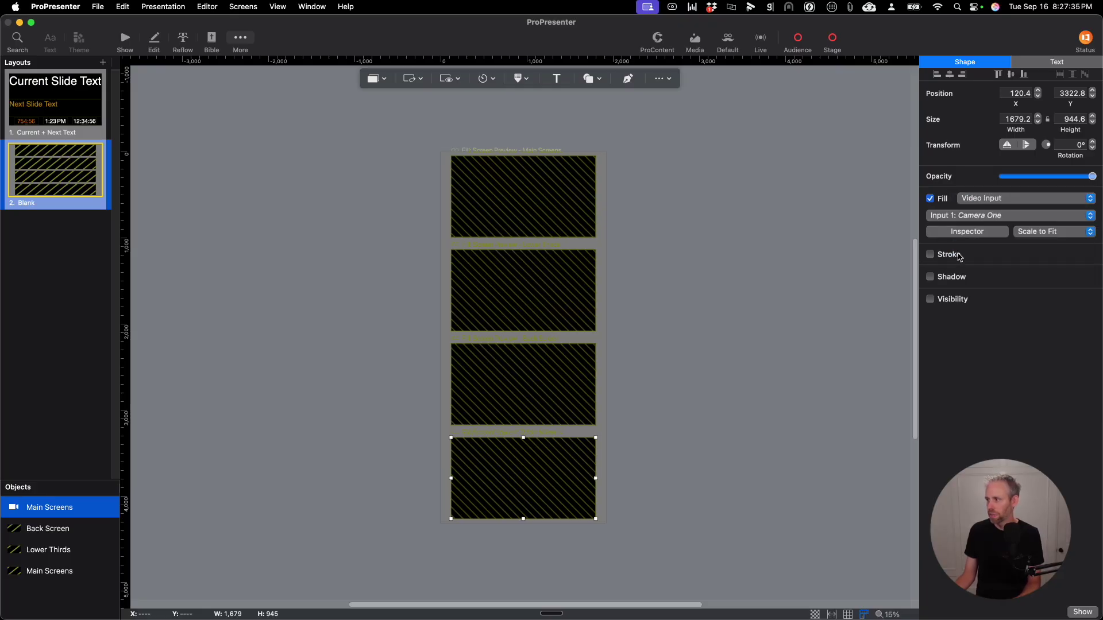
{"action": "left_click", "coordinate": [996, 220]}
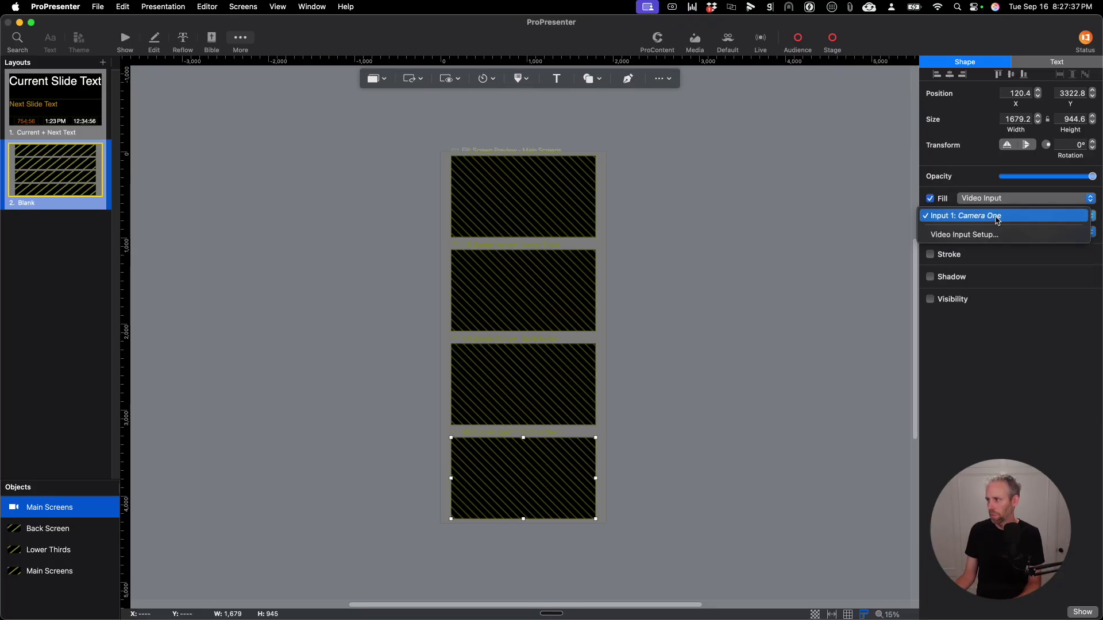
{"action": "left_click", "coordinate": [985, 217]}
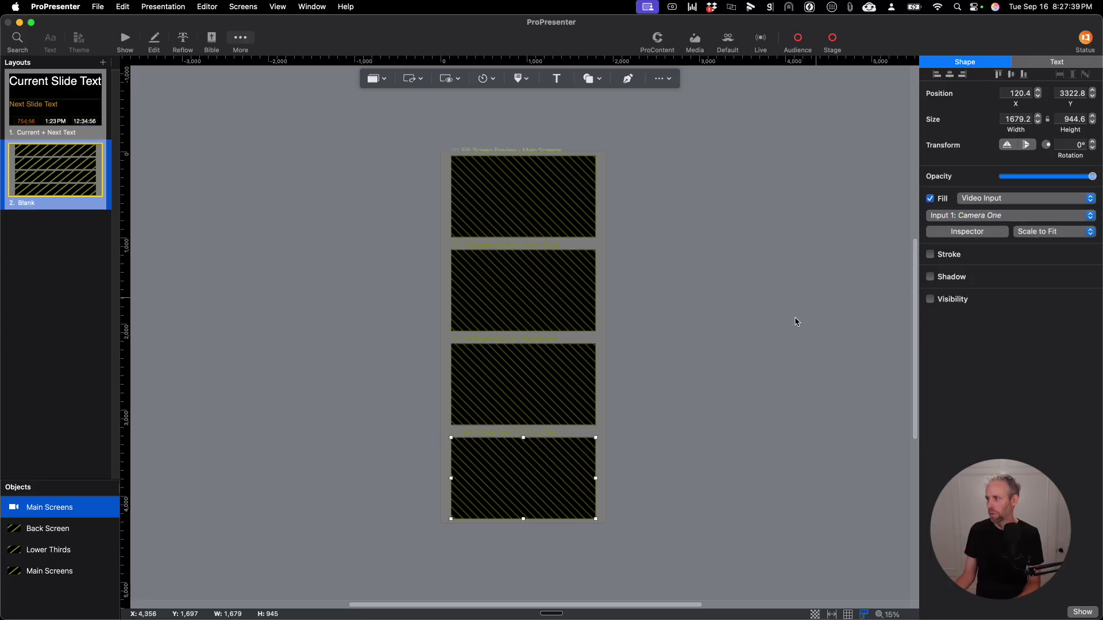
{"action": "left_click", "coordinate": [671, 363]}
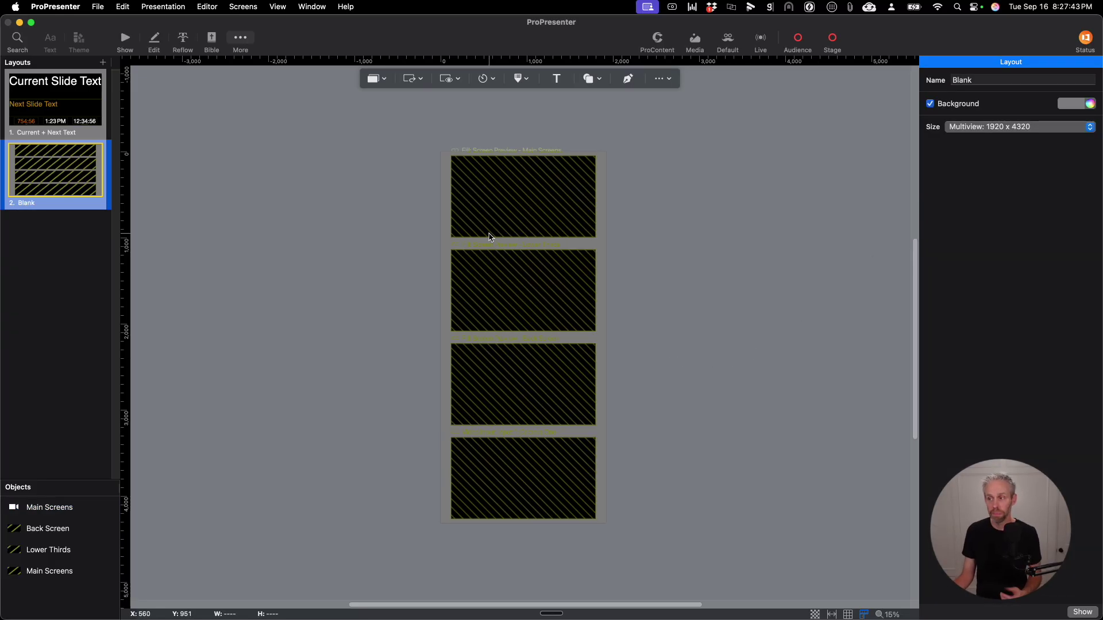
- Give the top Main Screens box a thicker blue outline
{"action": "left_click", "coordinate": [497, 191]}
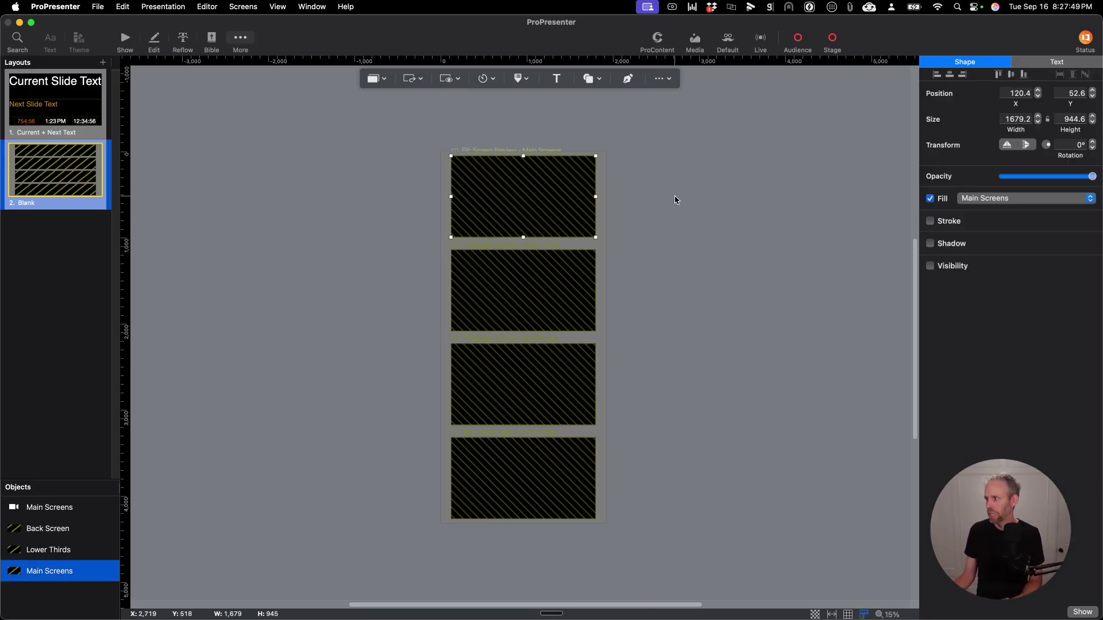
{"action": "left_click", "coordinate": [930, 220]}
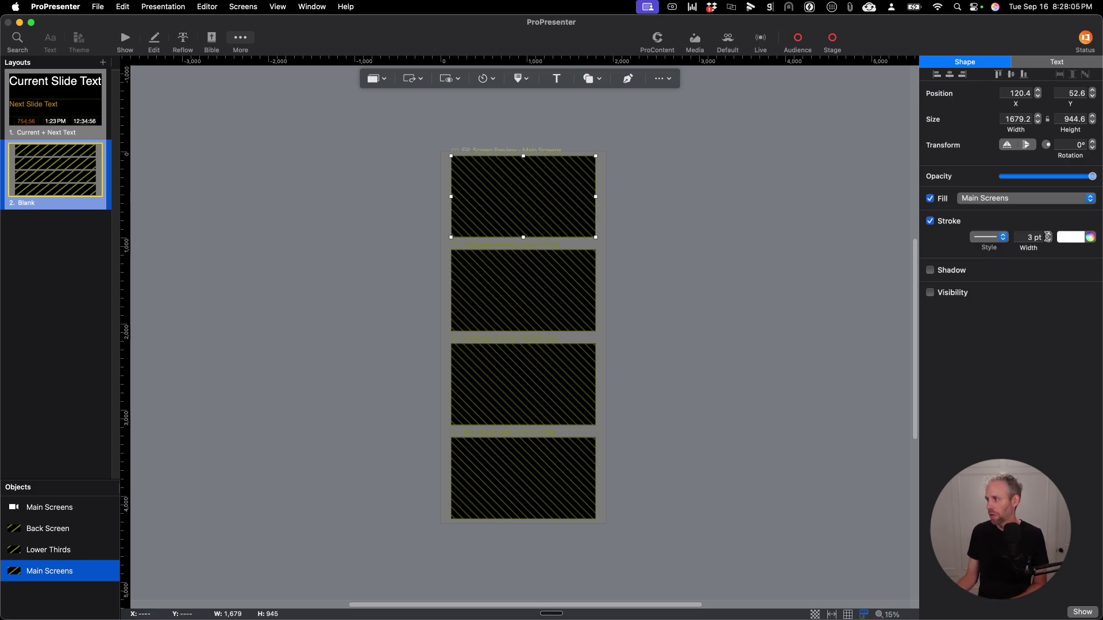
{"action": "left_click", "coordinate": [1048, 235]}
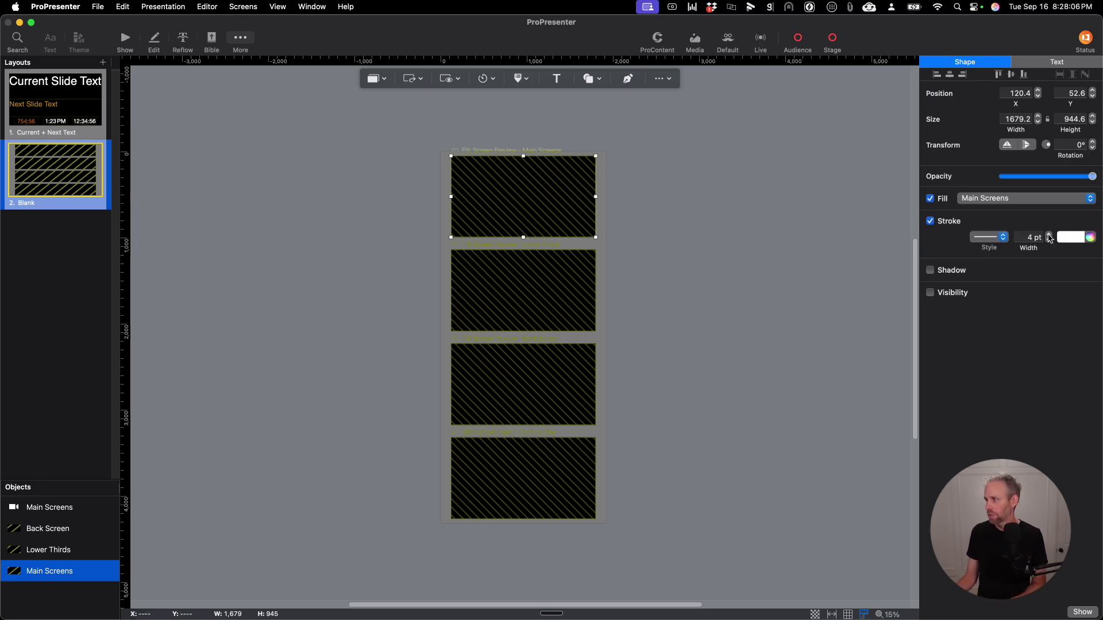
{"action": "left_click", "coordinate": [1088, 237]}
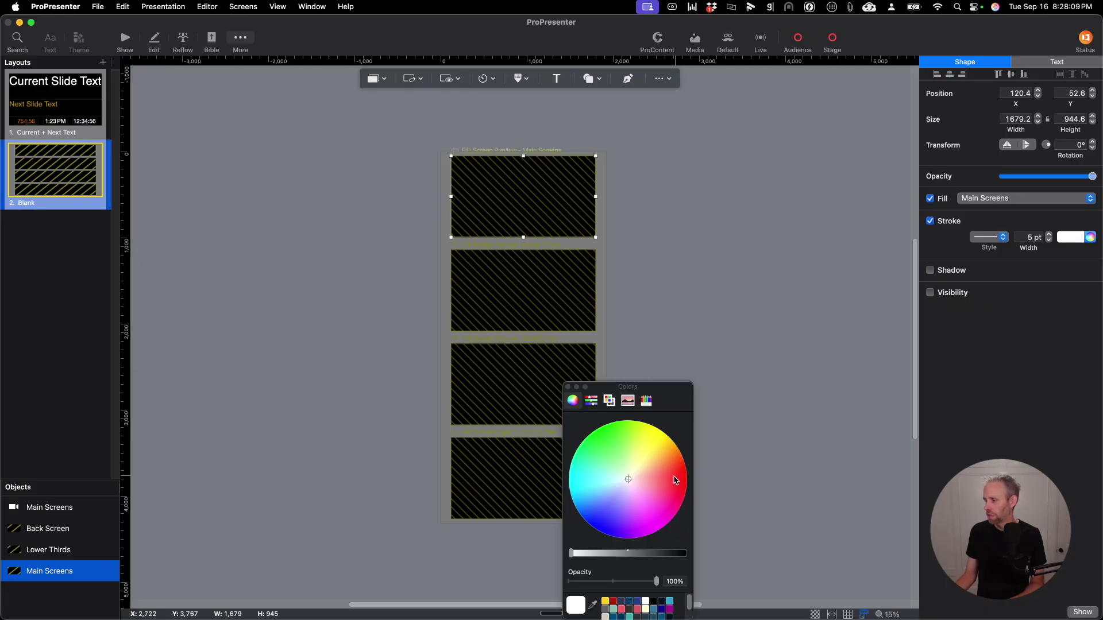
{"action": "mouse_move", "coordinate": [650, 481]}
{"action": "left_mouse_down"}
{"action": "mouse_move", "coordinate": [618, 485]}
{"action": "mouse_move", "coordinate": [604, 528]}
{"action": "left_mouse_up"}
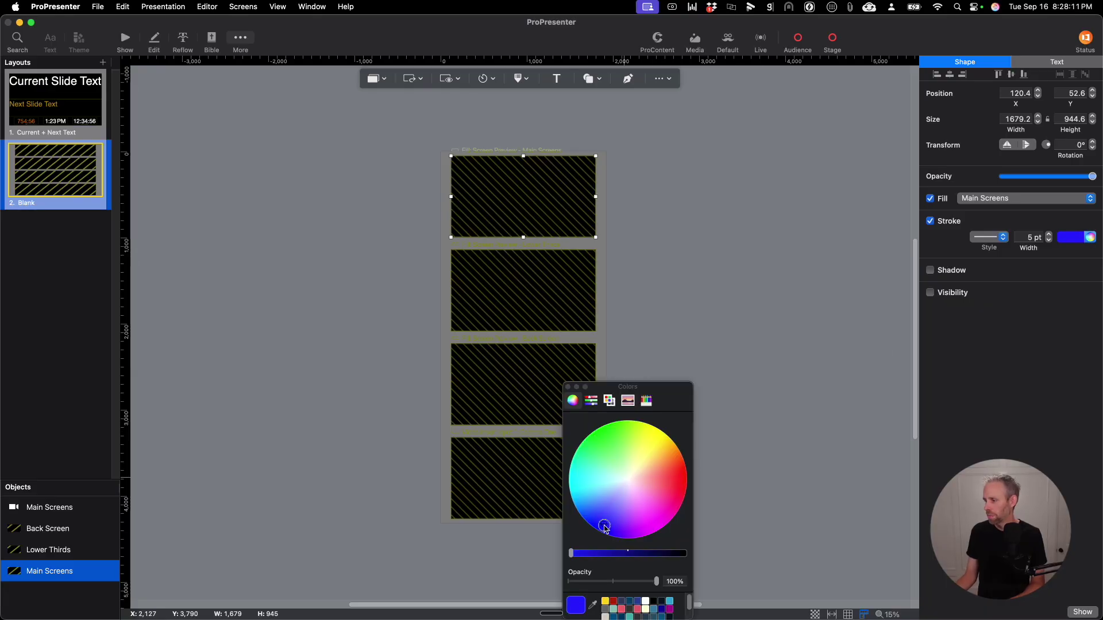
- Give the Lower Thirds box a 5 pt yellow outline
{"action": "left_click", "coordinate": [568, 387]}
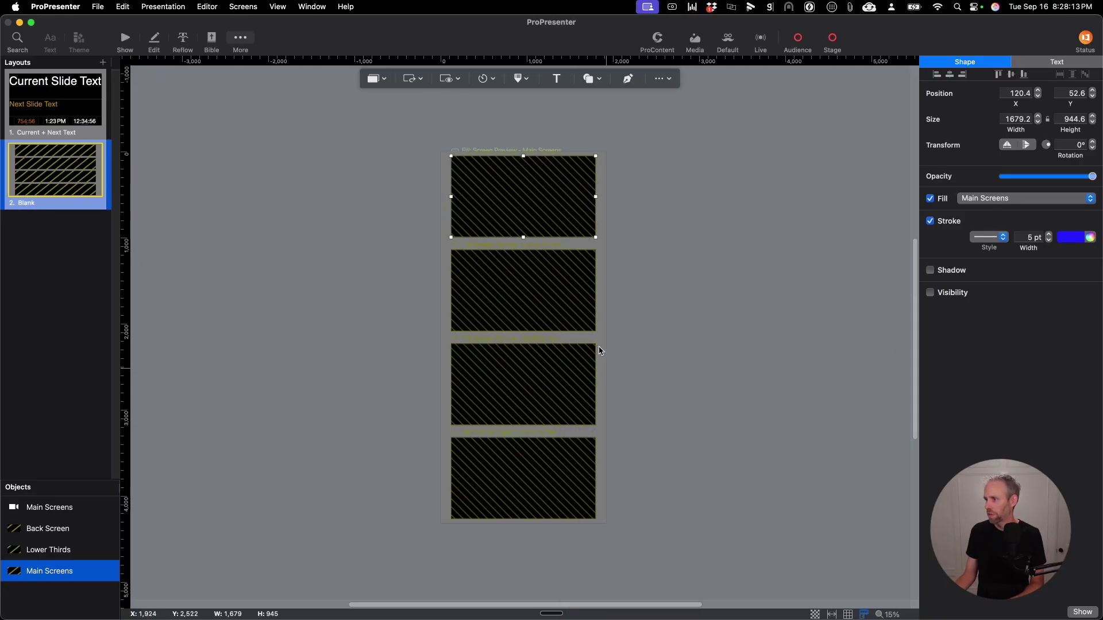
{"action": "left_click", "coordinate": [580, 299]}
{"action": "left_click", "coordinate": [929, 221]}
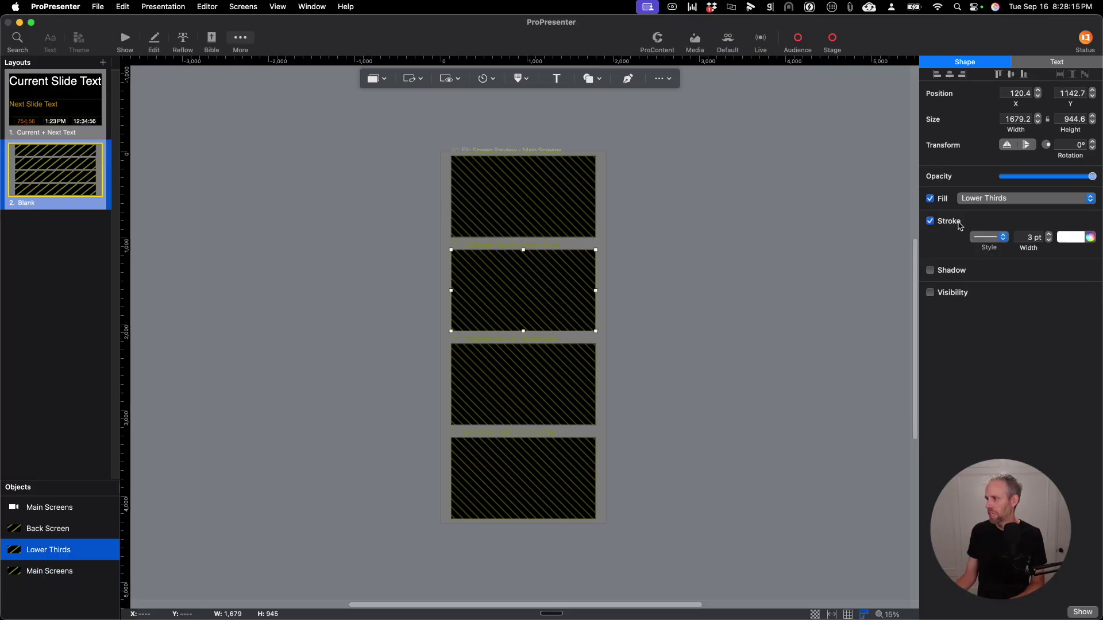
{"action": "left_click", "coordinate": [1048, 235]}
{"action": "left_click", "coordinate": [1070, 237]}
{"action": "left_click", "coordinate": [1014, 287]}
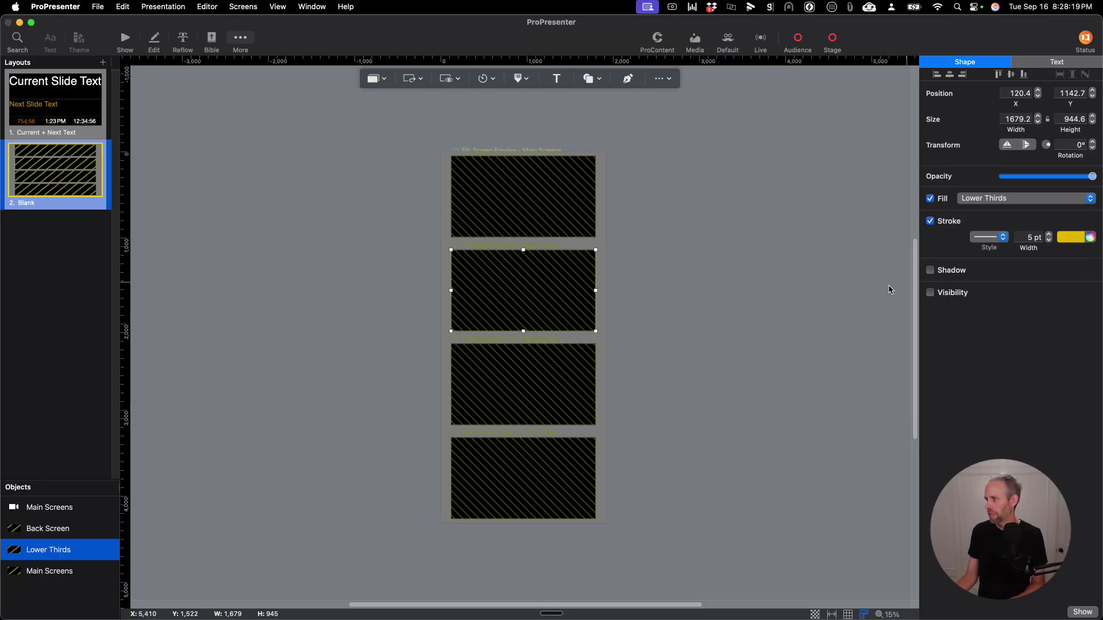
- Give the Back Screen box a green outline
{"action": "left_click", "coordinate": [580, 370]}
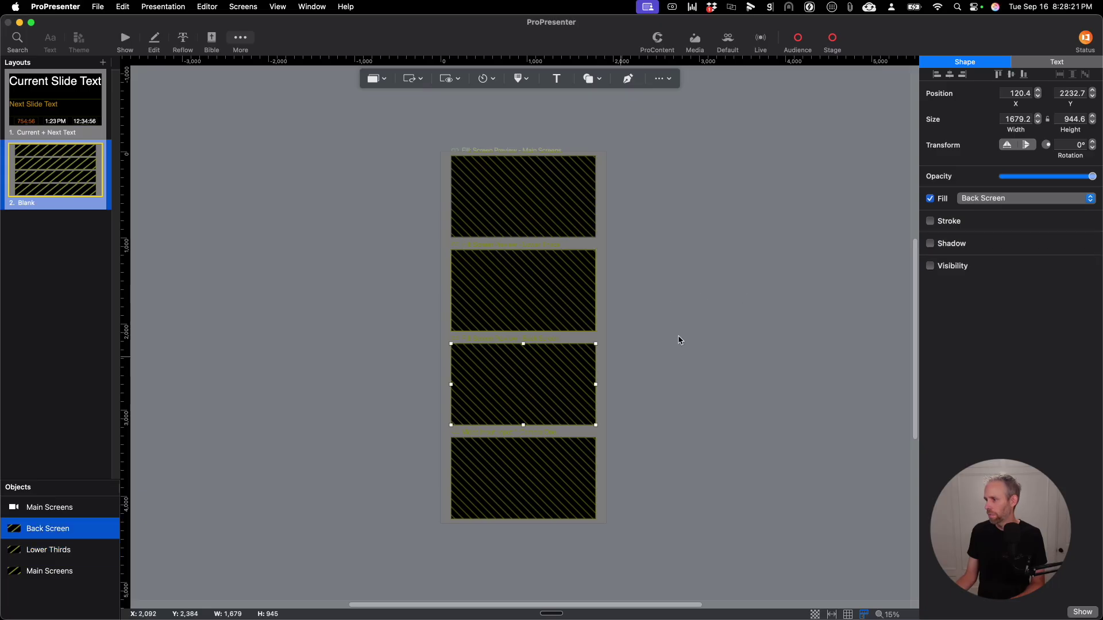
{"action": "left_click", "coordinate": [930, 221]}
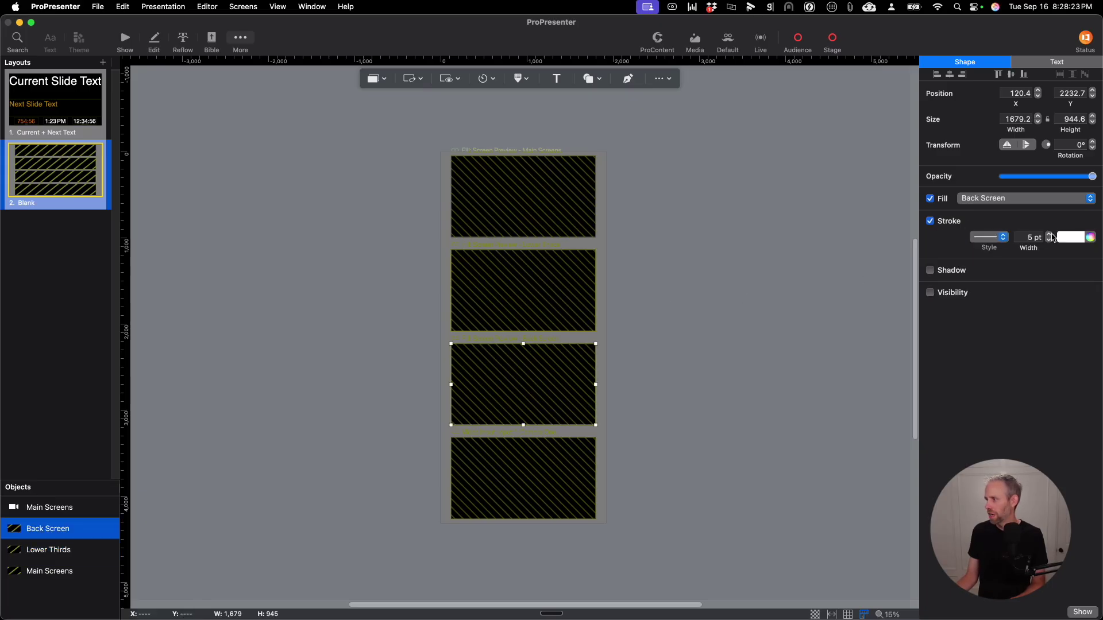
{"action": "left_click", "coordinate": [1063, 238]}
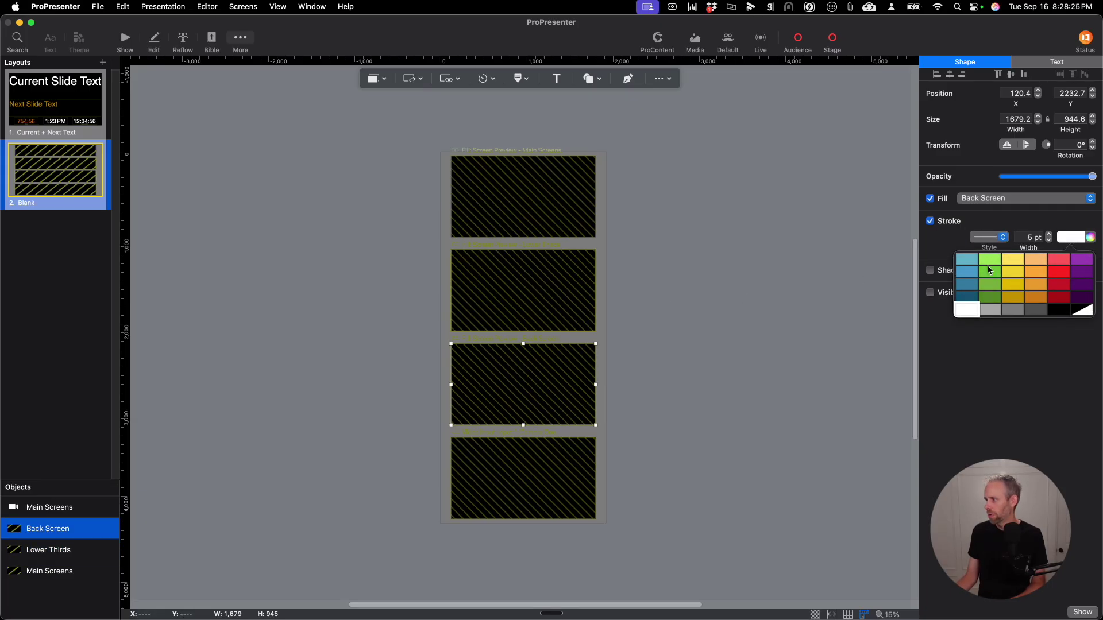
{"action": "left_click", "coordinate": [989, 272]}
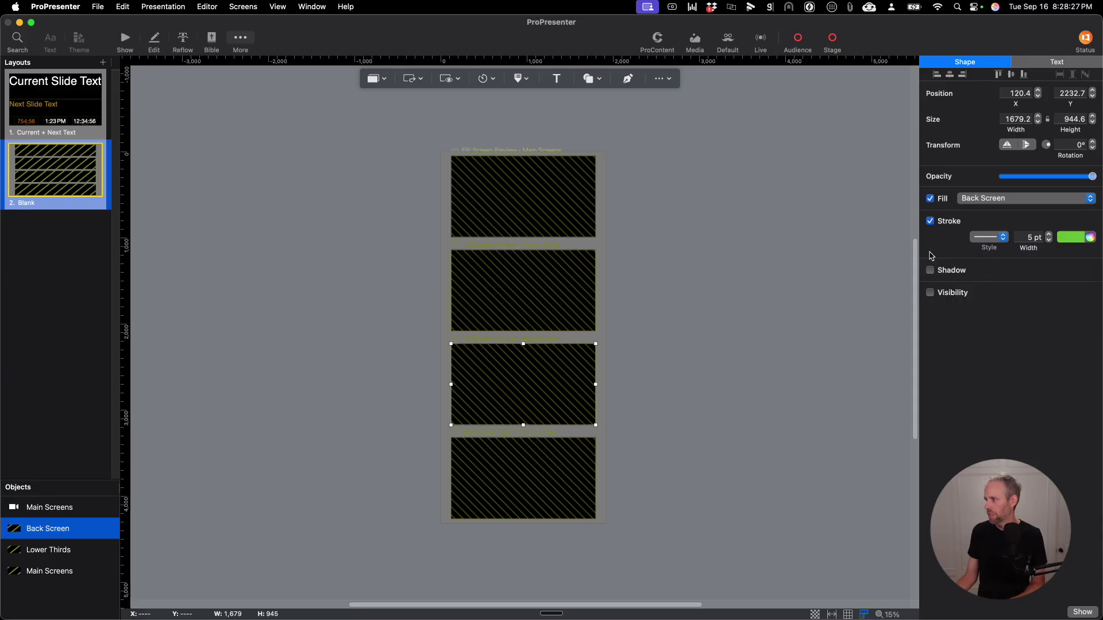
- Give the bottom camera box a 5 pt red outline
{"action": "left_click", "coordinate": [560, 461]}
{"action": "left_click", "coordinate": [949, 254]}
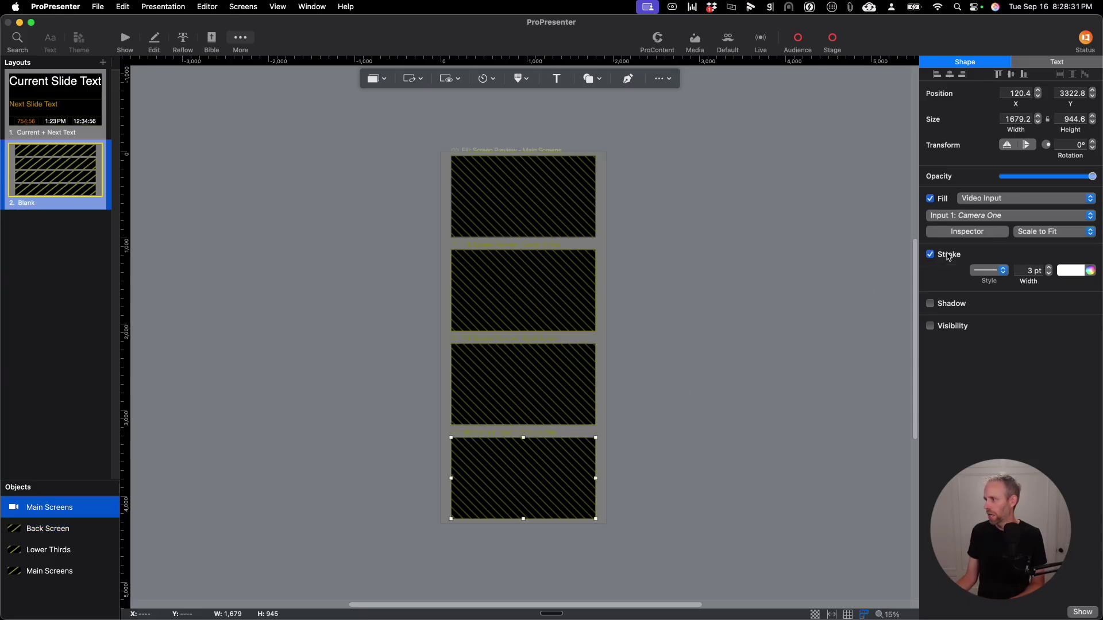
{"action": "left_click", "coordinate": [1048, 268]}
{"action": "left_click", "coordinate": [1048, 268]}
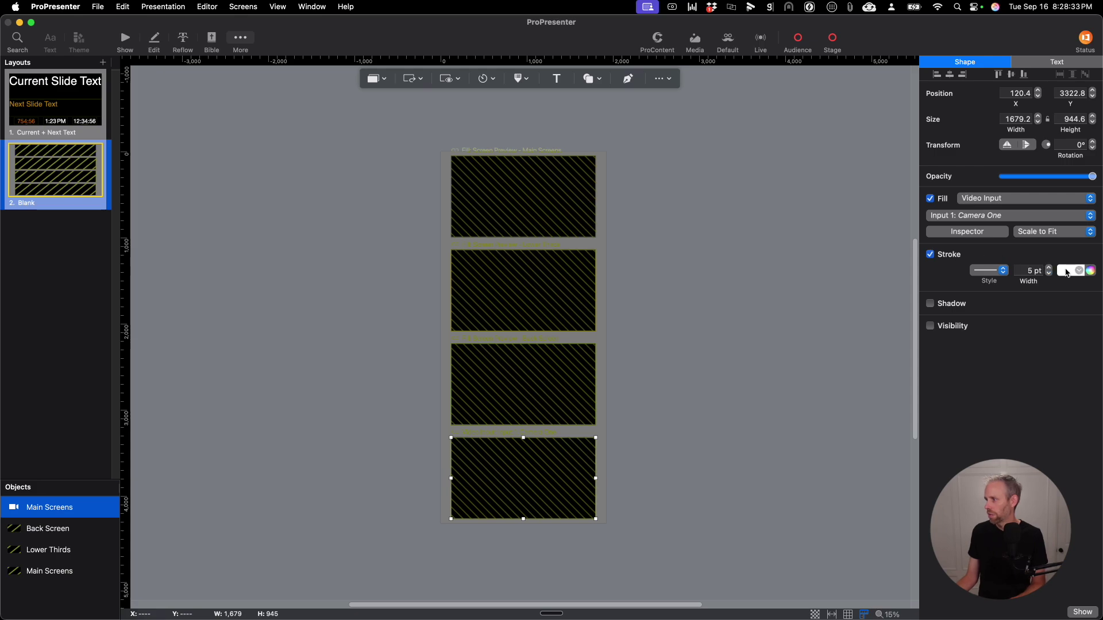
{"action": "left_click", "coordinate": [1070, 270]}
{"action": "left_click", "coordinate": [1057, 308]}
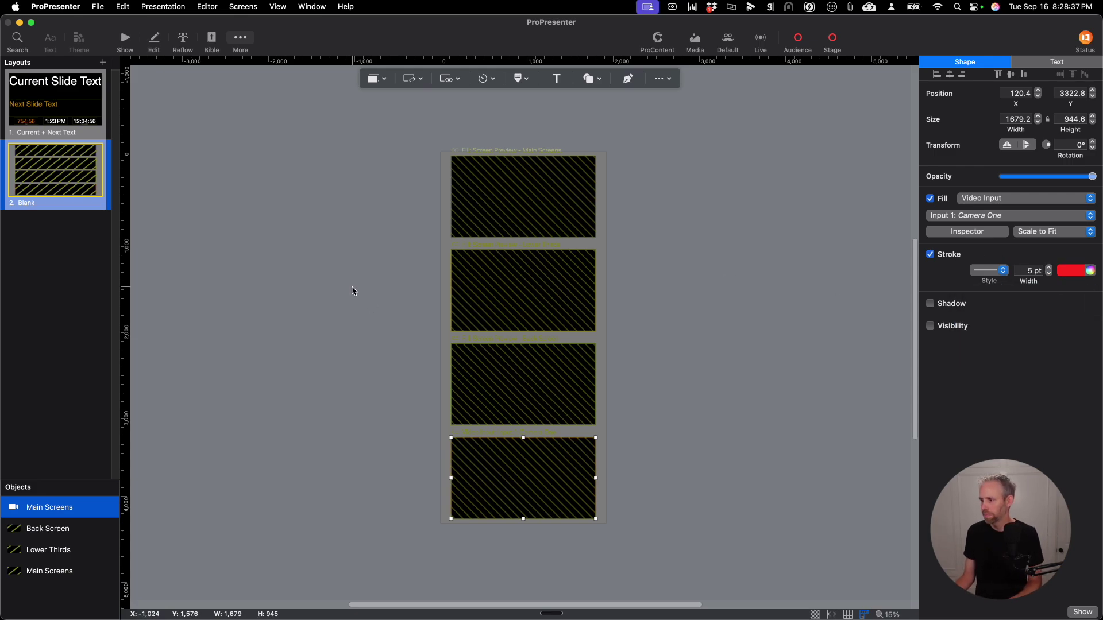
{"action": "left_click", "coordinate": [385, 211]}
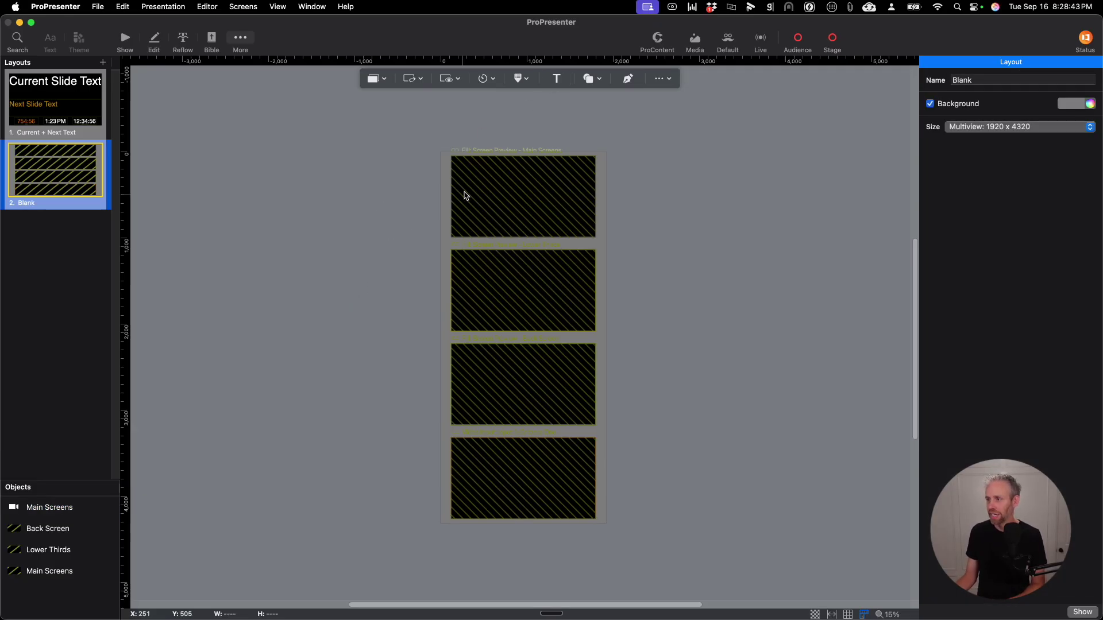
- Add a Main Screens text label and fit it inside the bottom screen region
{"action": "left_click", "coordinate": [556, 80]}
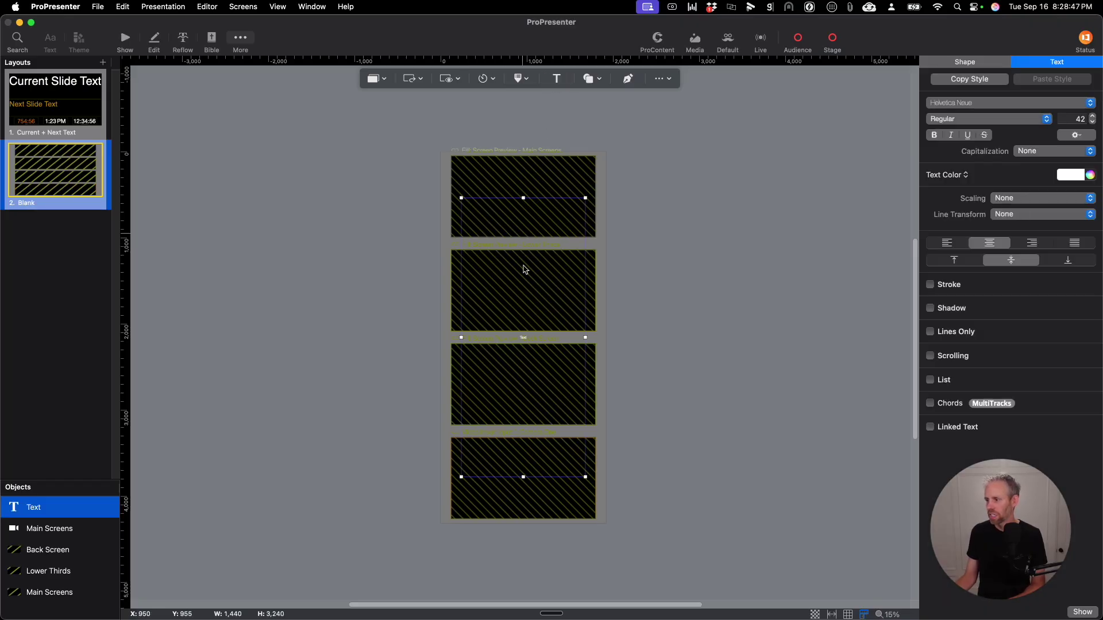
{"action": "double_click", "coordinate": [522, 338]}
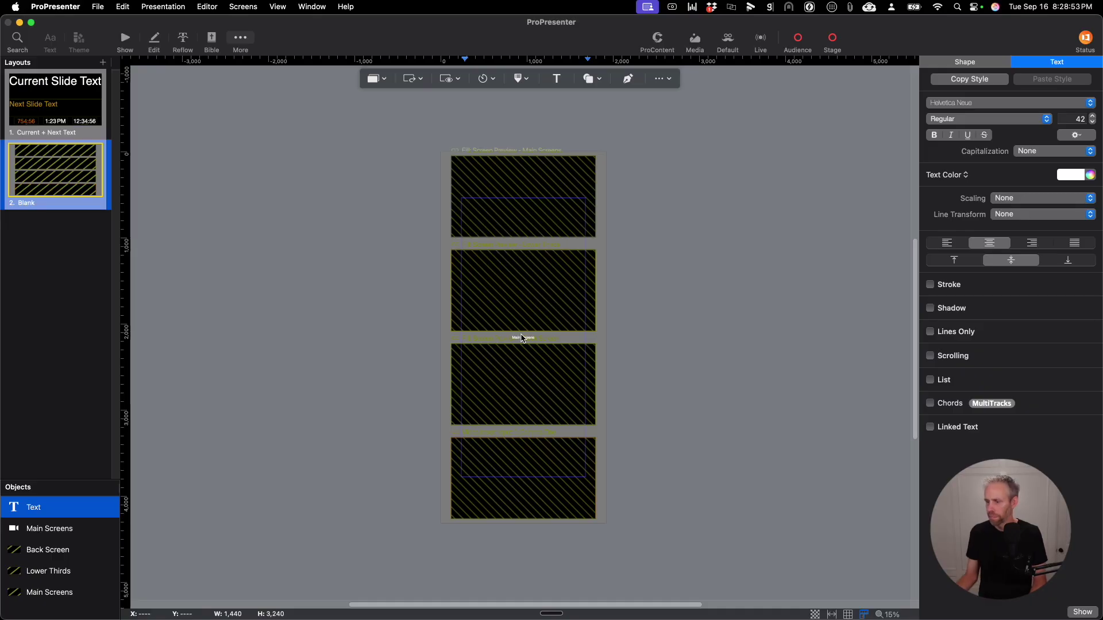
{"action": "key", "text": "Escape"}
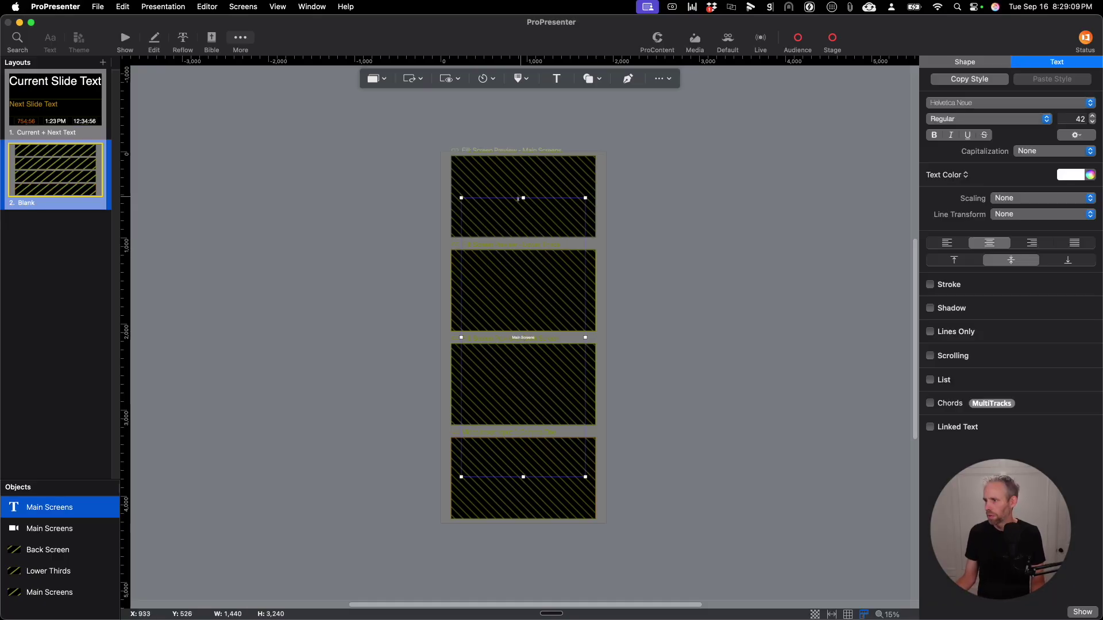
{"action": "left_click_drag", "start_coordinate": [522, 199], "coordinate": [540, 457]}
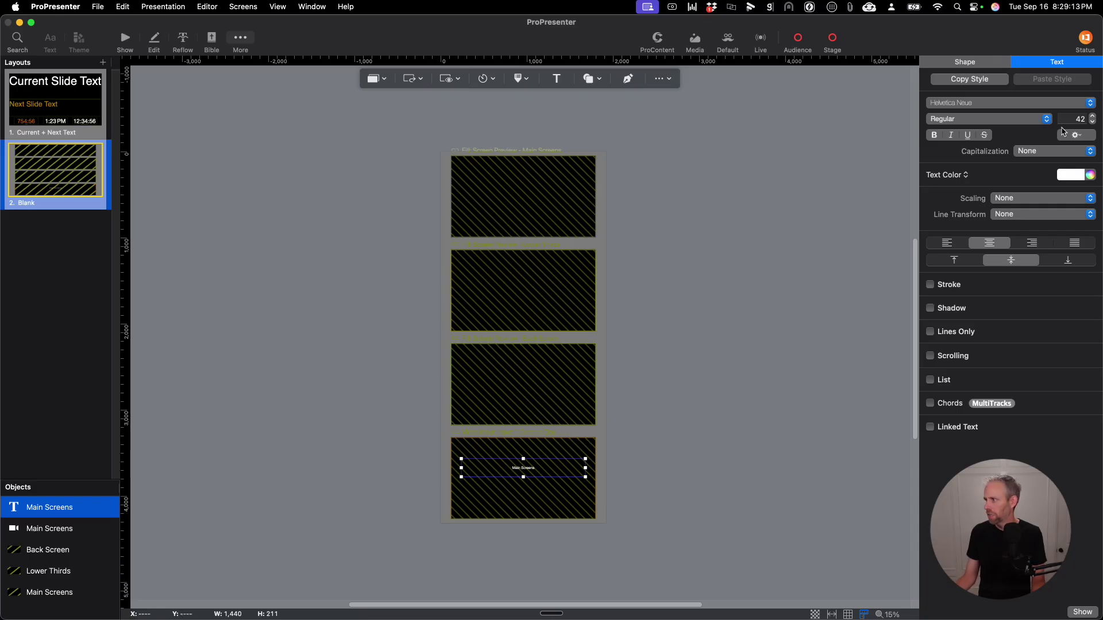
- Format the label as Helvetica Bold, 103 pt, All Caps
{"action": "double_click", "coordinate": [1092, 117]}
{"action": "left_click_drag", "start_coordinate": [1092, 116], "coordinate": [1092, 117]}
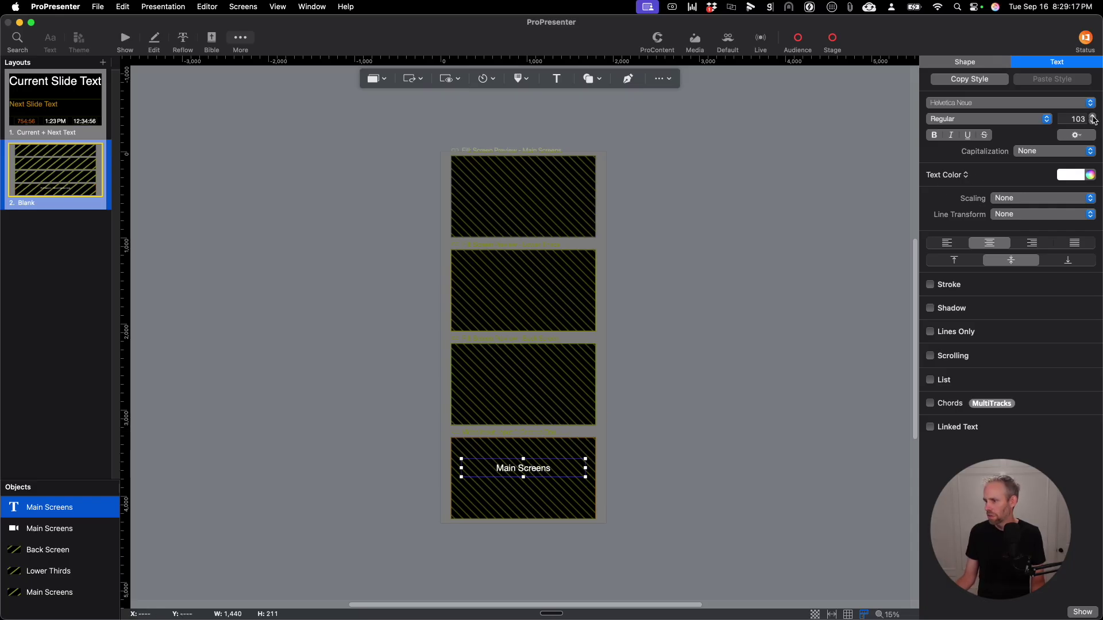
{"action": "left_click", "coordinate": [1026, 151]}
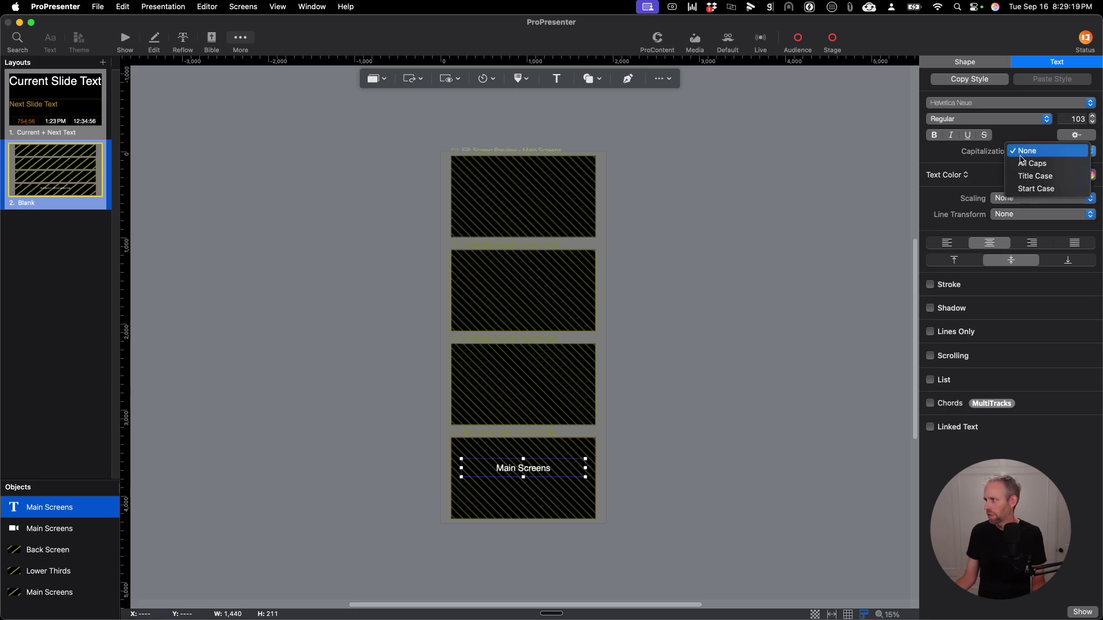
{"action": "left_click", "coordinate": [1024, 164]}
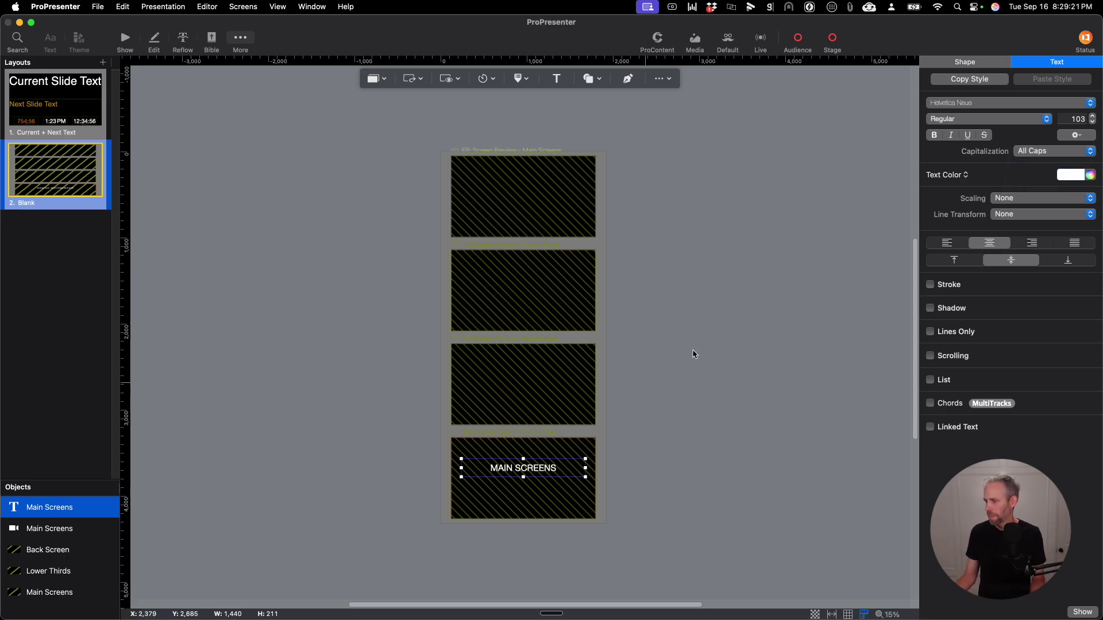
{"action": "left_click", "coordinate": [951, 102]}
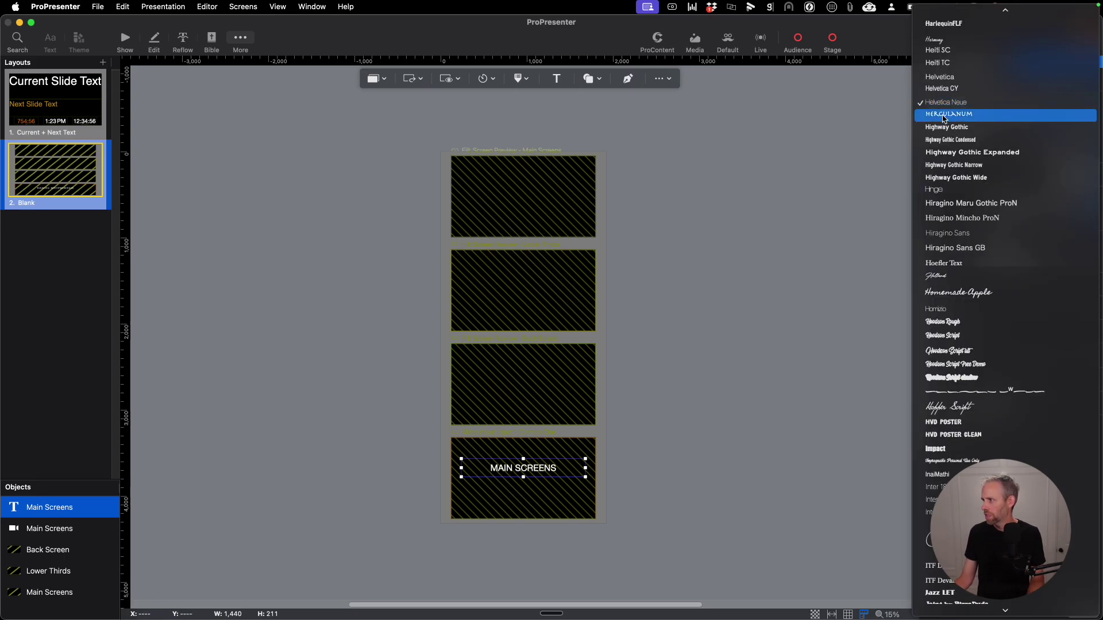
{"action": "left_click", "coordinate": [942, 77]}
{"action": "left_click", "coordinate": [943, 118]}
{"action": "left_click", "coordinate": [942, 169]}
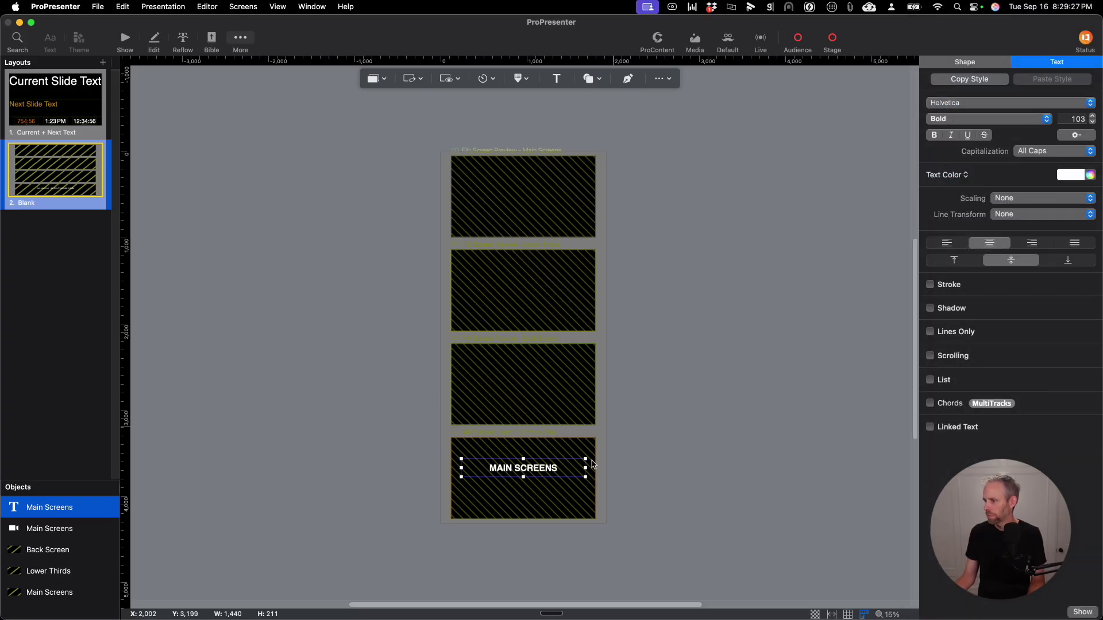
- Move the MAIN SCREENS text box up into the top screen region and select it
{"action": "left_click_drag", "start_coordinate": [552, 475], "coordinate": [543, 207]}
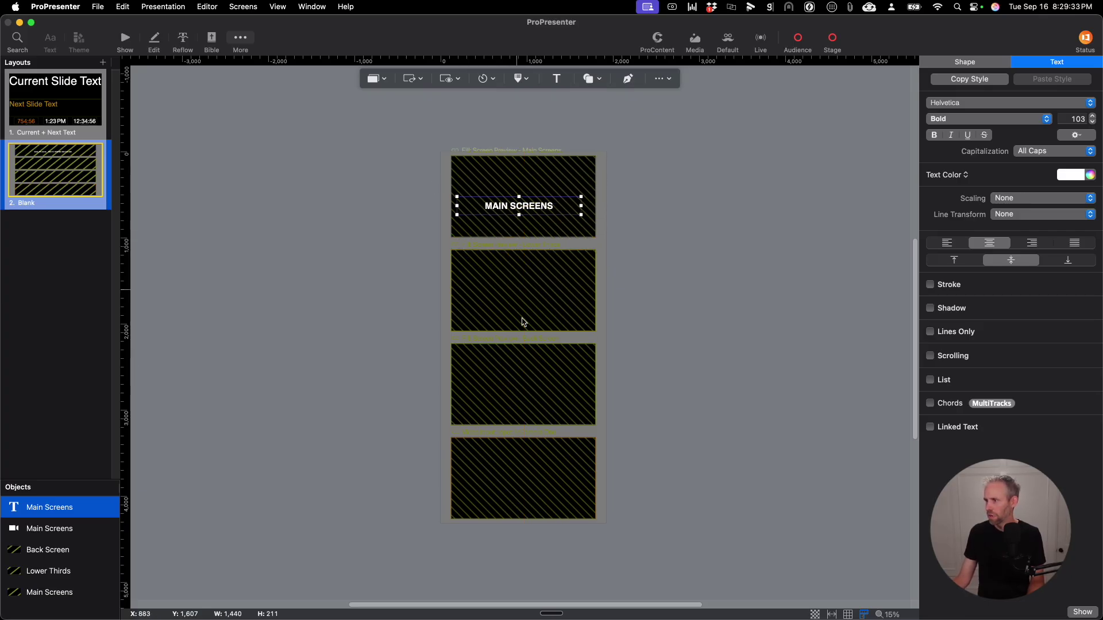
{"action": "left_click_drag", "start_coordinate": [599, 499], "coordinate": [576, 208]}
{"action": "left_click", "coordinate": [448, 206]}
{"action": "left_click", "coordinate": [522, 210]}
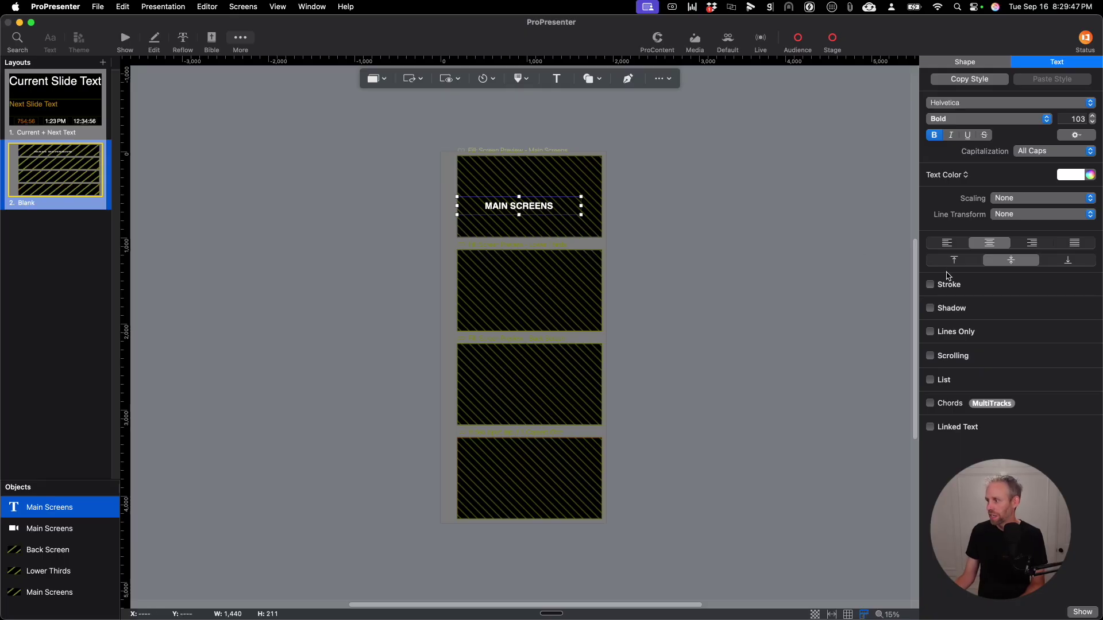
- Rotate the label 90°, place it at the top region's left edge, and duplicate it downward
{"action": "left_click", "coordinate": [977, 64]}
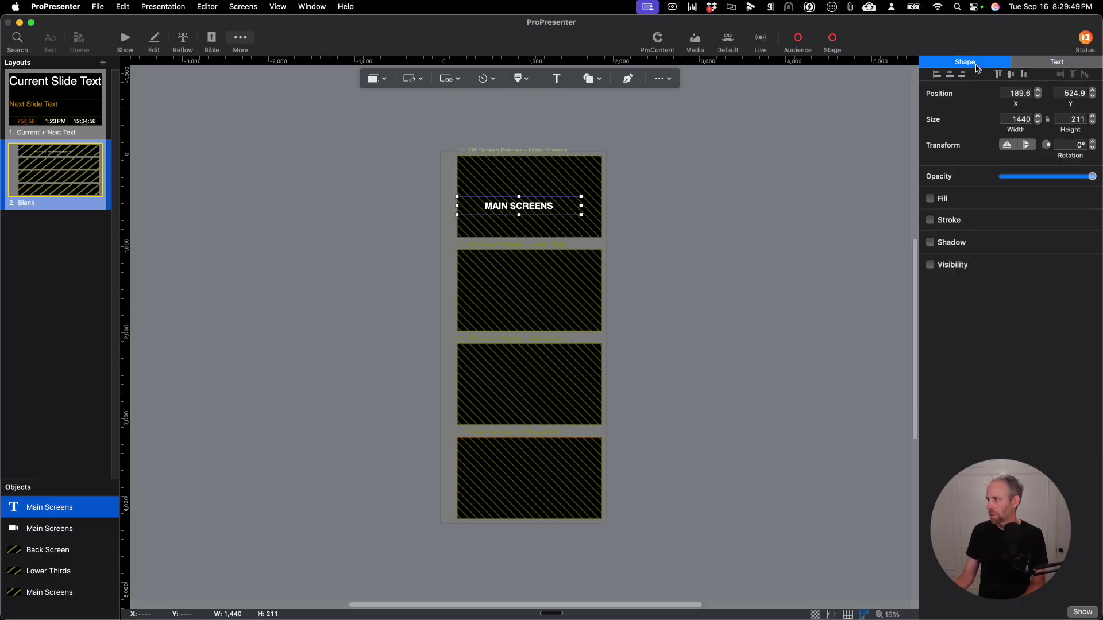
{"action": "left_click", "coordinate": [1070, 145]}
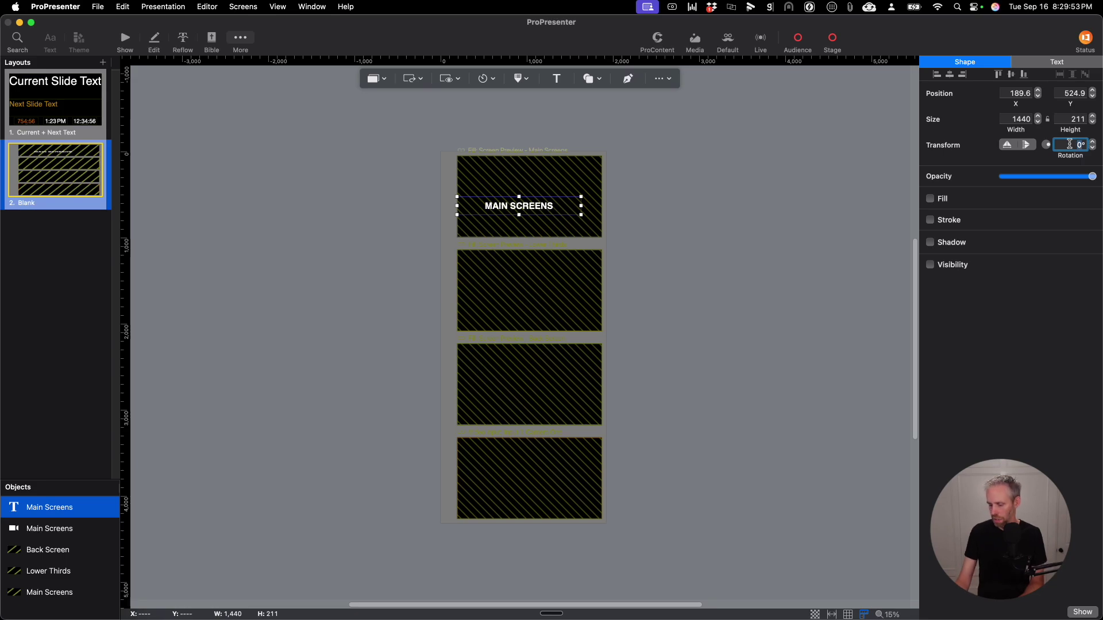
{"action": "type", "text": "90"}
{"action": "key", "text": "Return"}
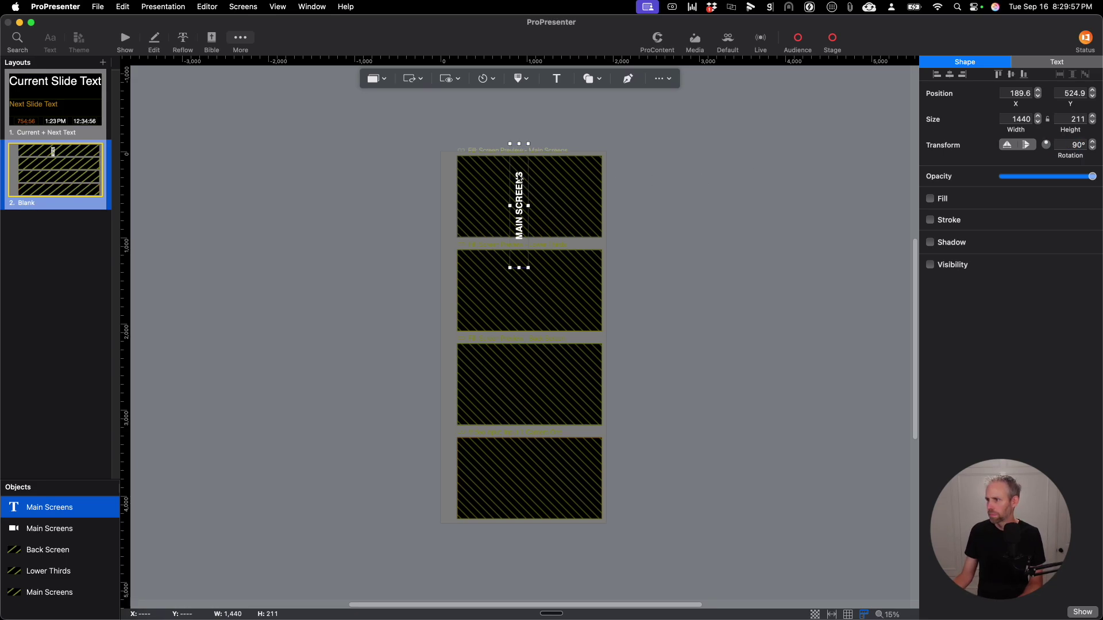
{"action": "left_click_drag", "start_coordinate": [520, 147], "coordinate": [454, 187]}
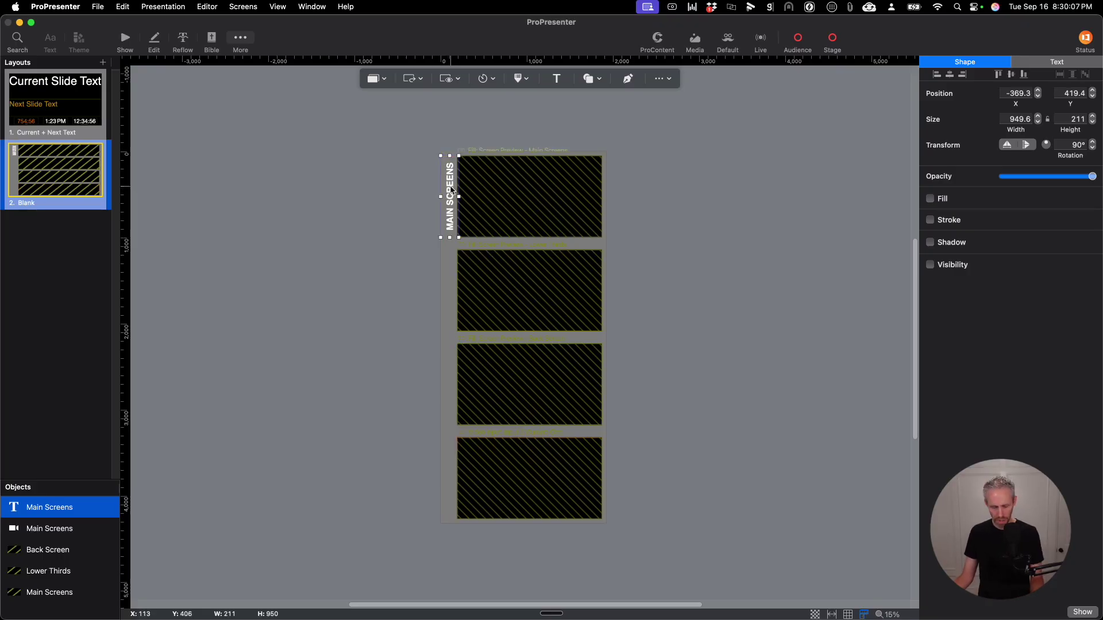
{"action": "left_click_drag", "start_coordinate": [450, 189], "coordinate": [449, 468]}
- Retype the bottom label copy as CAMERA
{"action": "double_click", "coordinate": [449, 466]}
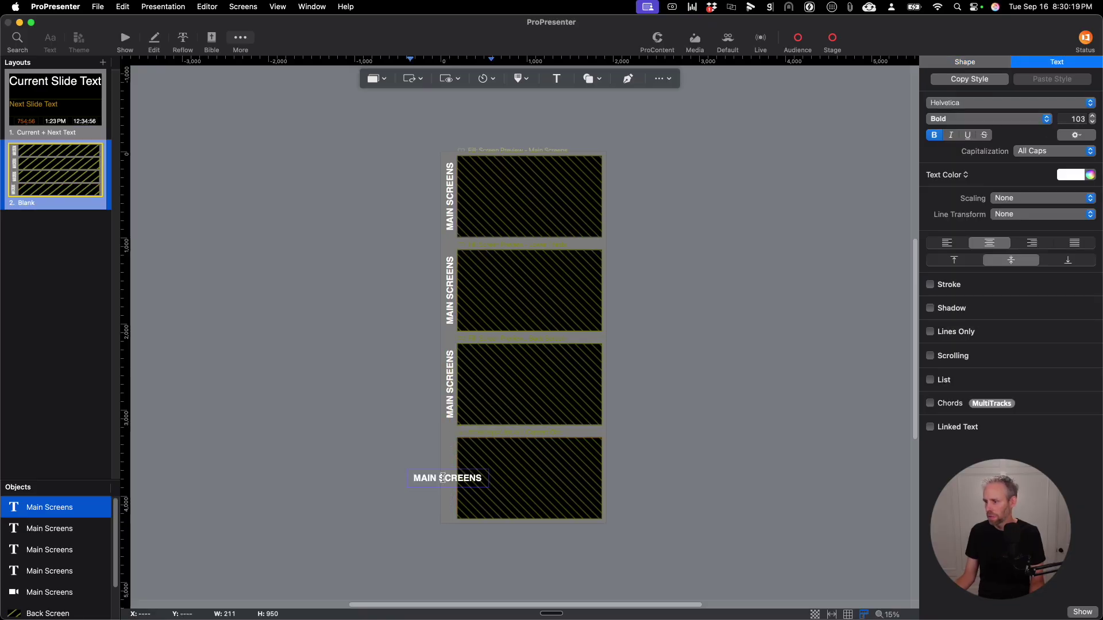
{"action": "key", "text": "super+a"}
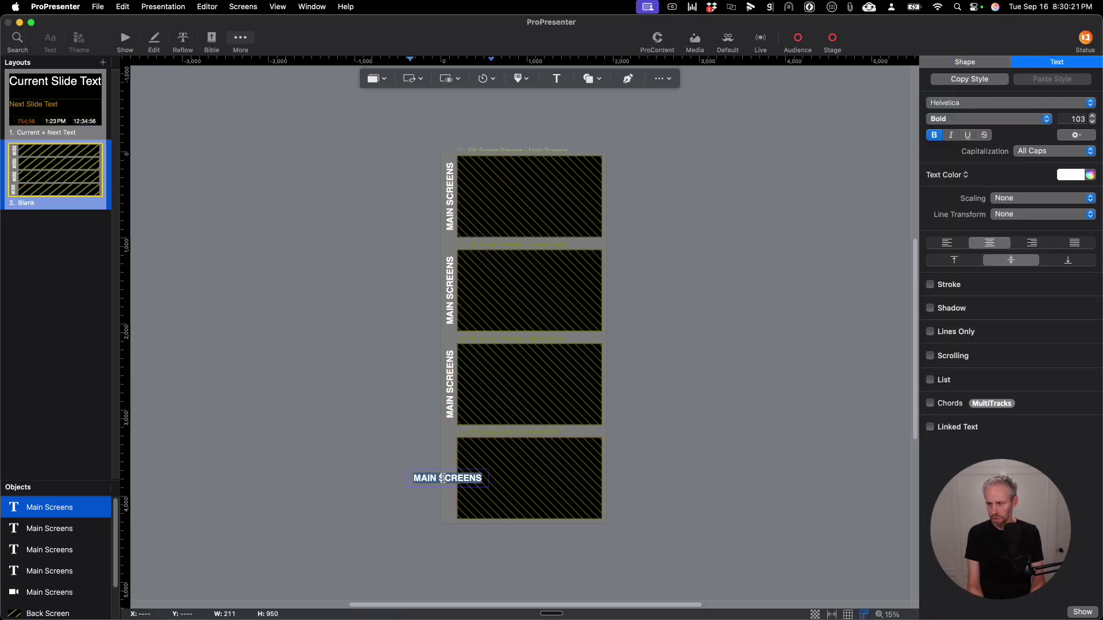
{"action": "type", "text": "CAmera"}
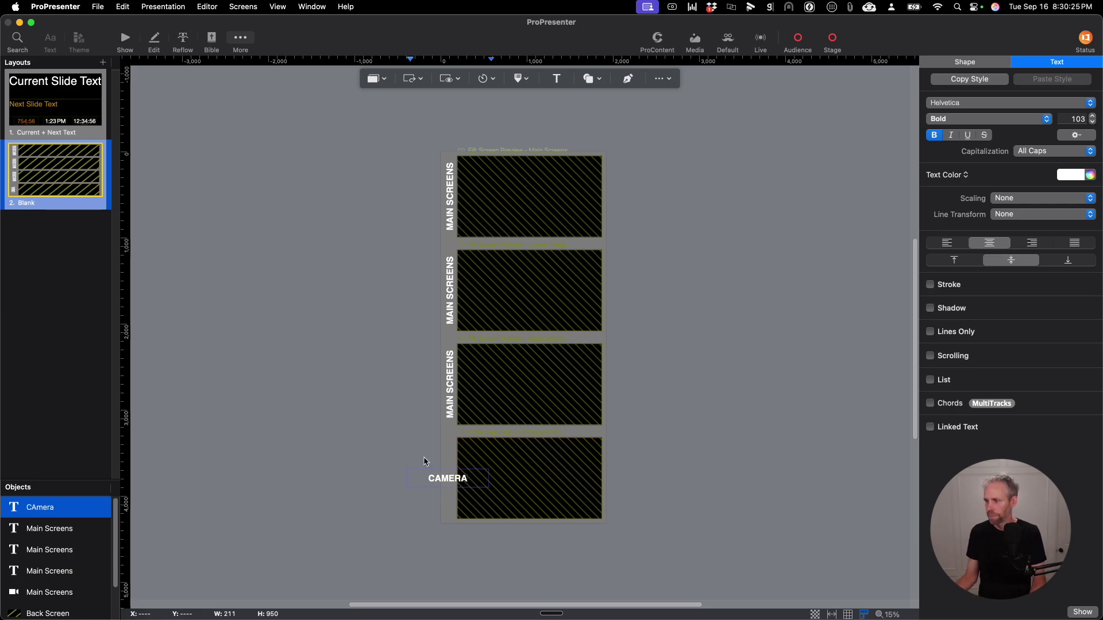
{"action": "left_click", "coordinate": [405, 413]}
- Change the third label from MAIN SCREENS to BACK SCREEN
{"action": "left_click", "coordinate": [449, 386]}
{"action": "double_click", "coordinate": [449, 386]}
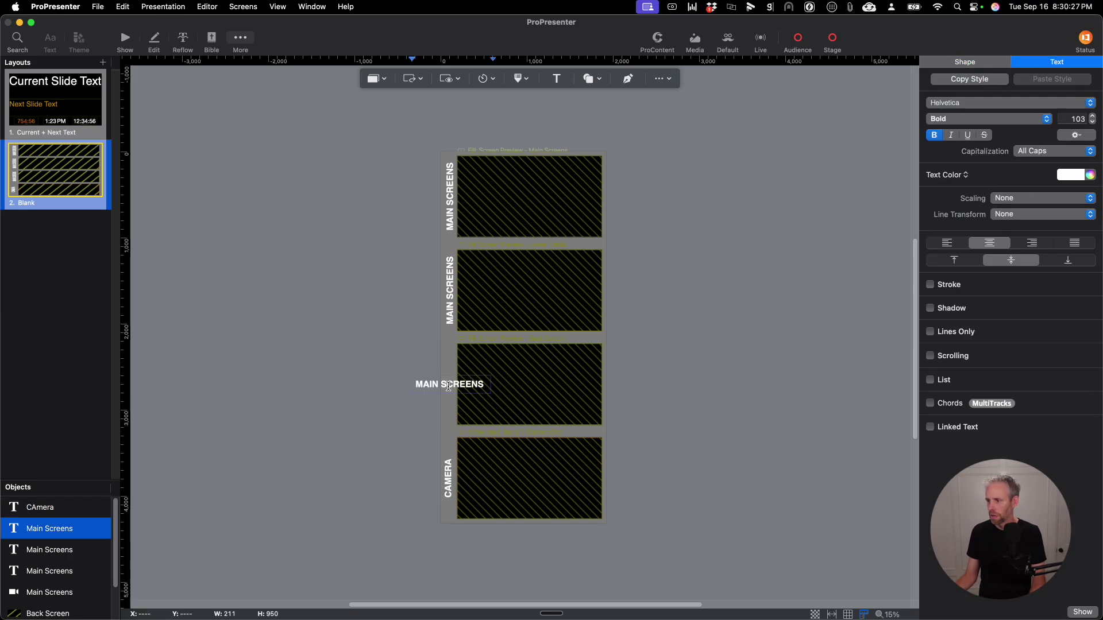
{"action": "left_click_drag", "start_coordinate": [439, 384], "coordinate": [414, 384]}
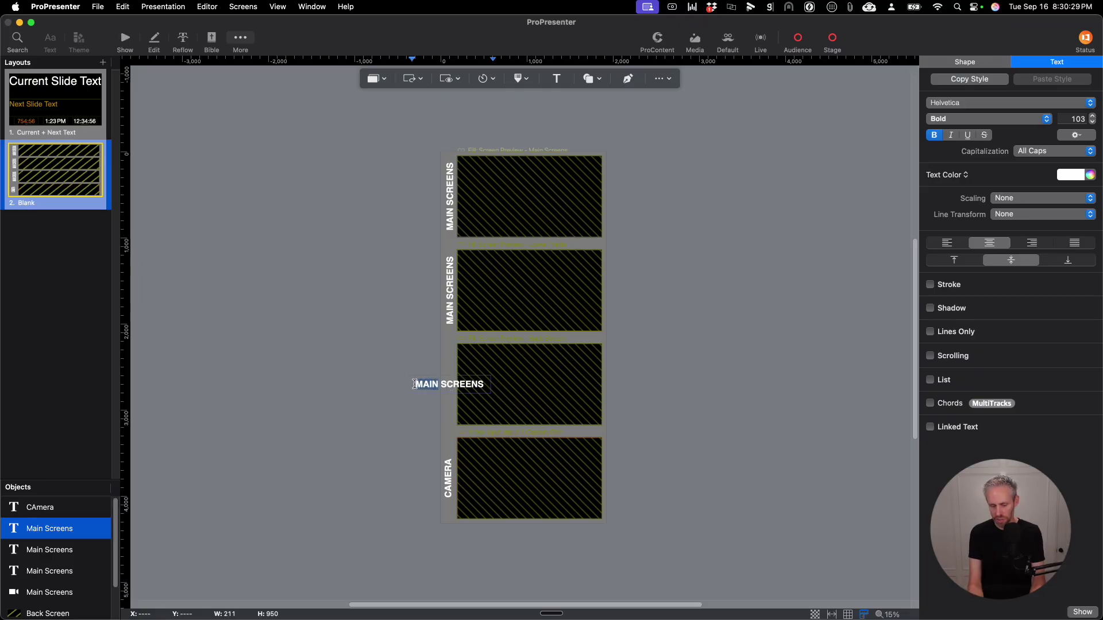
{"action": "type", "text": "BACK"}
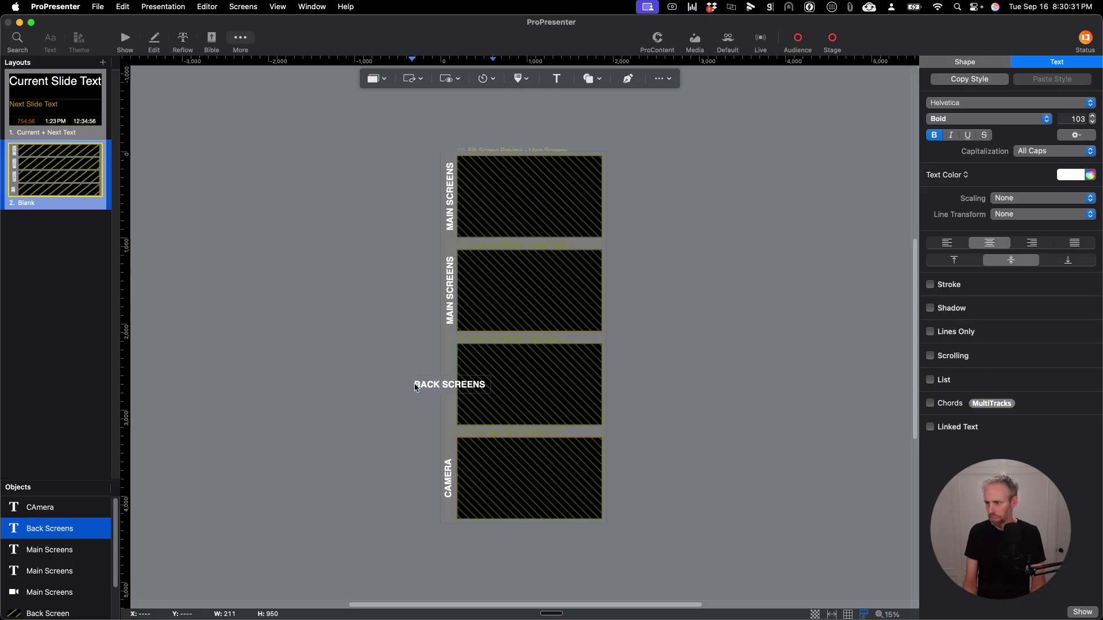
{"action": "key", "text": "BackSpace"}
{"action": "left_click", "coordinate": [354, 326]}
- Retype the second label as LOWER THIRDS
{"action": "double_click", "coordinate": [450, 303]}
{"action": "triple_click", "coordinate": [449, 292]}
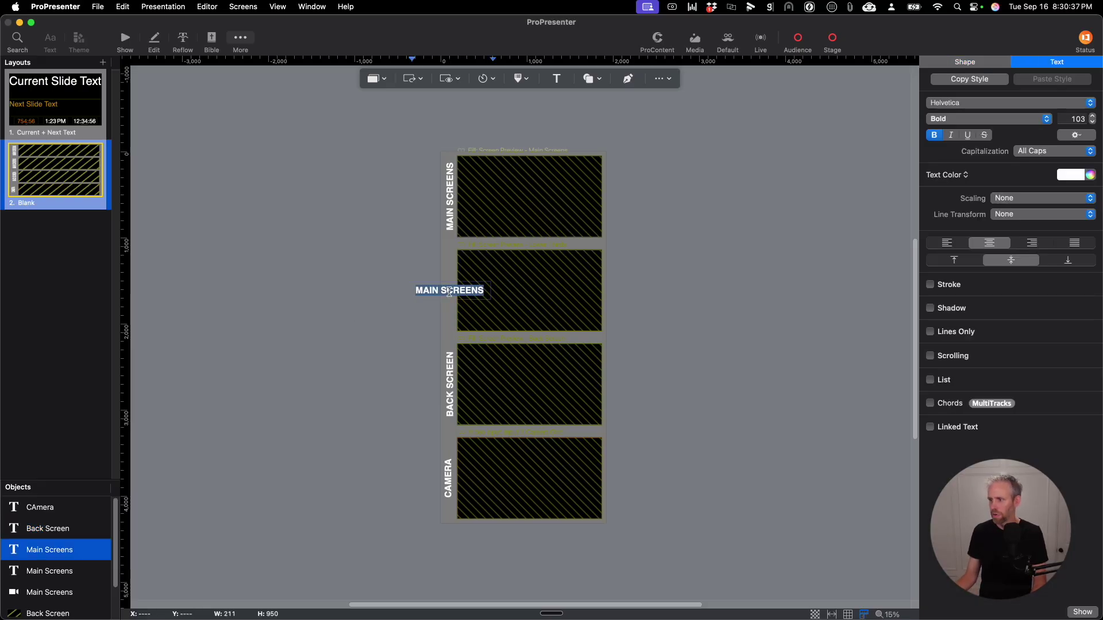
{"action": "type", "text": "LOWER"}
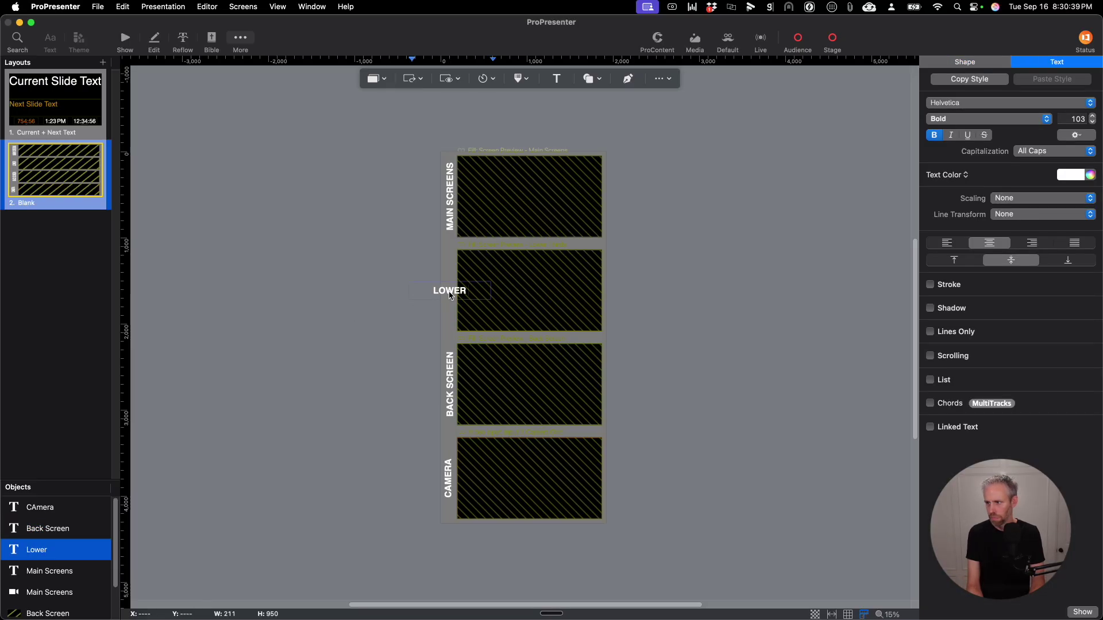
{"action": "type", "text": " THIRDS"}
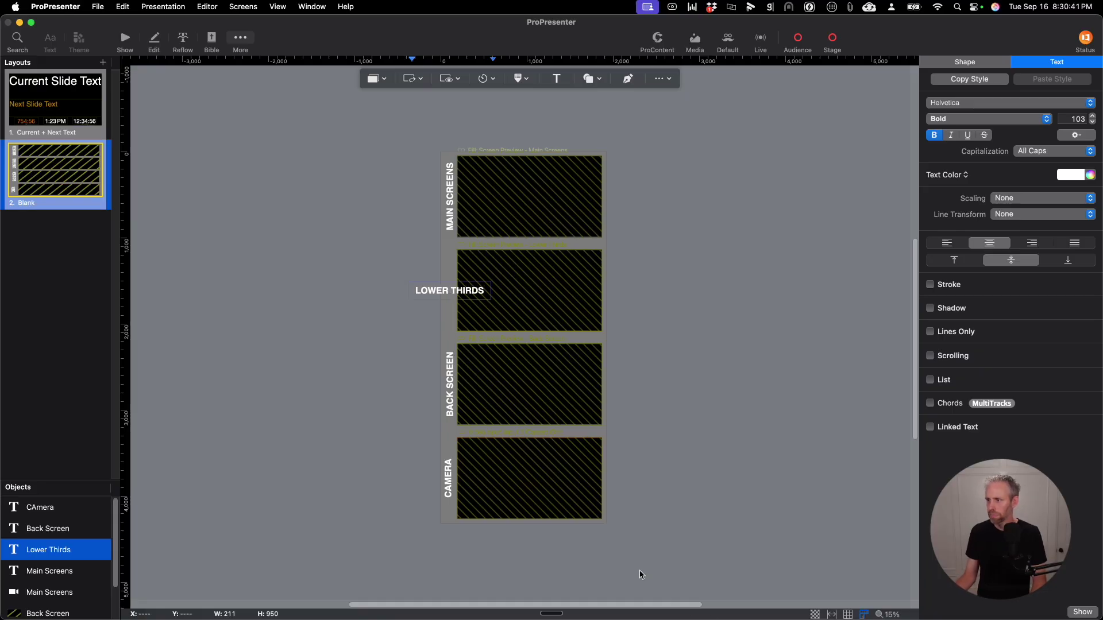
{"action": "left_click", "coordinate": [360, 246]}
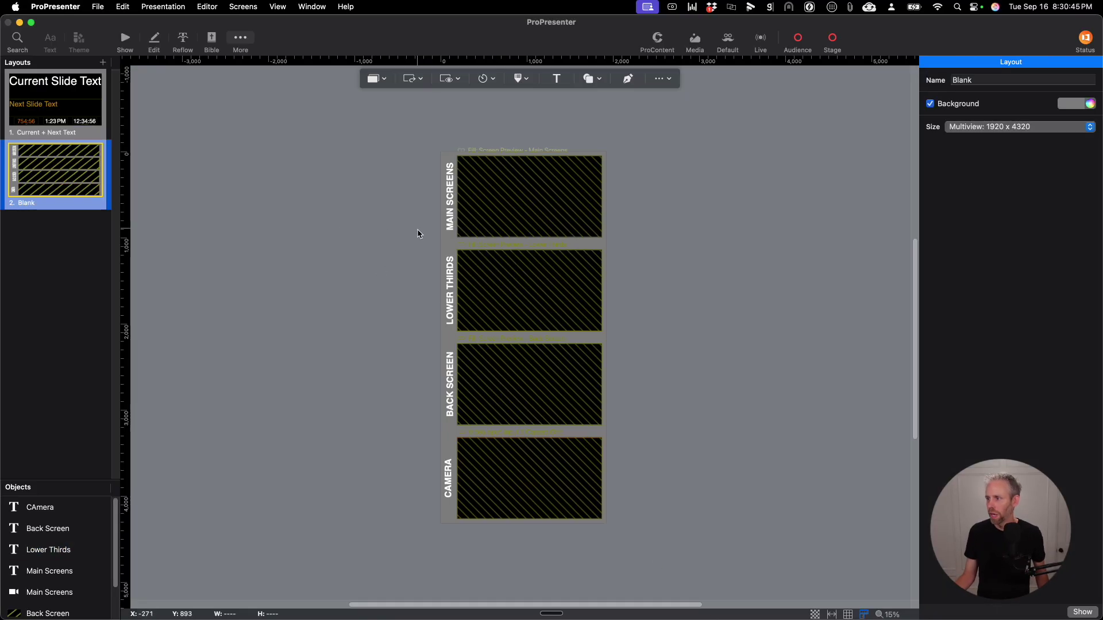
- In the show view, set the preview to the Multiview screen and make the preview area taller
{"action": "left_click", "coordinate": [125, 39]}
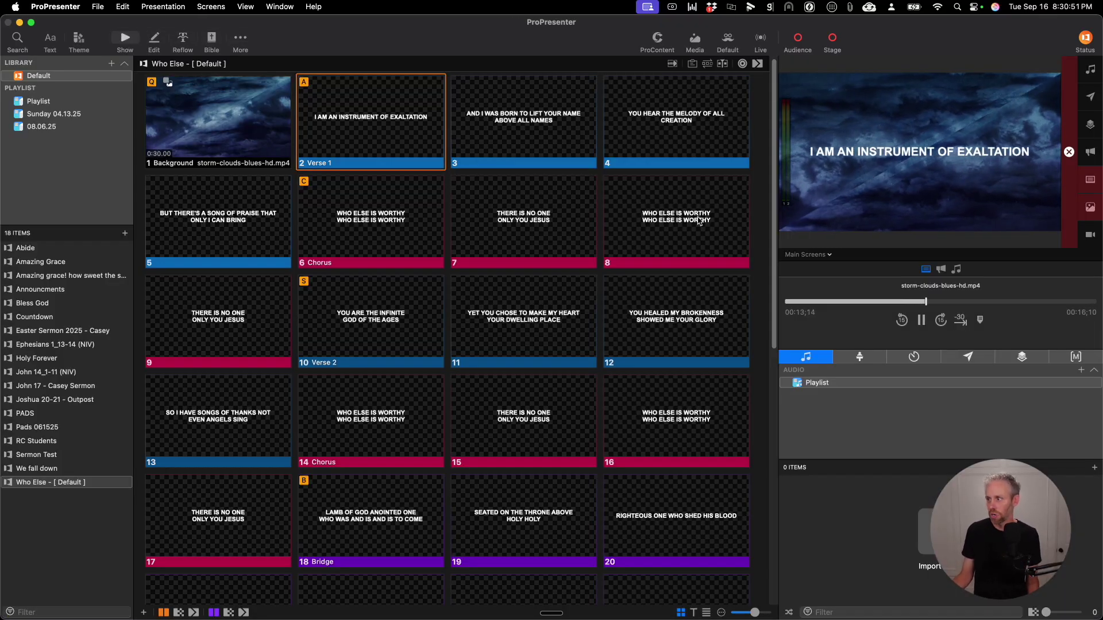
{"action": "left_click", "coordinate": [829, 255]}
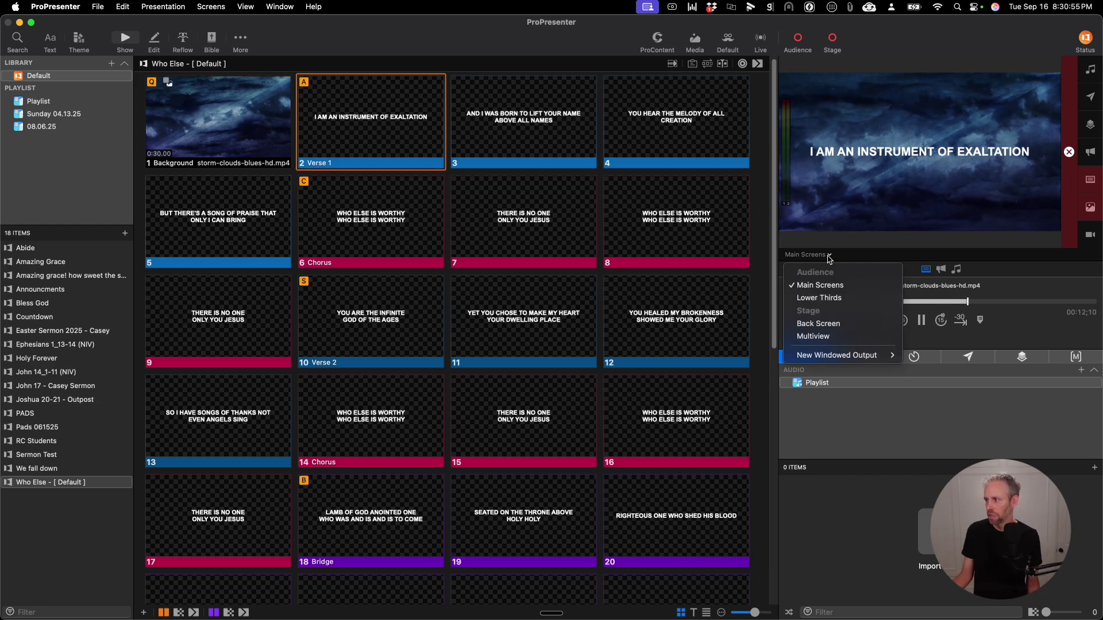
{"action": "left_click", "coordinate": [816, 339]}
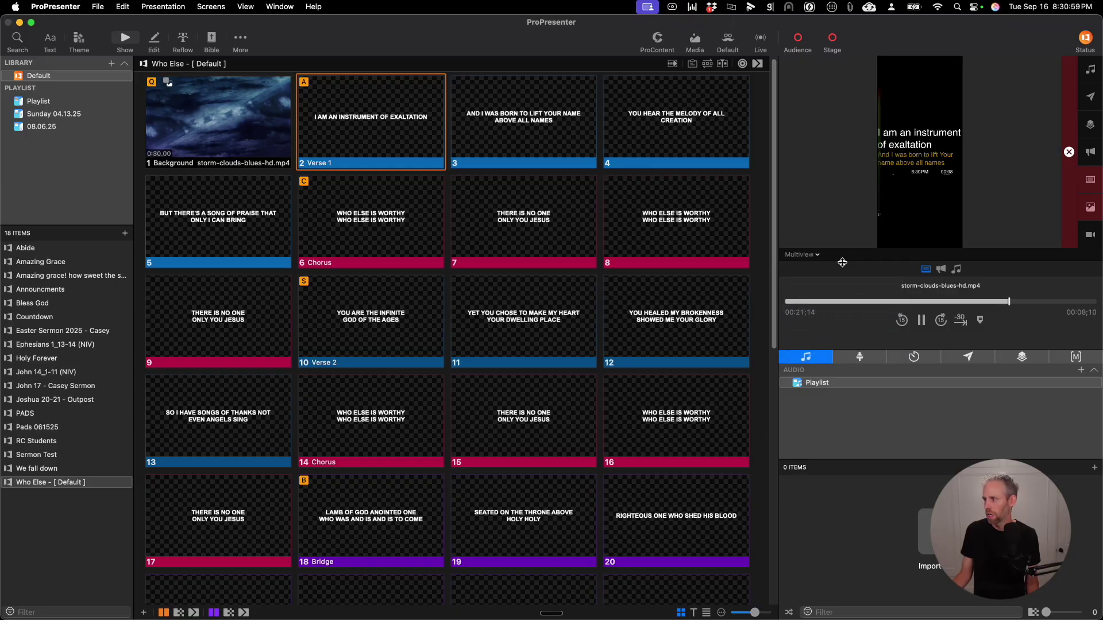
{"action": "left_click_drag", "start_coordinate": [843, 265], "coordinate": [850, 383]}
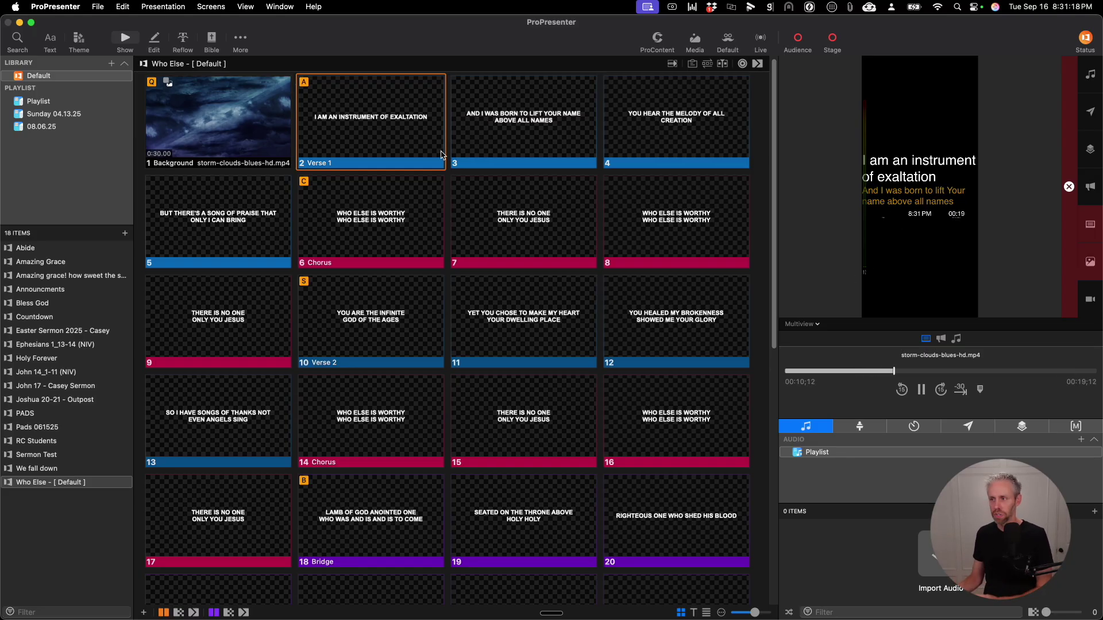
- Display the Multiview screen's stage layout list, showing Current + Next Text assigned
{"action": "left_click", "coordinate": [210, 9]}
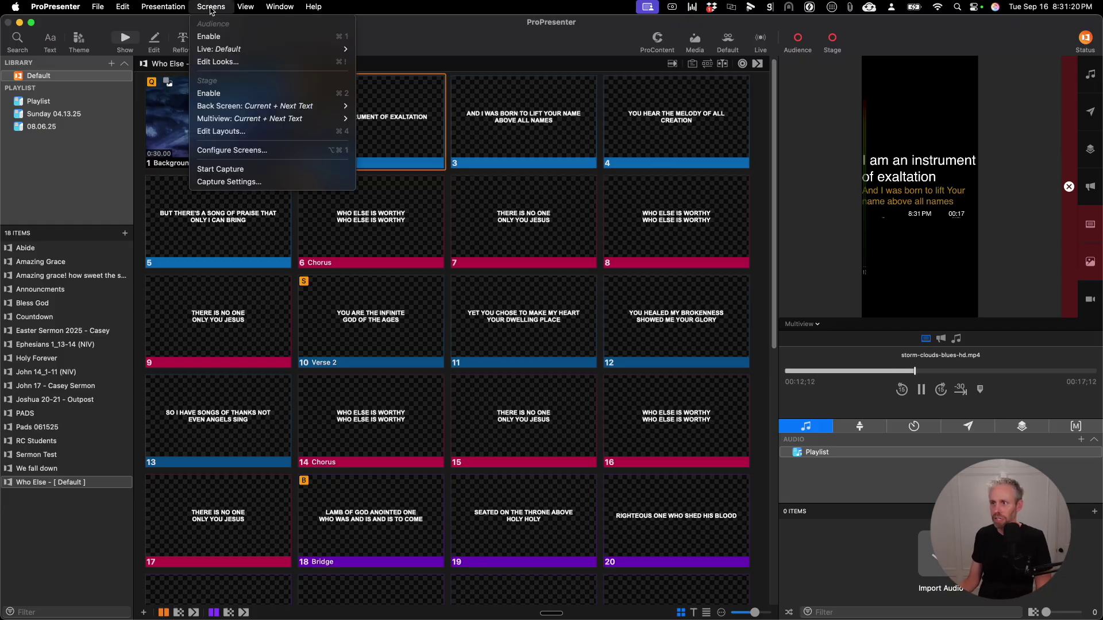
{"action": "mouse_move", "coordinate": [226, 123]}
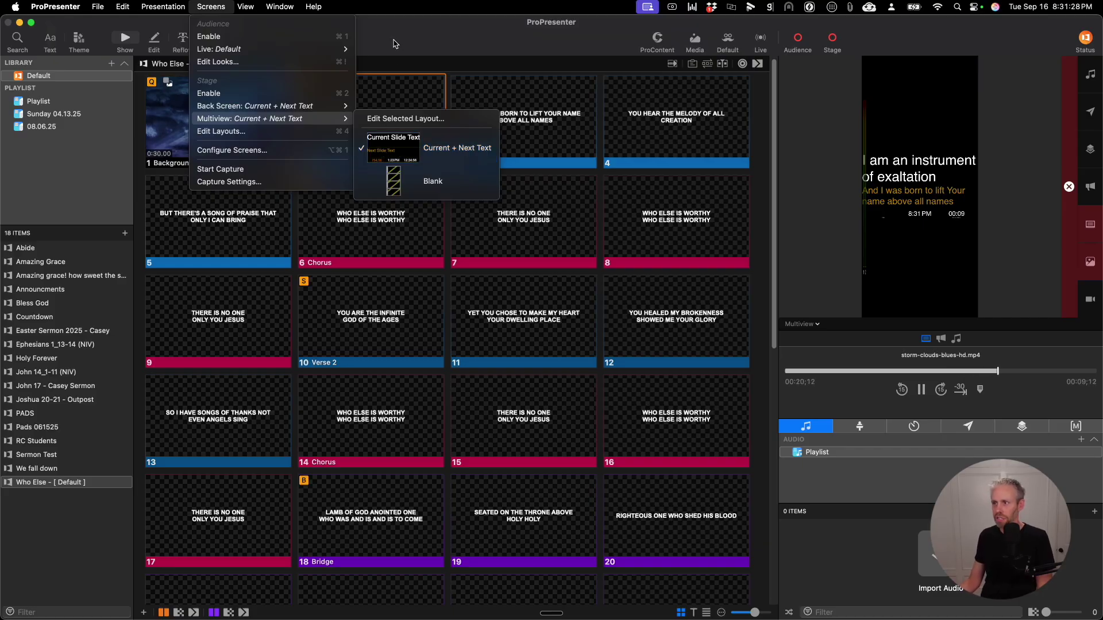
- Open the Stage Editor and select the Blank layout
{"action": "left_click", "coordinate": [382, 151]}
{"action": "left_click", "coordinate": [244, 40]}
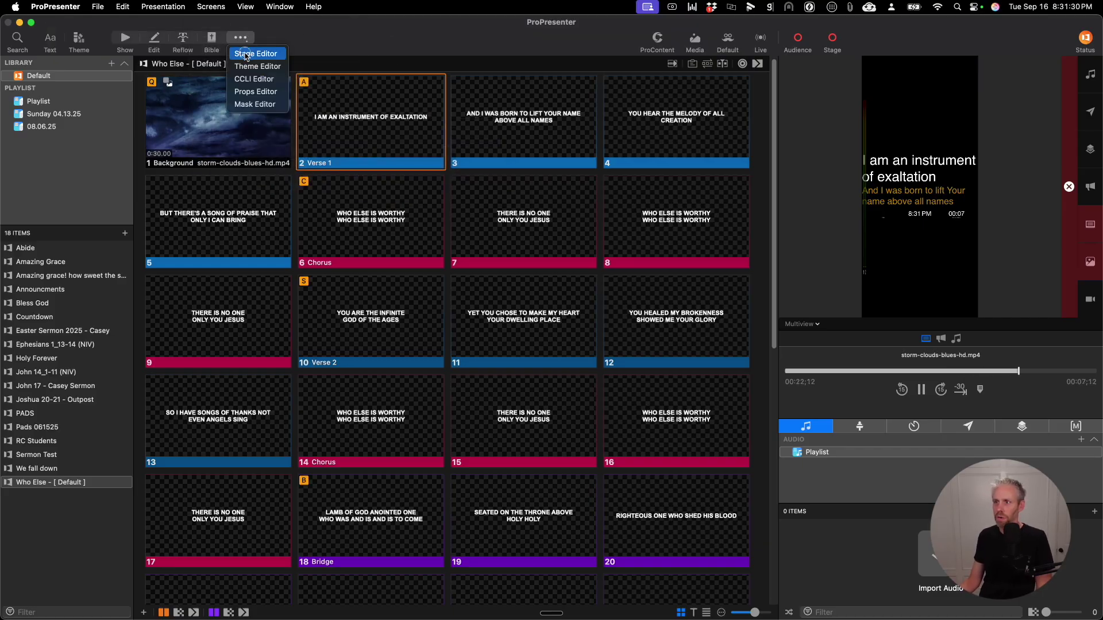
{"action": "left_click", "coordinate": [245, 54]}
{"action": "left_click", "coordinate": [56, 105]}
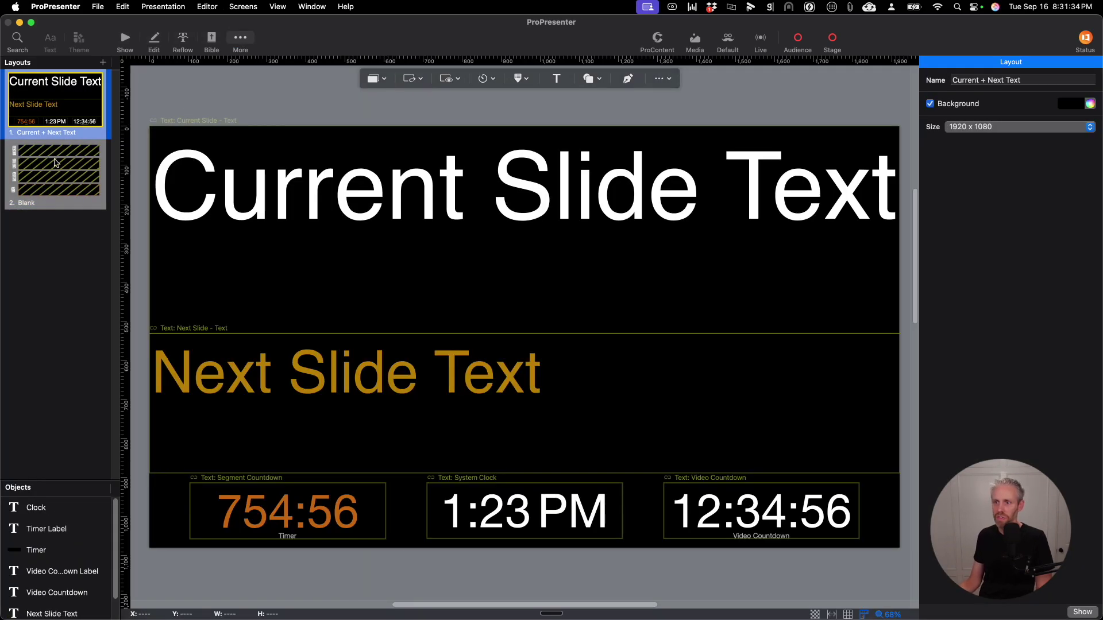
{"action": "left_click", "coordinate": [50, 179]}
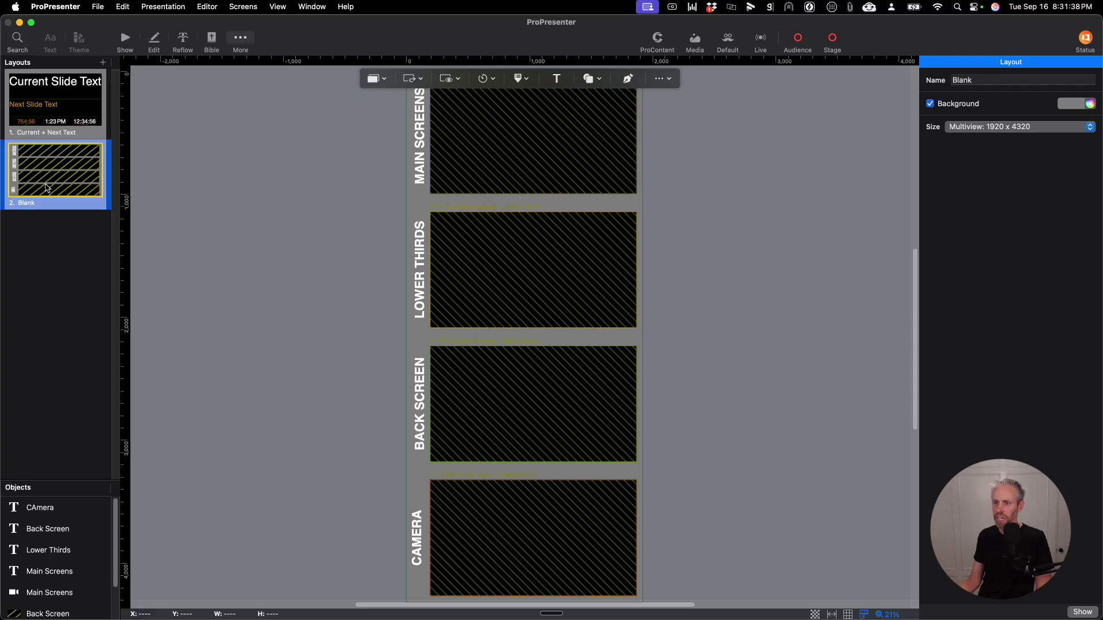
- Change the Blank layout's name to Multiview in the Layout inspector
{"action": "left_click", "coordinate": [980, 80]}
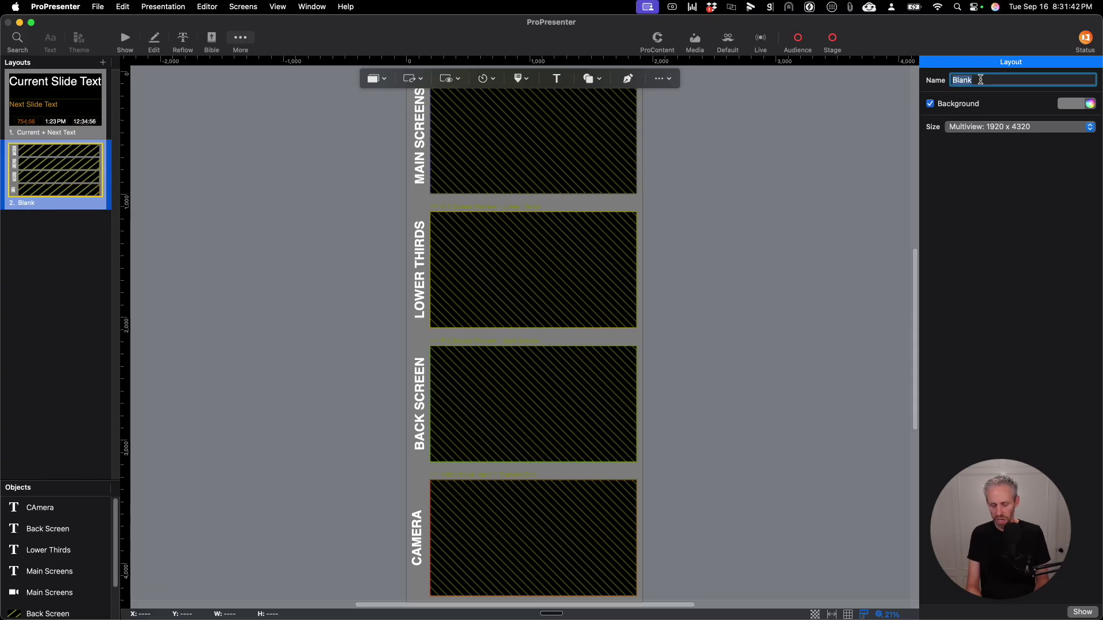
{"action": "type", "text": "Multiview"}
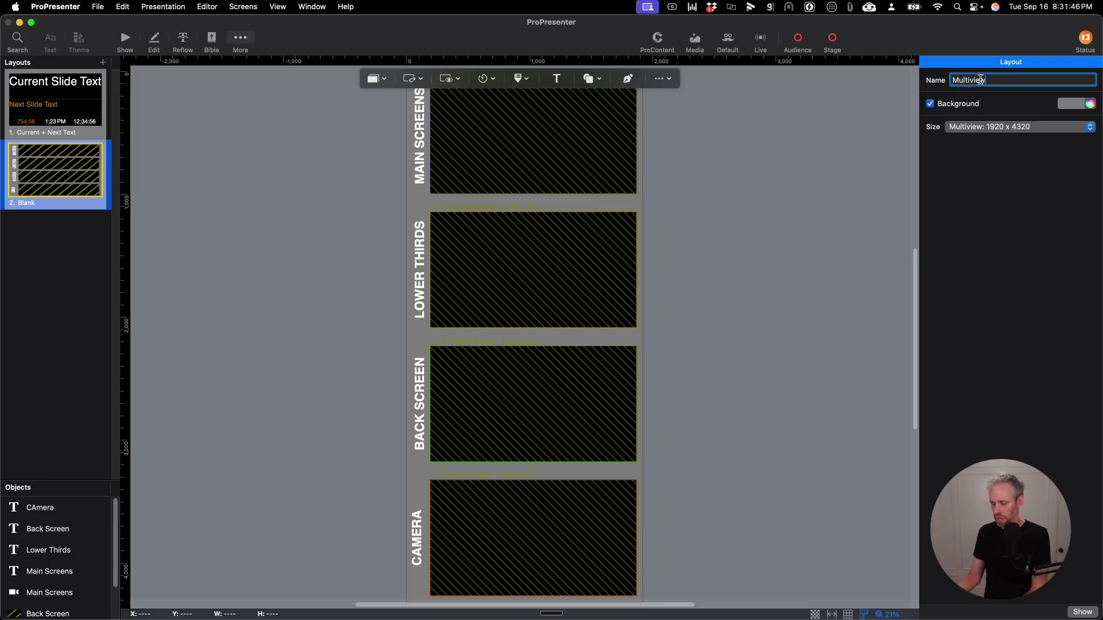
{"action": "key", "text": "Return"}
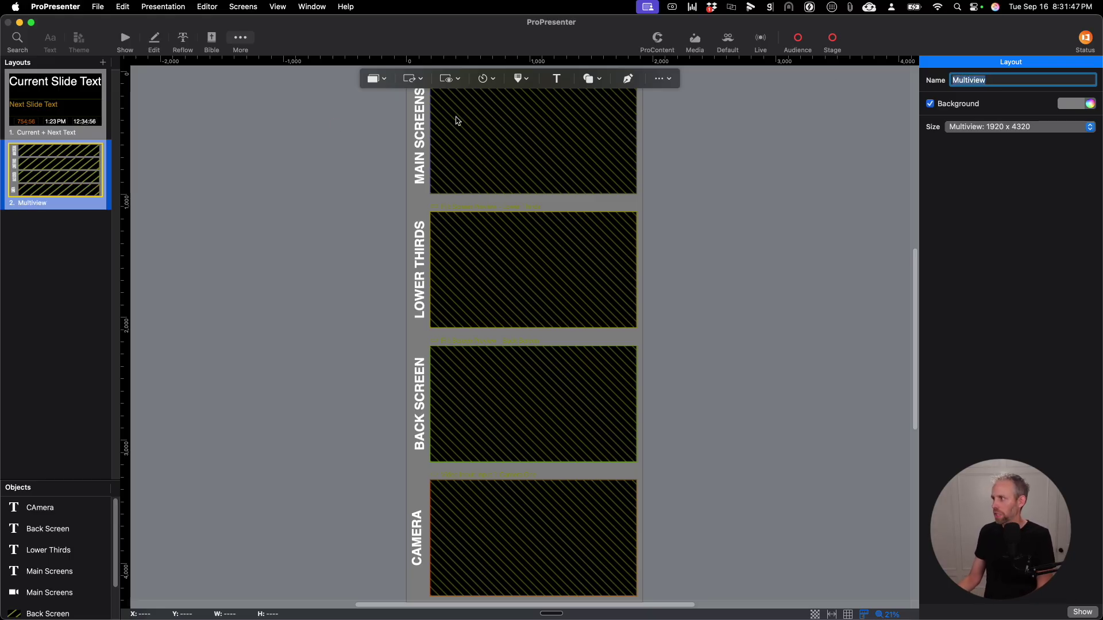
{"action": "right_click", "coordinate": [53, 179]}
{"action": "left_click", "coordinate": [69, 236]}
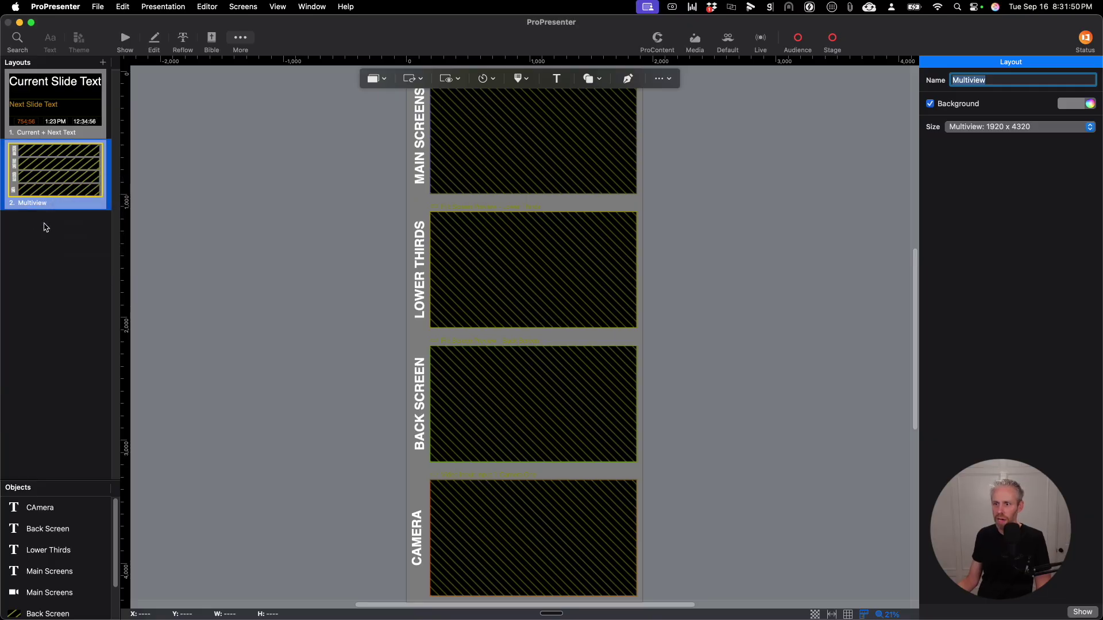
- Back in the show view, assign the Multiview stage layout to the Multiview screen
{"action": "left_click", "coordinate": [123, 40]}
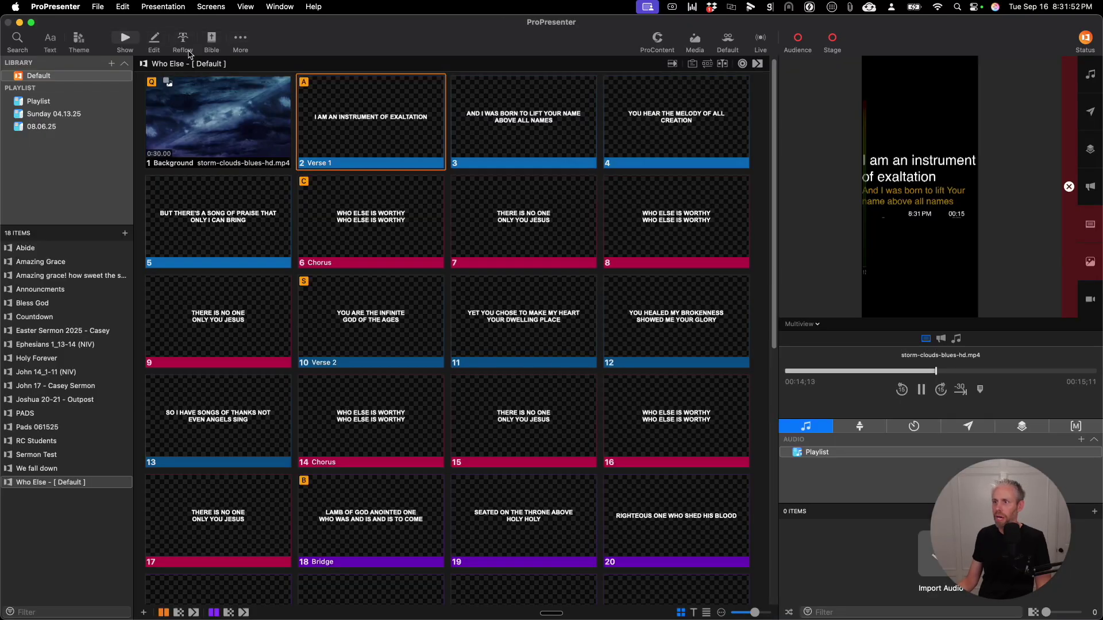
{"action": "left_click", "coordinate": [211, 6]}
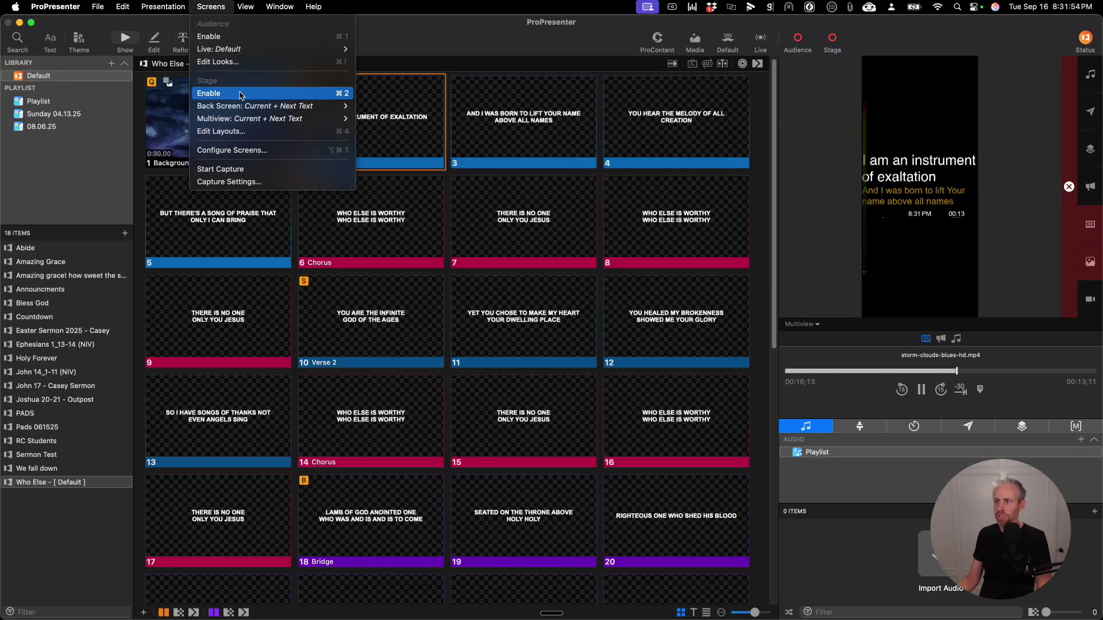
{"action": "mouse_move", "coordinate": [260, 119]}
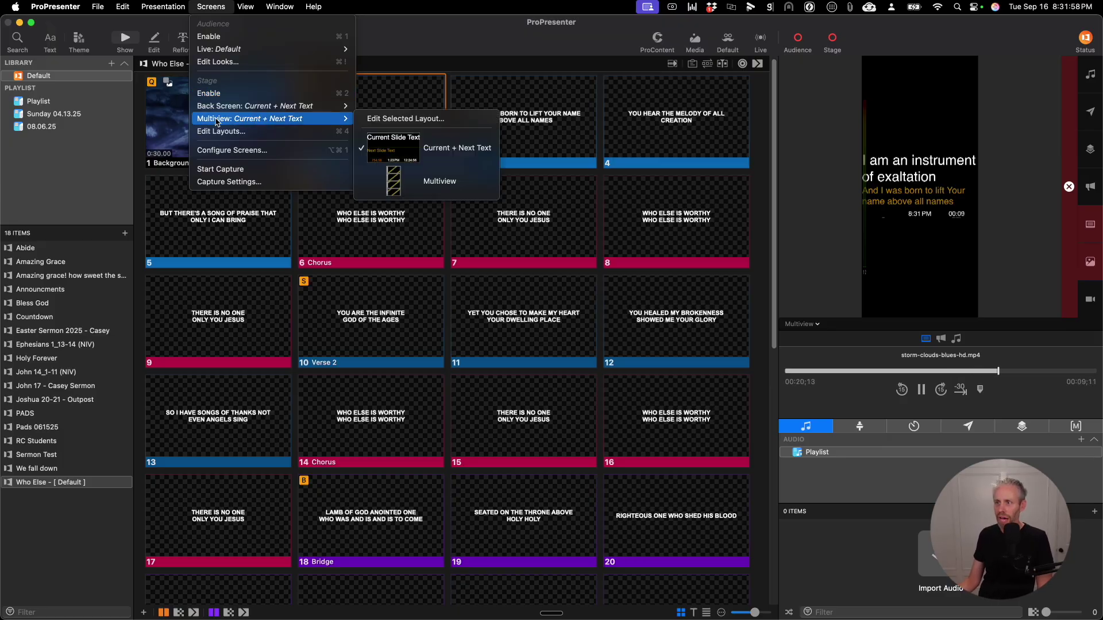
{"action": "left_click", "coordinate": [396, 185]}
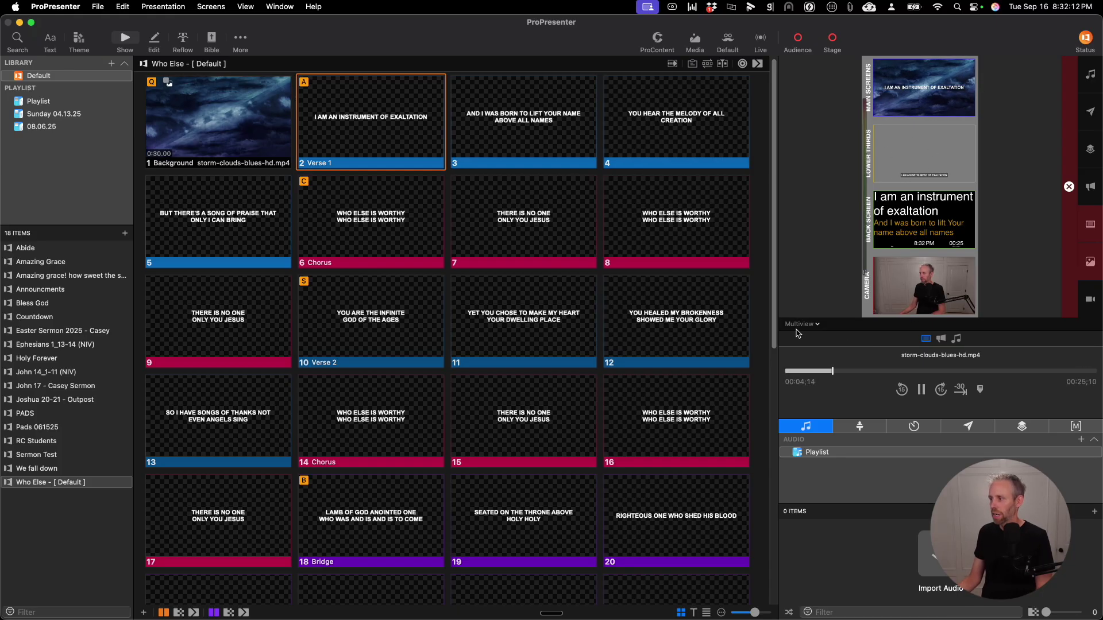
- Widen the slide grid, trigger the Background slide, and advance through the next slides
{"action": "left_click_drag", "start_coordinate": [777, 316], "coordinate": [897, 317]}
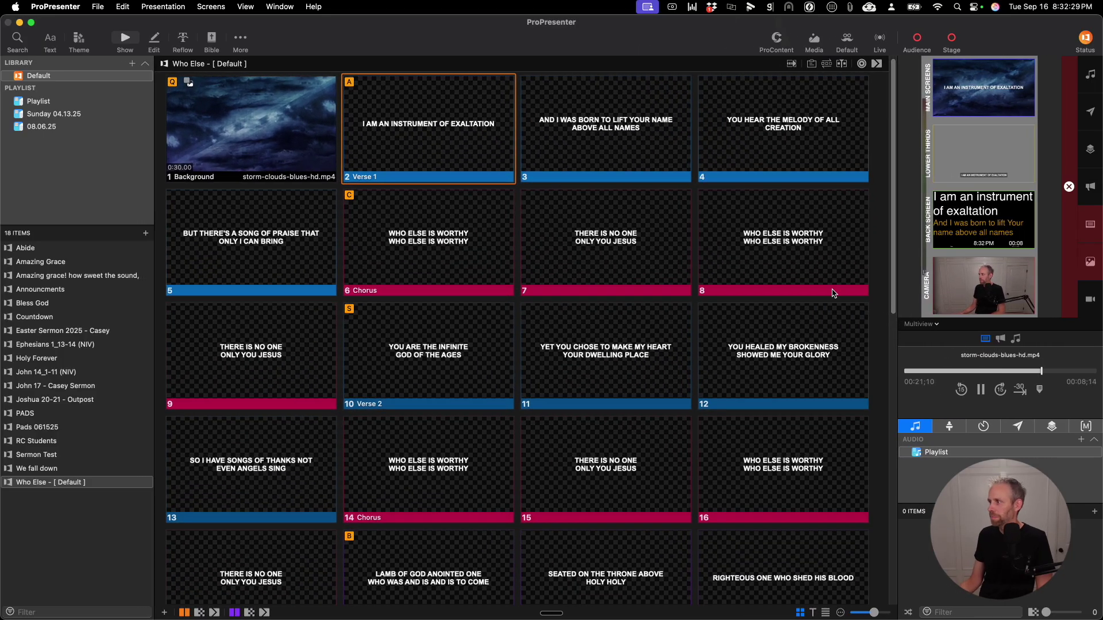
{"action": "left_click", "coordinate": [296, 138]}
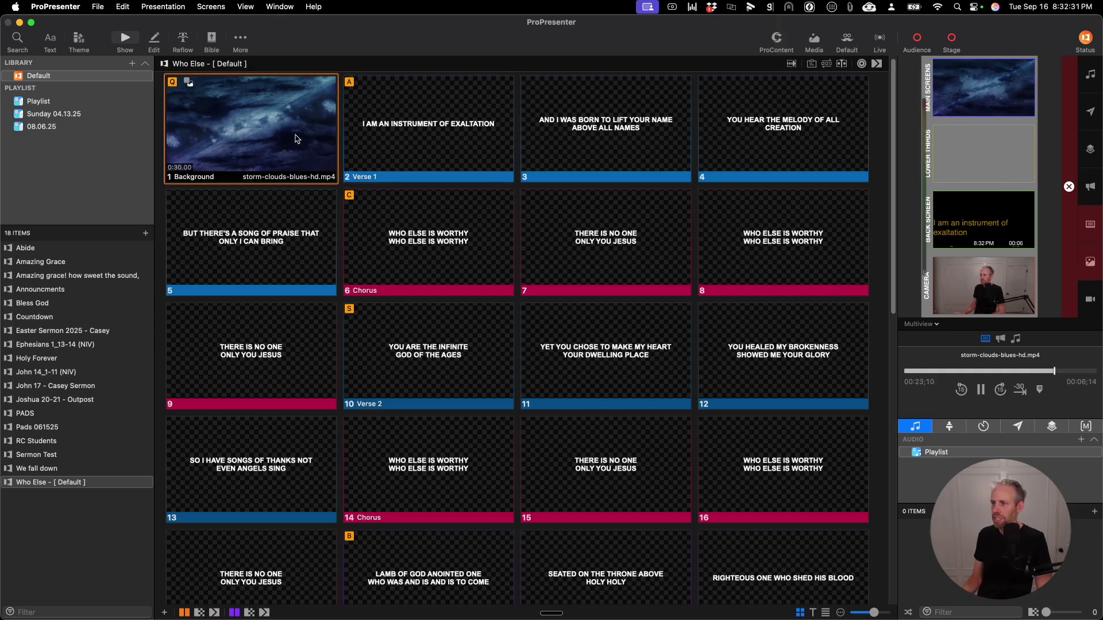
{"action": "key", "text": "Right"}
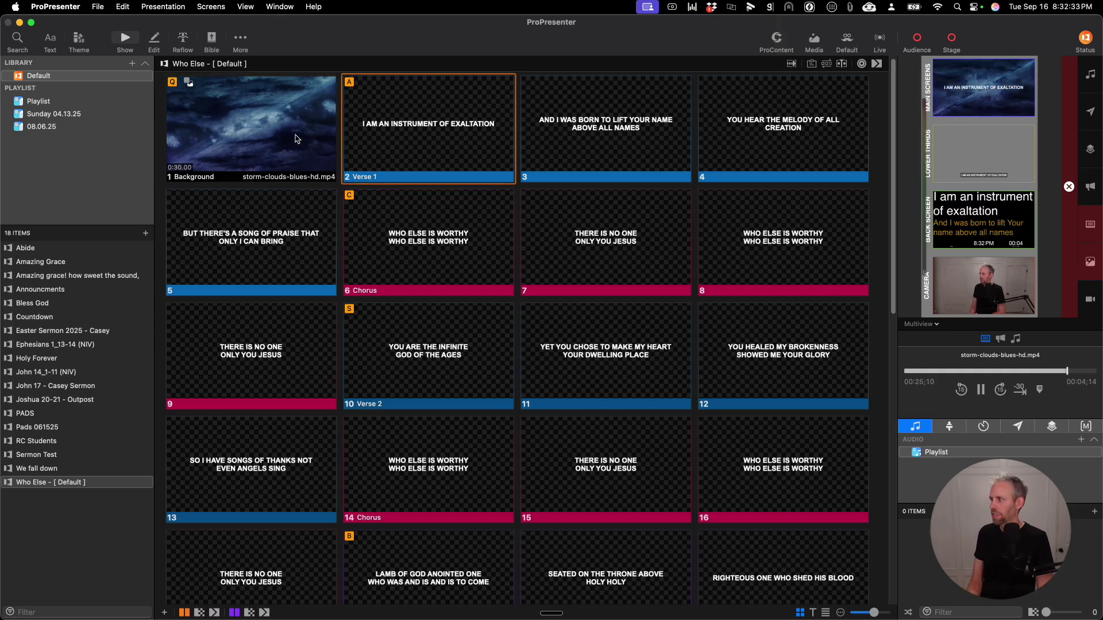
{"action": "key", "text": "Right"}
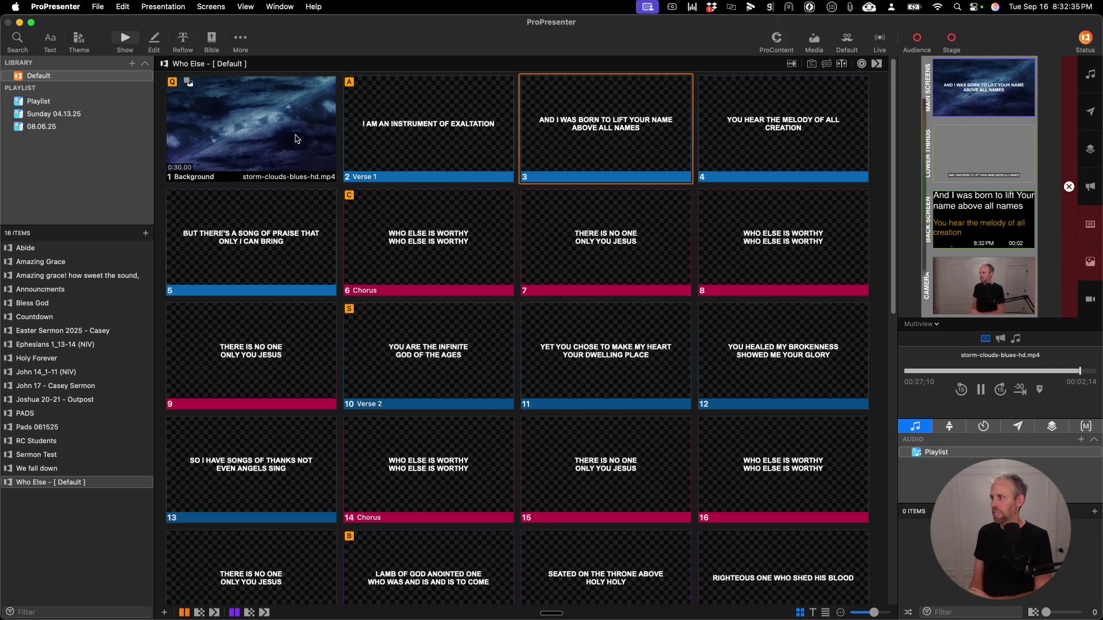
{"action": "key", "text": "Right"}
{"action": "key", "text": "Right"}
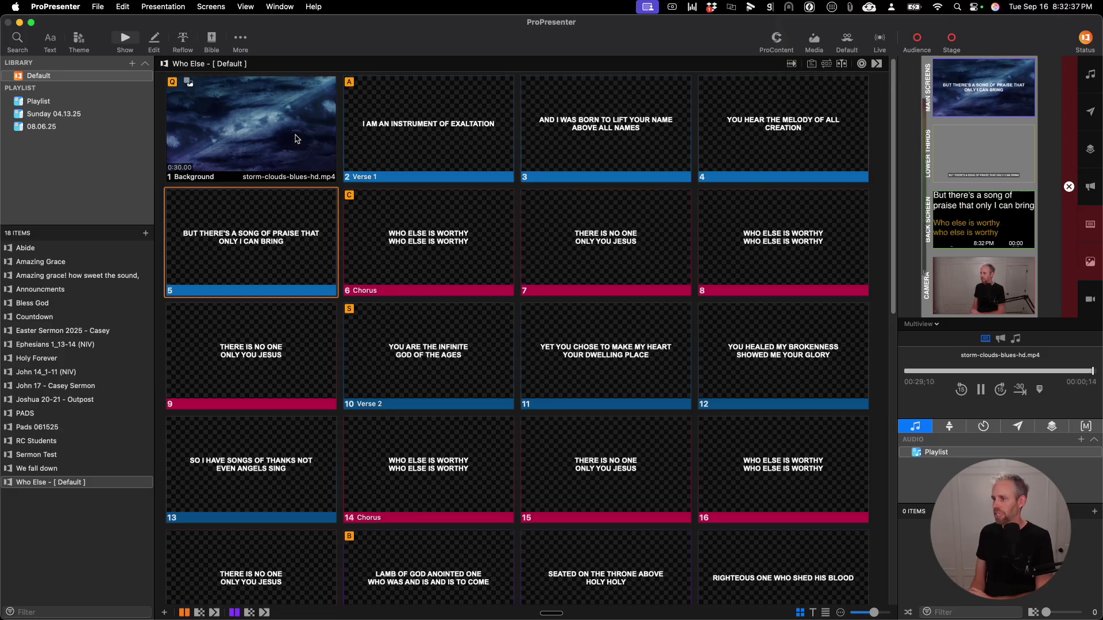
{"action": "key", "text": "Right"}
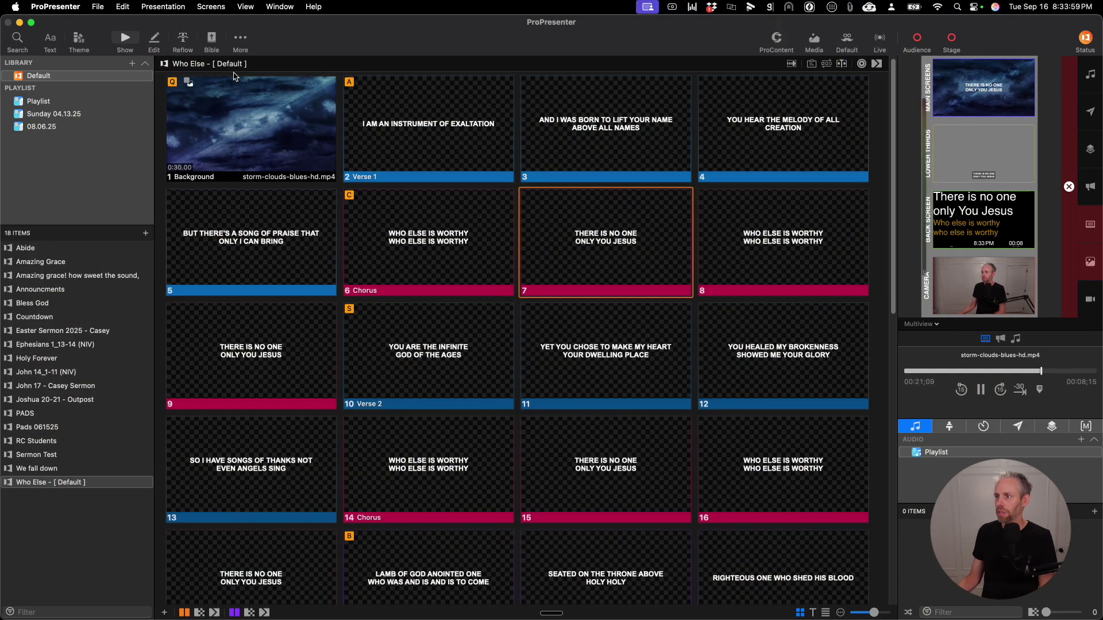
- Add a stage action to the Background slide that sets Multiview to Current + Next Text
{"action": "right_click", "coordinate": [255, 119]}
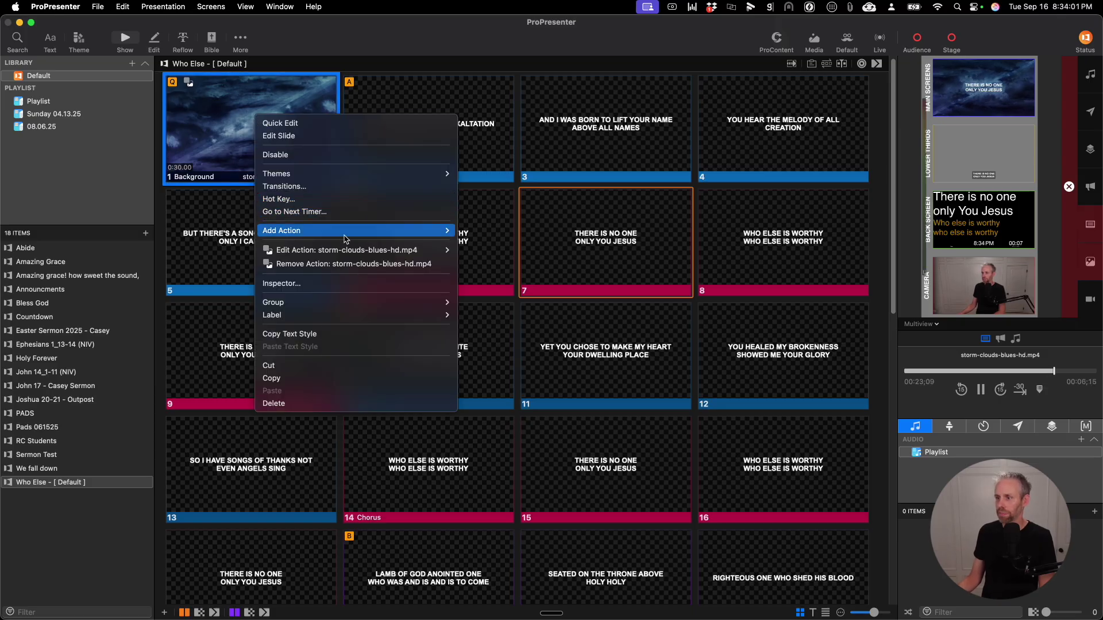
{"action": "mouse_move", "coordinate": [365, 236]}
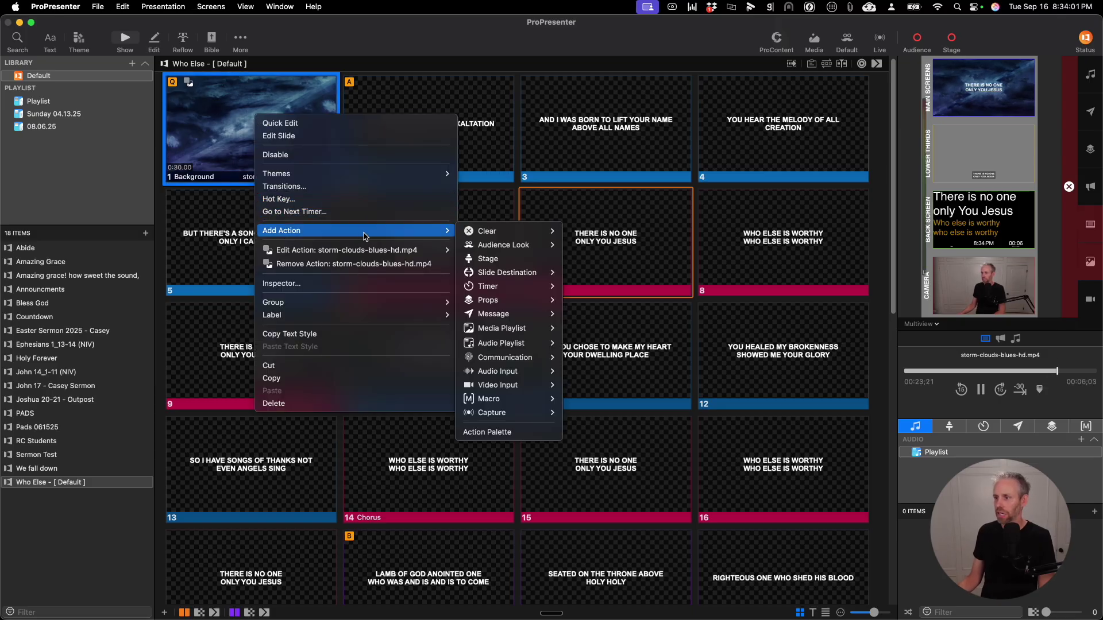
{"action": "left_click", "coordinate": [493, 259]}
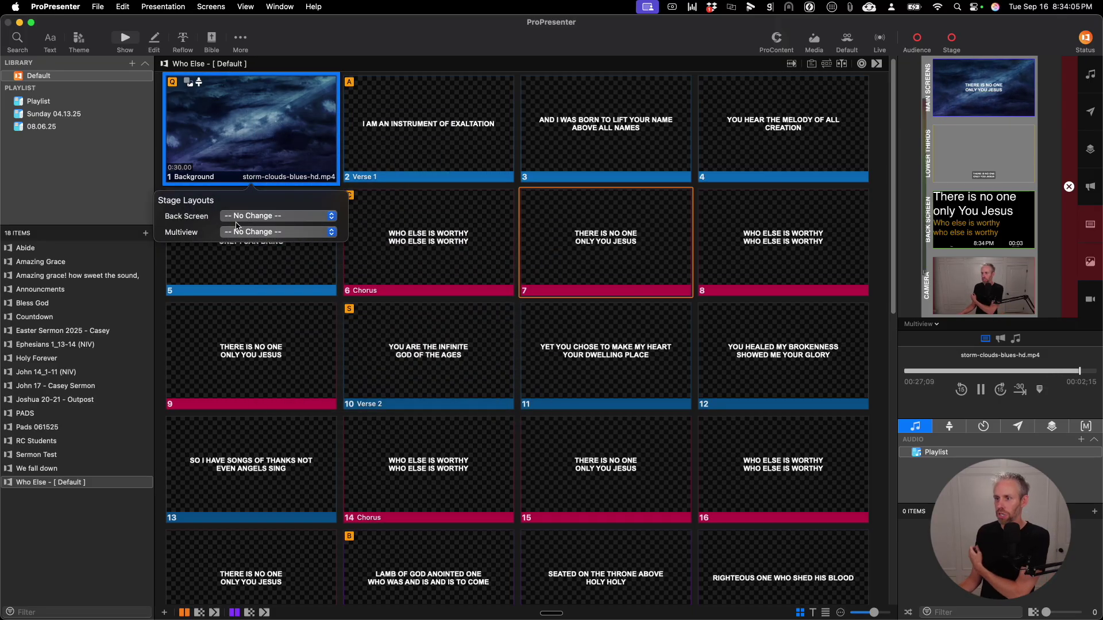
{"action": "left_click", "coordinate": [244, 232]}
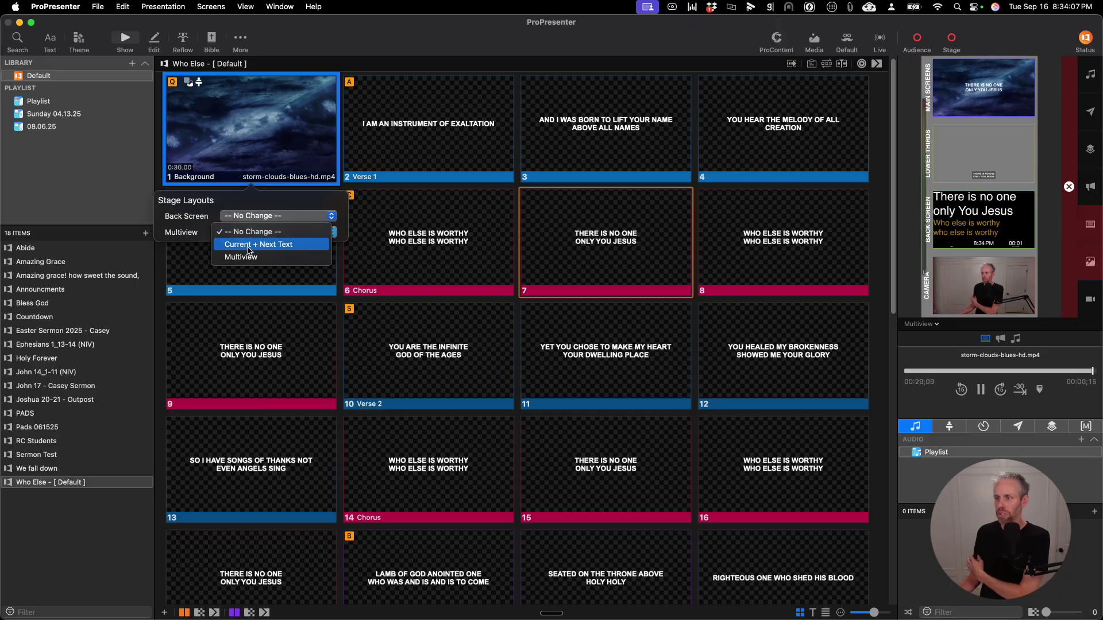
{"action": "left_click", "coordinate": [259, 246]}
{"action": "left_click", "coordinate": [277, 147]}
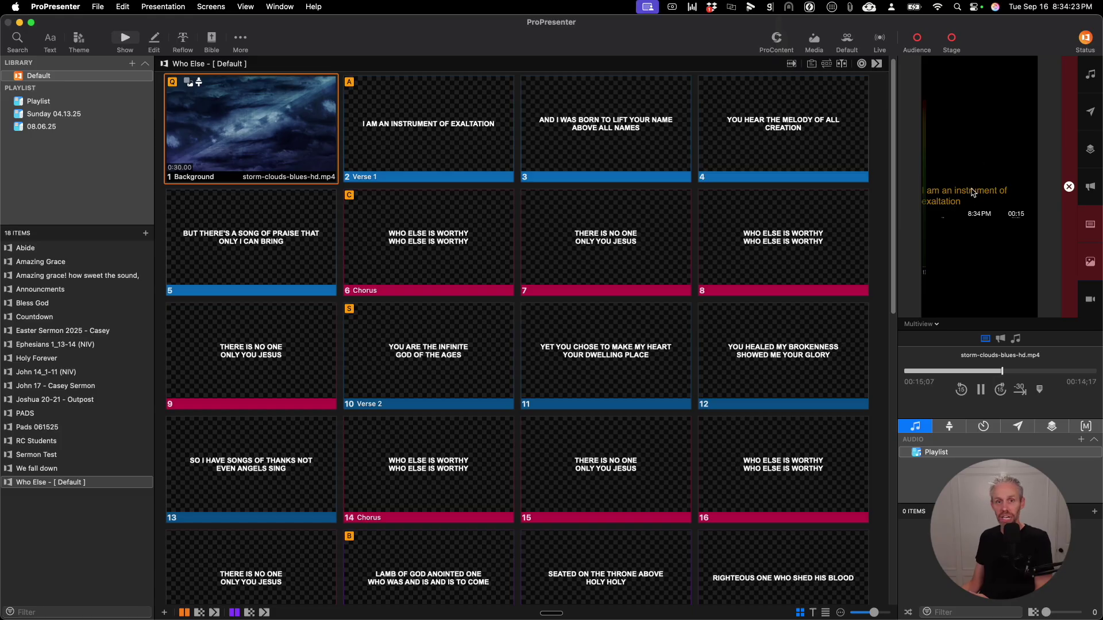
- Edit the Background slide's stage action so Multiview is set to No Change
{"action": "right_click", "coordinate": [225, 120]}
{"action": "mouse_move", "coordinate": [313, 235]}
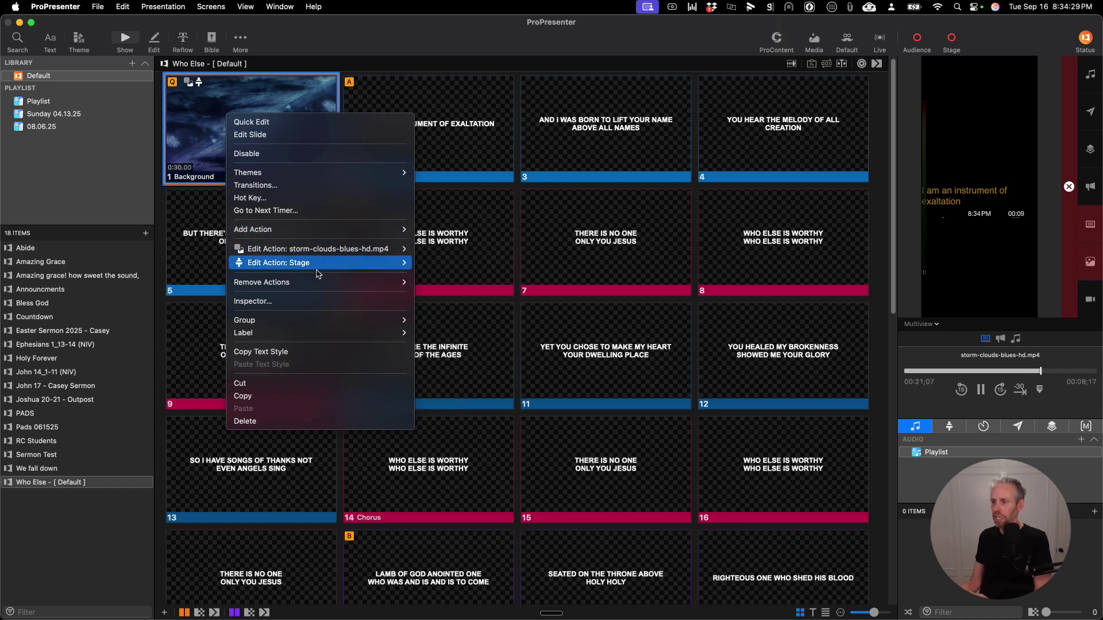
{"action": "mouse_move", "coordinate": [333, 264]}
{"action": "left_click", "coordinate": [439, 265]}
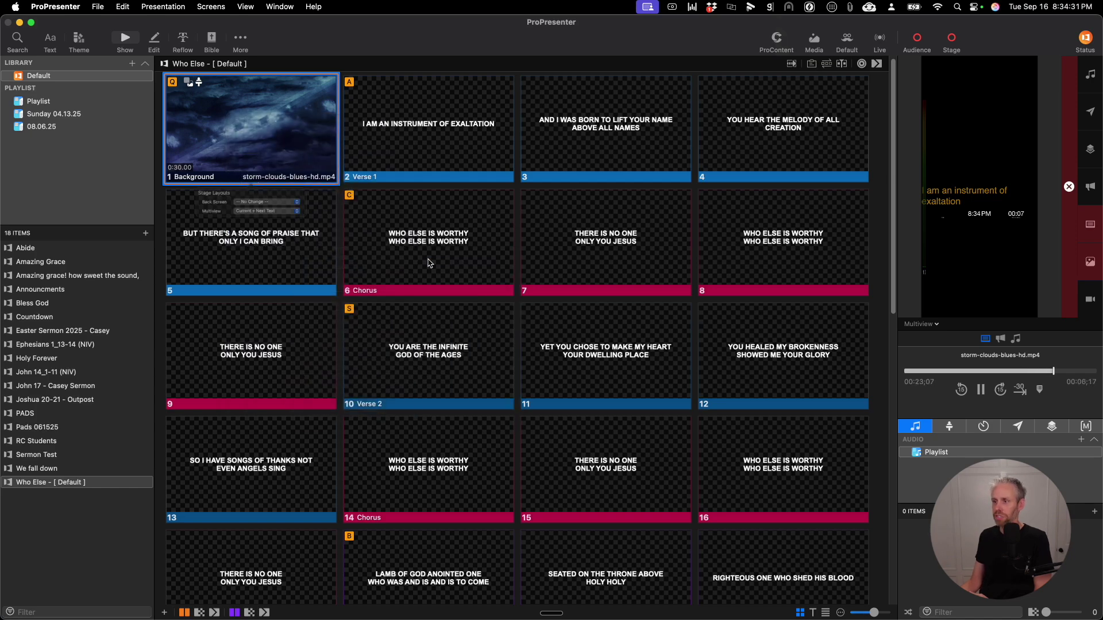
{"action": "left_click", "coordinate": [251, 233]}
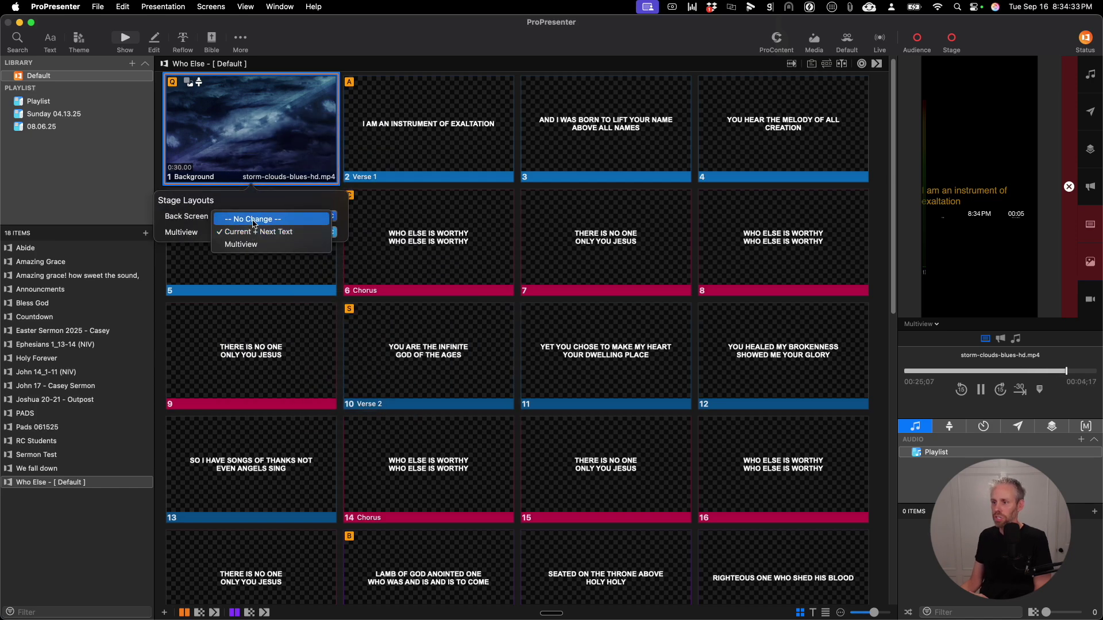
{"action": "left_click", "coordinate": [253, 220]}
{"action": "key", "text": "Escape"}
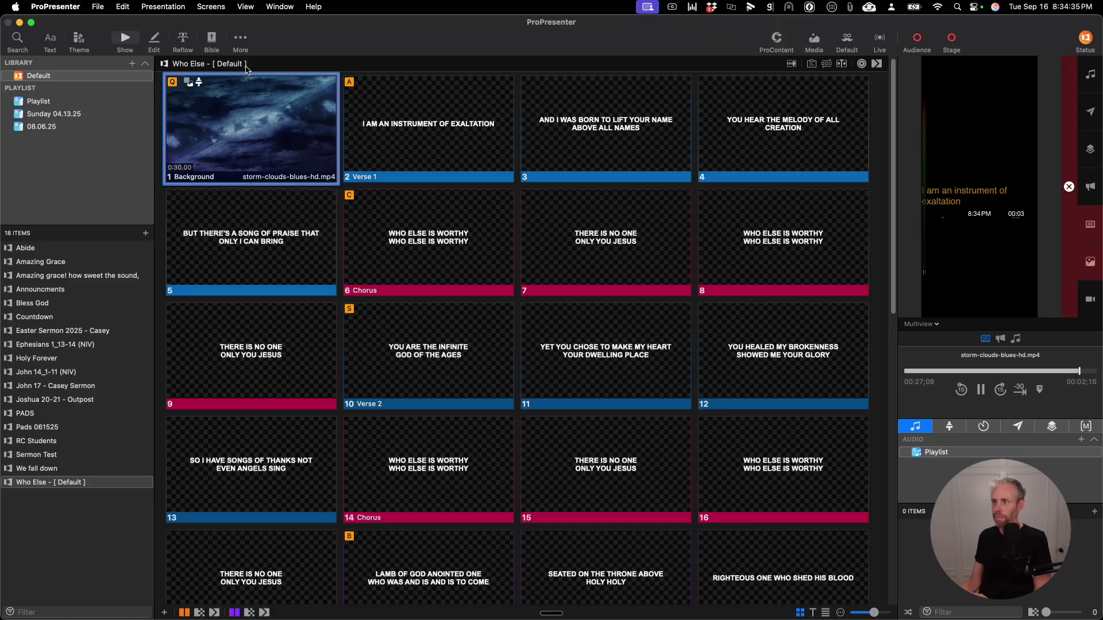
- Reassign the Multiview stage layout to the Multiview screen
{"action": "left_click", "coordinate": [206, 7]}
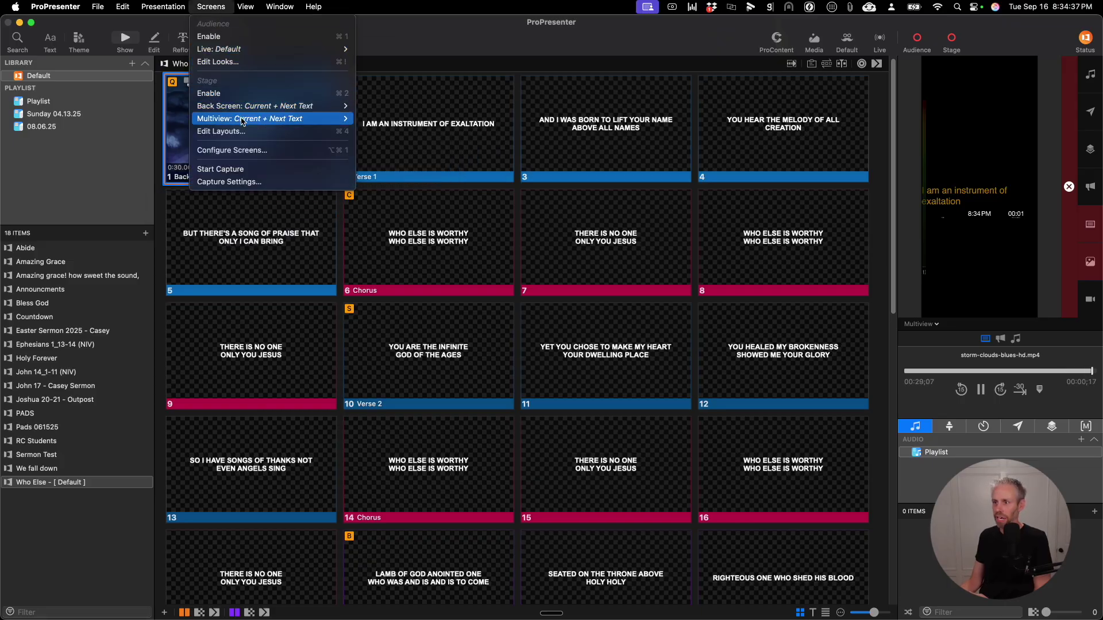
{"action": "mouse_move", "coordinate": [336, 118]}
{"action": "left_click", "coordinate": [394, 177]}
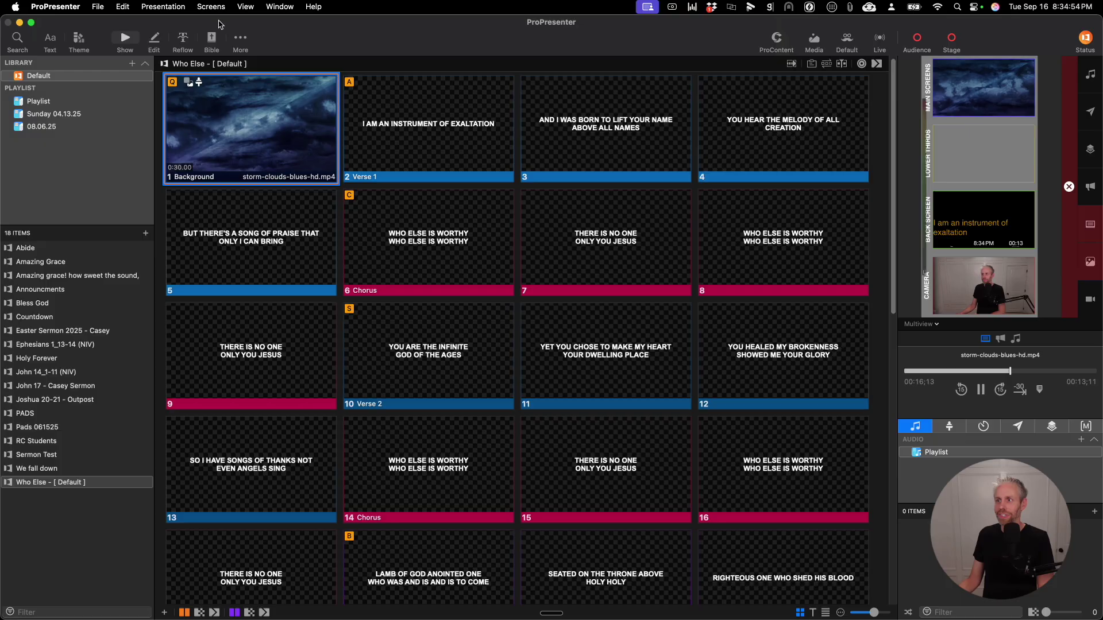
- In Screen Configuration, rename the 1920 x 4320 Multiview stage screen to 'Multiview (NO NOT CHANGE)'
{"action": "left_click", "coordinate": [210, 7]}
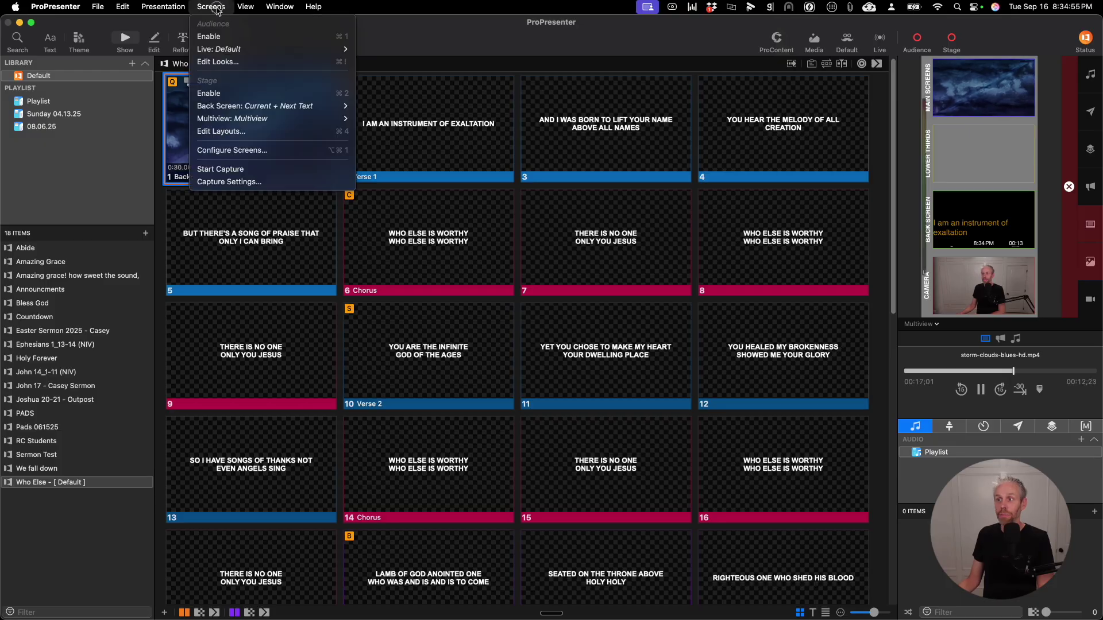
{"action": "left_click", "coordinate": [227, 152]}
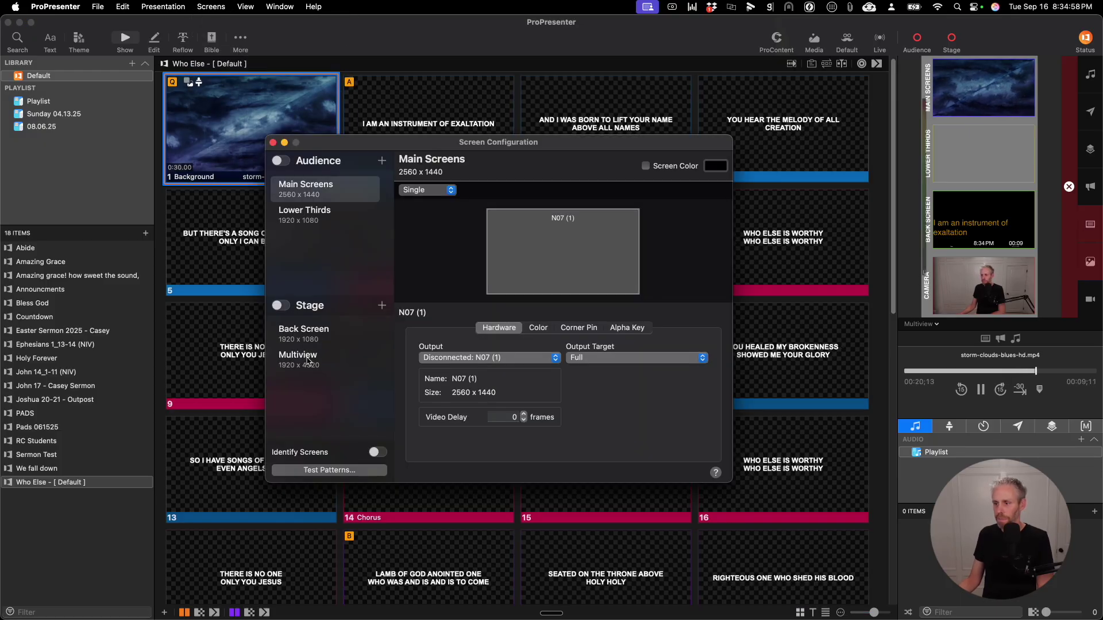
{"action": "left_click", "coordinate": [309, 359]}
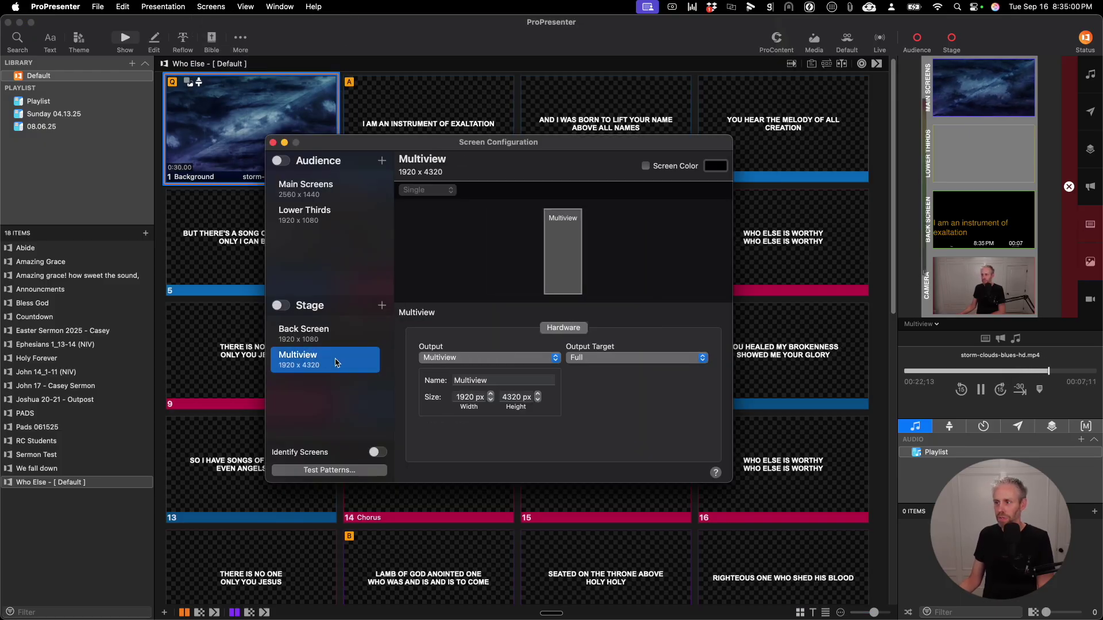
{"action": "double_click", "coordinate": [455, 159]}
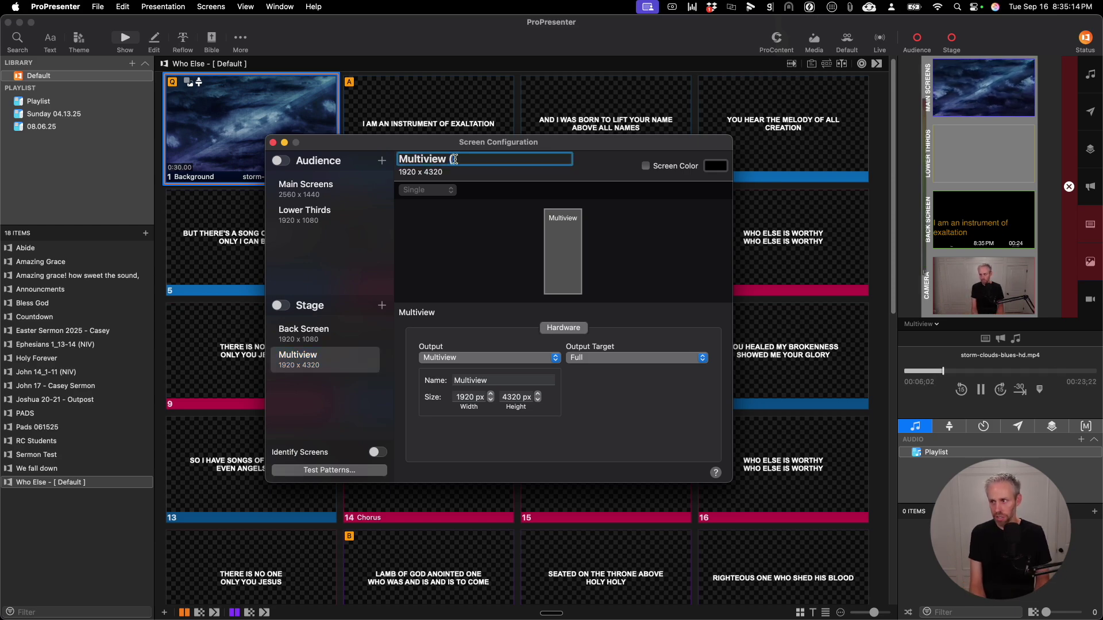
{"action": "key", "text": "BackSpace"}
{"action": "key", "text": "BackSpace"}
{"action": "key", "text": "BackSpace"}
{"action": "type", "text": "NOT CHANGE"}
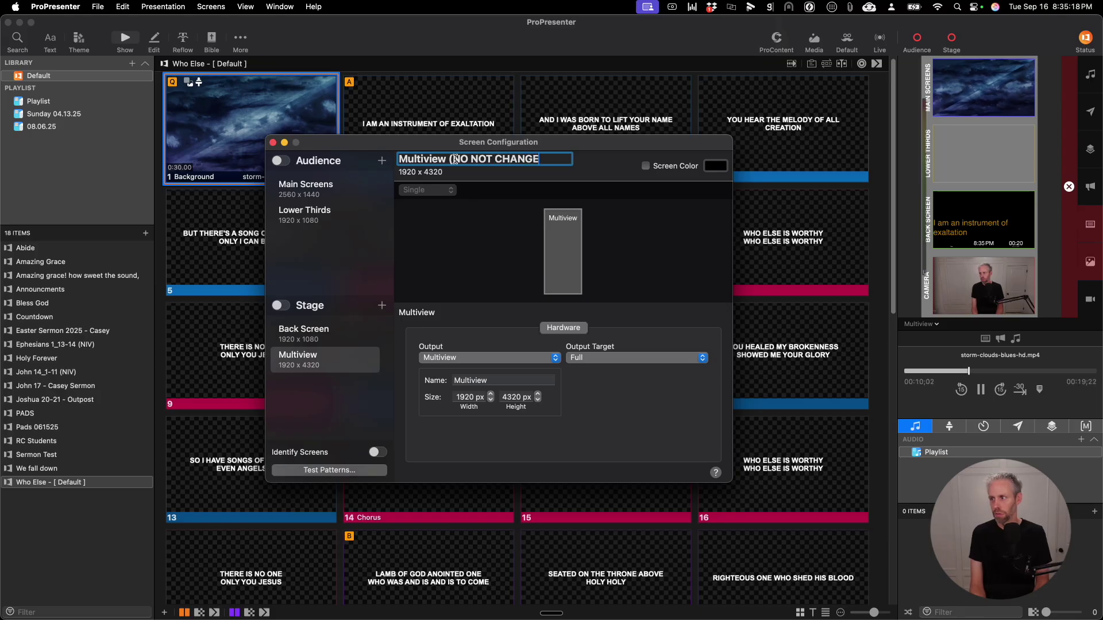
{"action": "key", "text": "Return"}
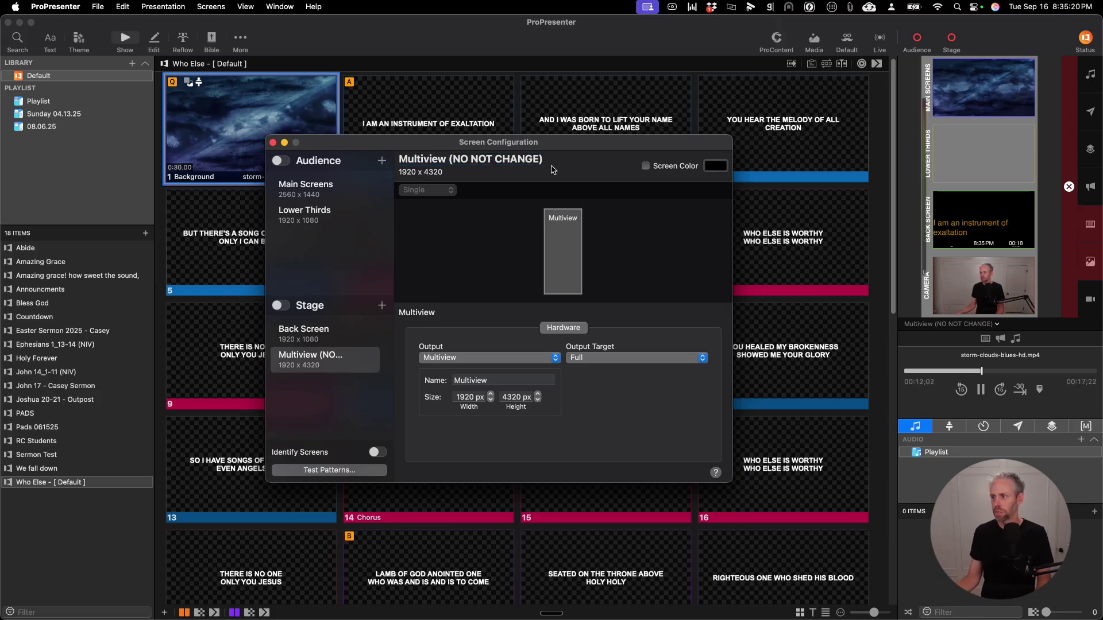
- Add a Stage action to the Background slide, leaving Back Screen and Multiview (NO NOT CHANGE) at No Change
{"action": "left_click", "coordinate": [273, 142]}
{"action": "right_click", "coordinate": [271, 144]}
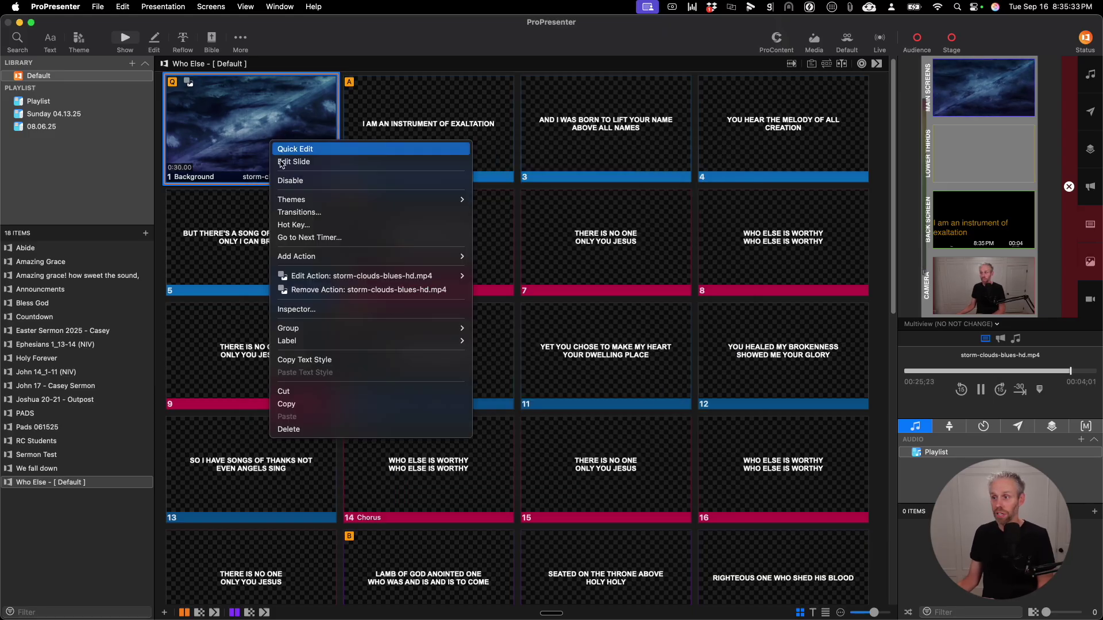
{"action": "mouse_move", "coordinate": [339, 258]}
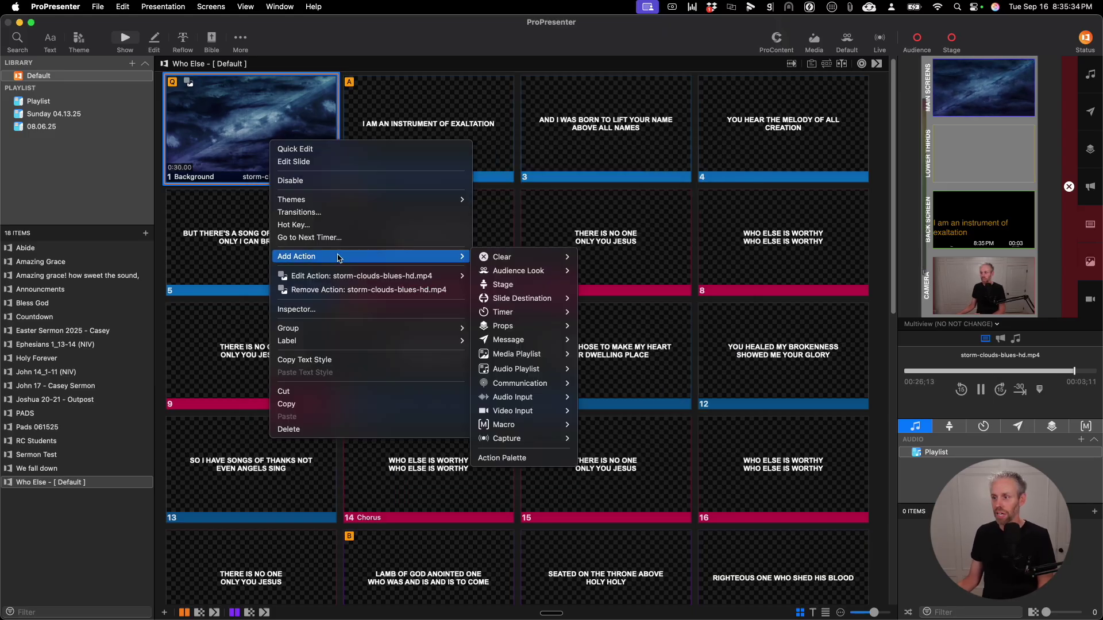
{"action": "left_click", "coordinate": [502, 285]}
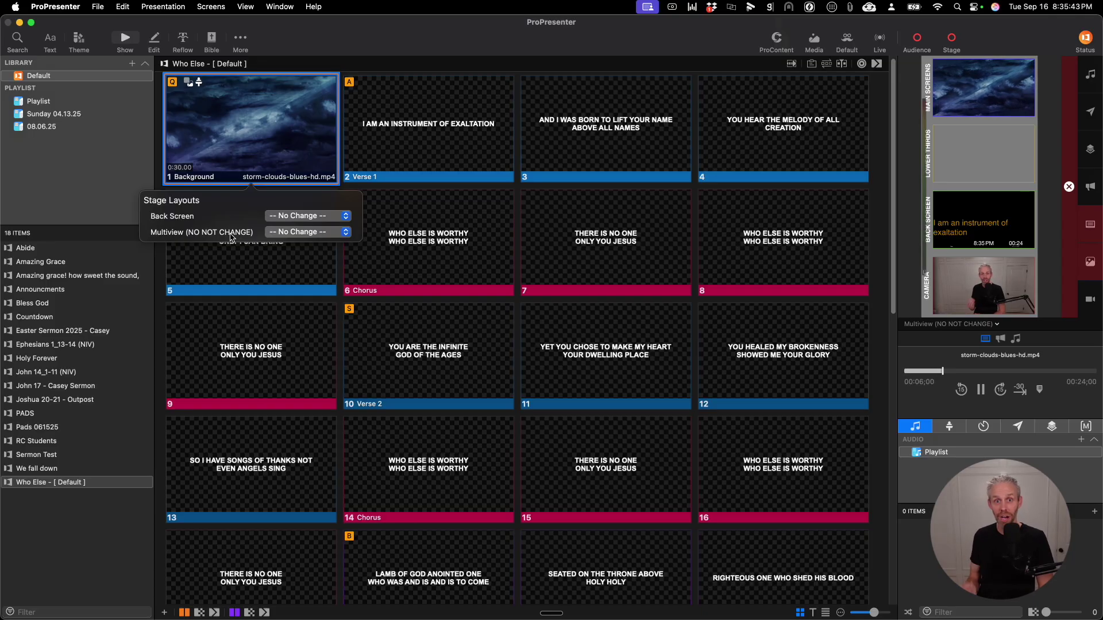
{"action": "left_click", "coordinate": [280, 212]}
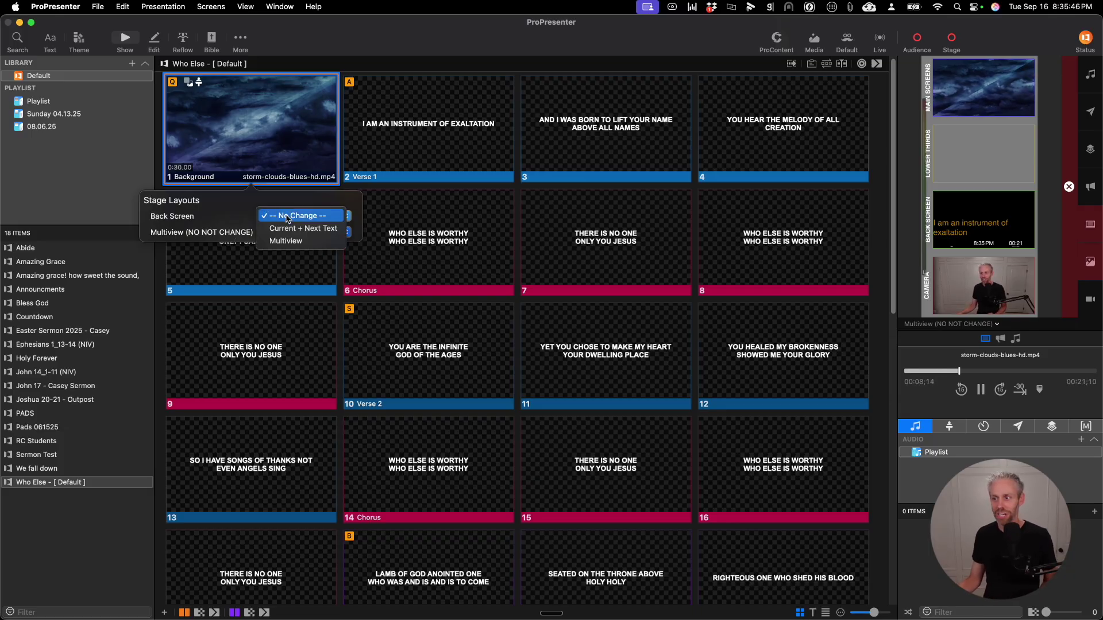
{"action": "left_click", "coordinate": [240, 221]}
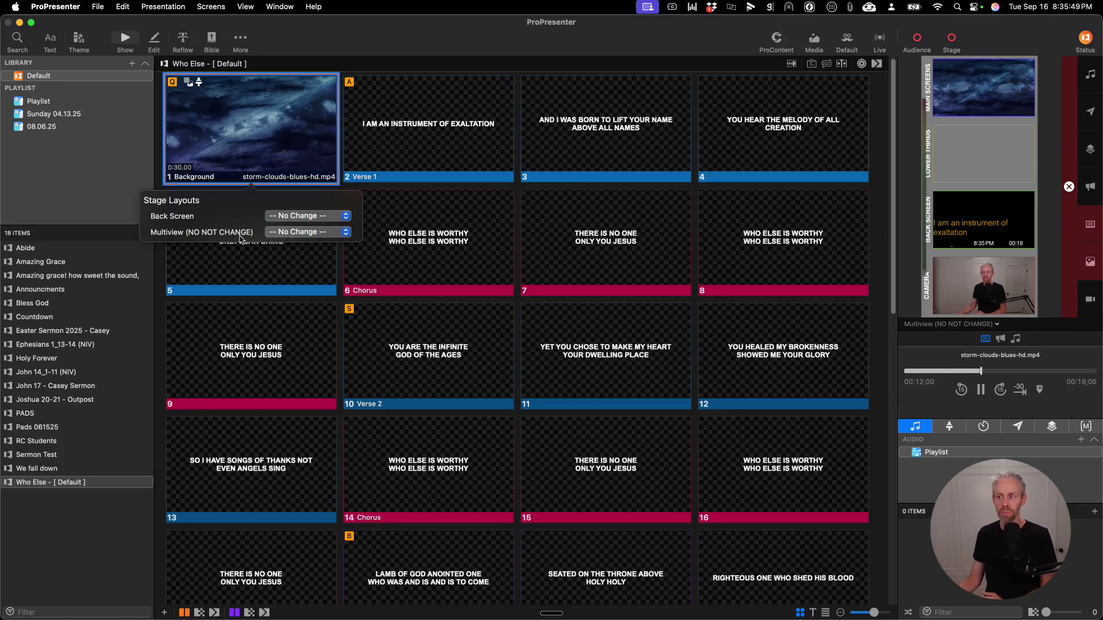